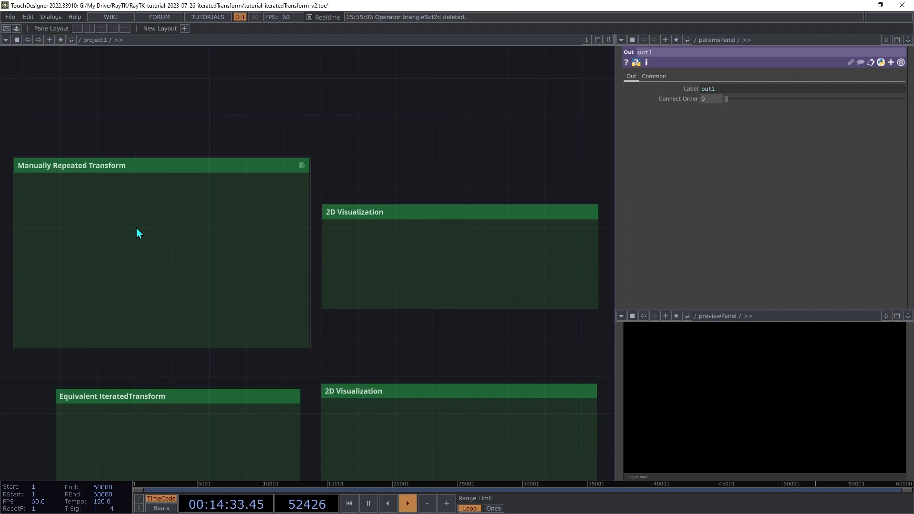
# Add a triangleSdf2d operator from the RayTK palette inside the Manually Repeated Transform box.
pyautogui.hotkey('alt', 'r')
pyautogui.write('tri')
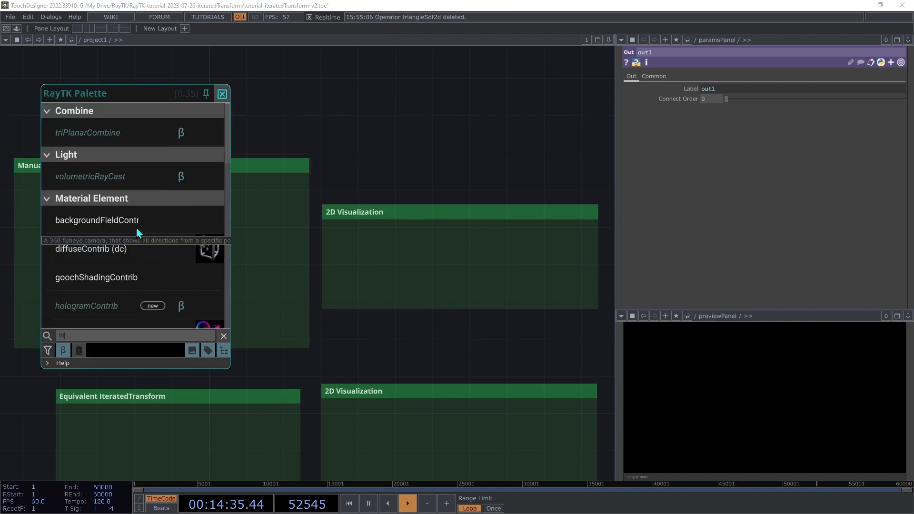
pyautogui.write('a')
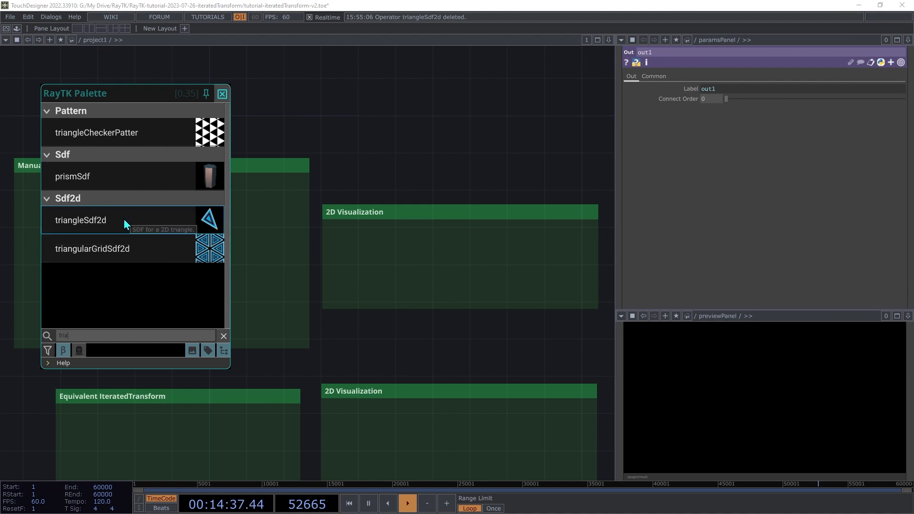
pyautogui.click(124, 218)
pyautogui.click(129, 260)
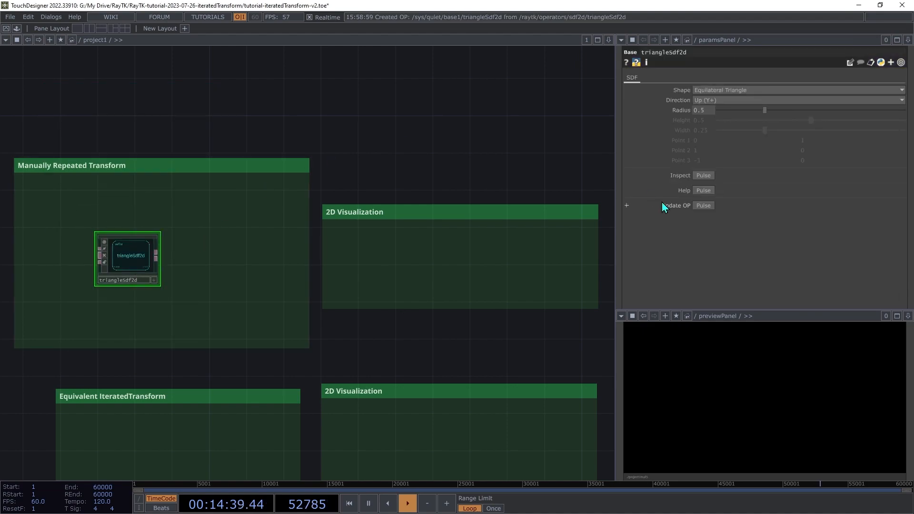
# Set the triangle's shape to Inverted Isosceles Triangle with height 0.8 and width 0.2.
pyautogui.click(712, 91)
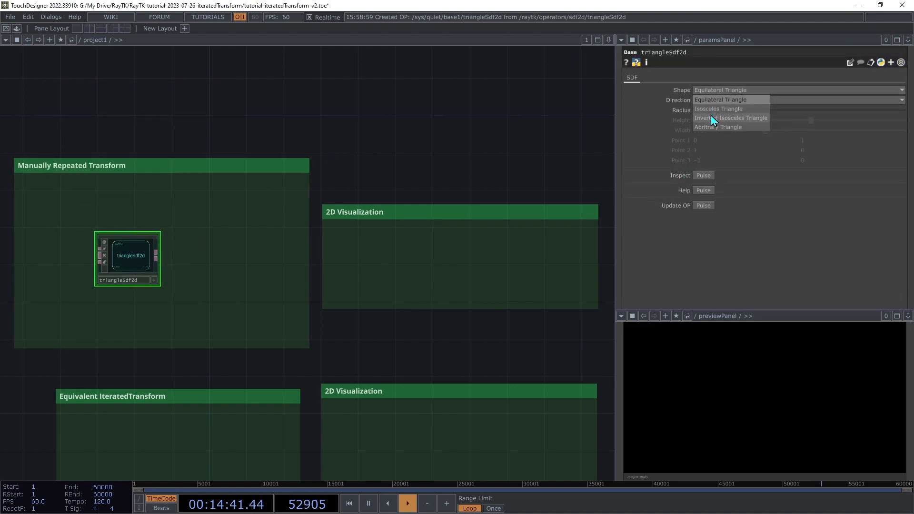
pyautogui.click(711, 118)
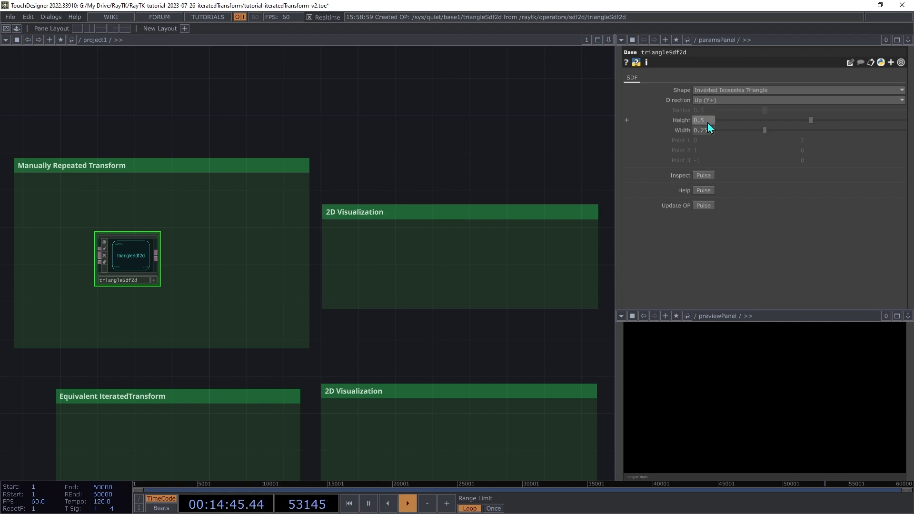
pyautogui.write('0.8')
pyautogui.press('Return')
pyautogui.write('0.2')
pyautogui.press('Tab')
# Append a Colorize 2D SDF operator to triangleSdf2d and a render2D operator after it.
pyautogui.click(130, 255)
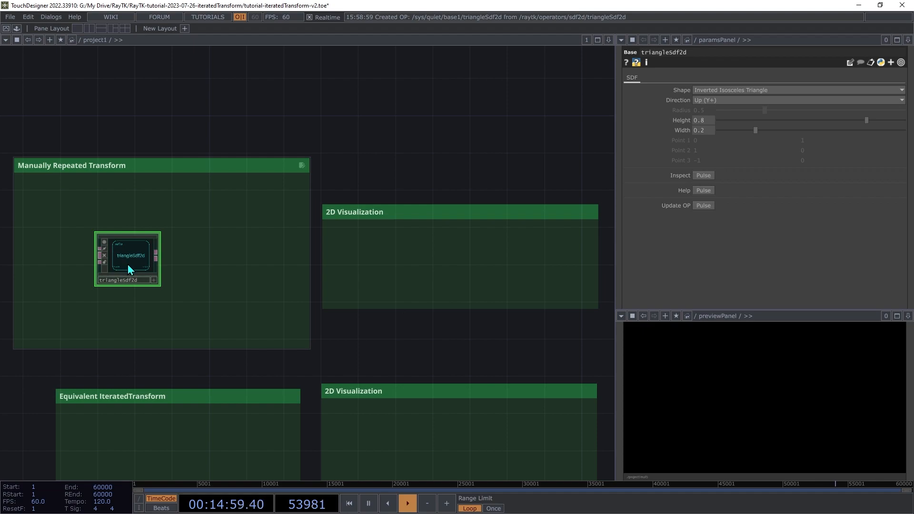
pyautogui.rightClick(128, 264)
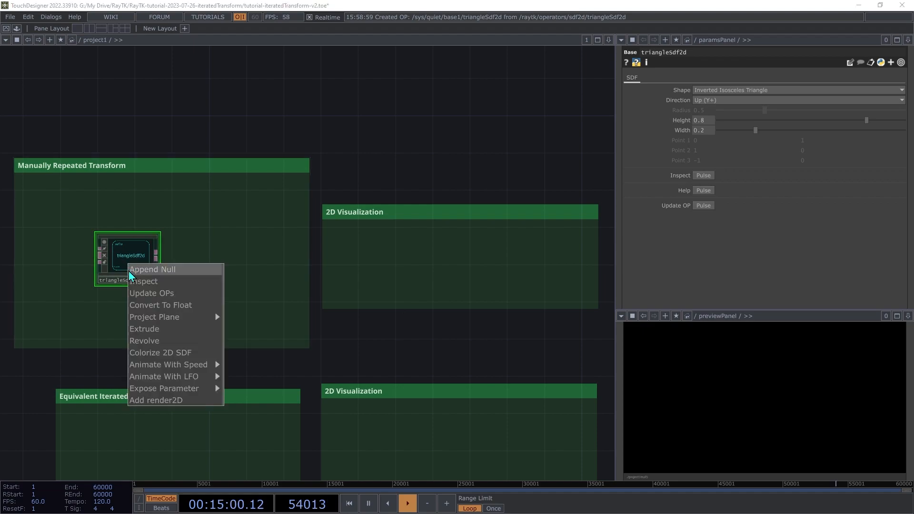
pyautogui.click(172, 355)
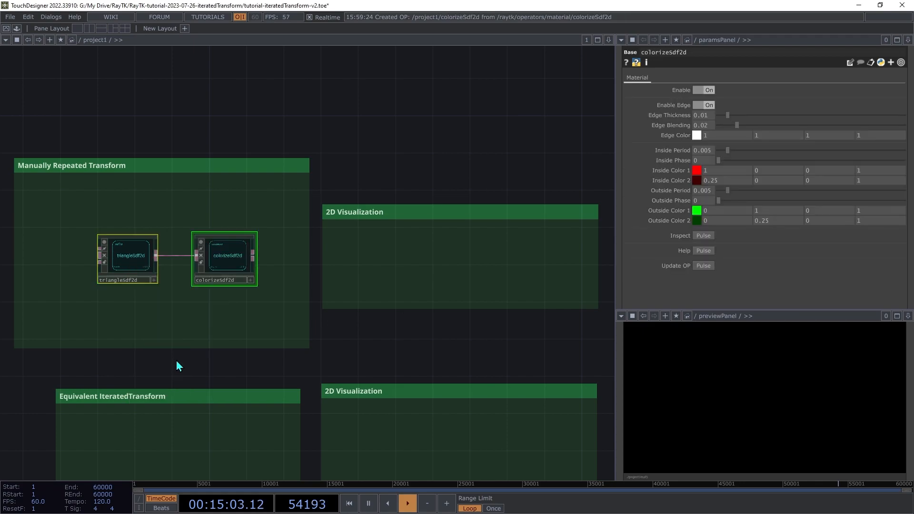
pyautogui.click(223, 263)
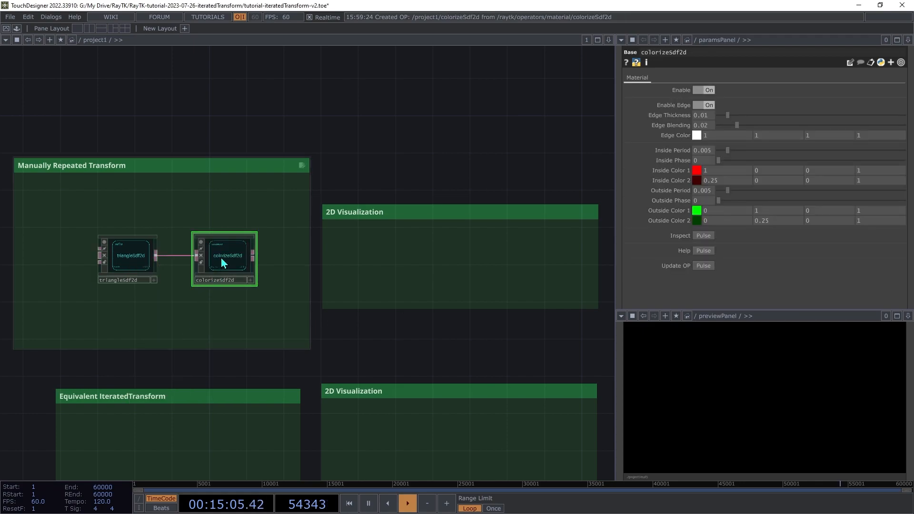
pyautogui.rightClick(223, 263)
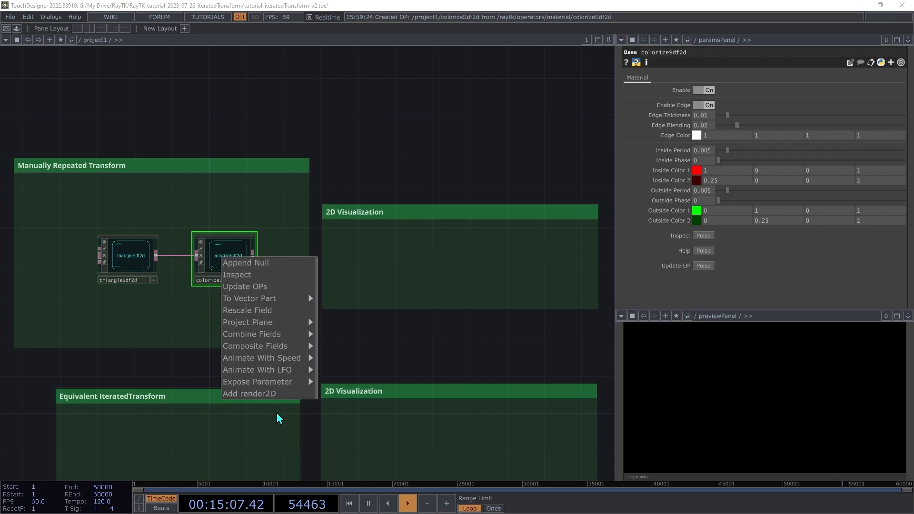
pyautogui.click(266, 391)
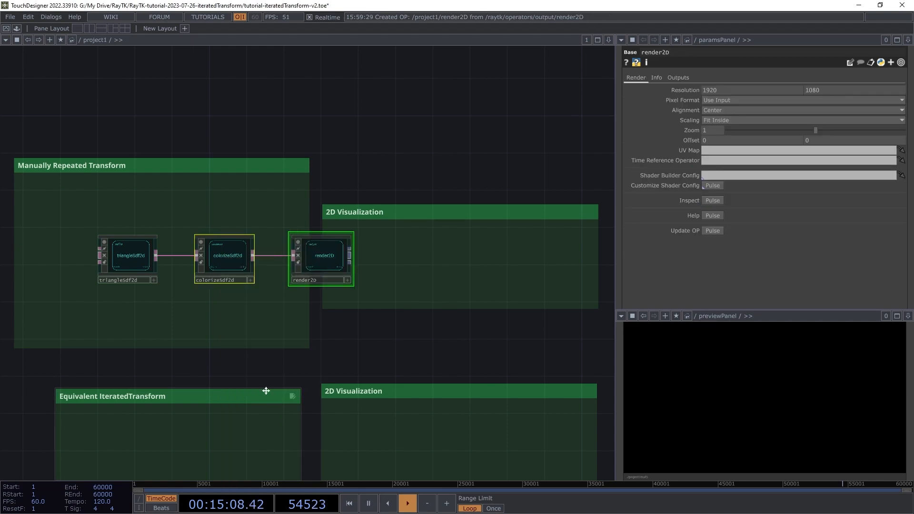
# Append a Null to render2D and move the colorize, render and null operators into the upper 2D Visualization box.
pyautogui.click(326, 260)
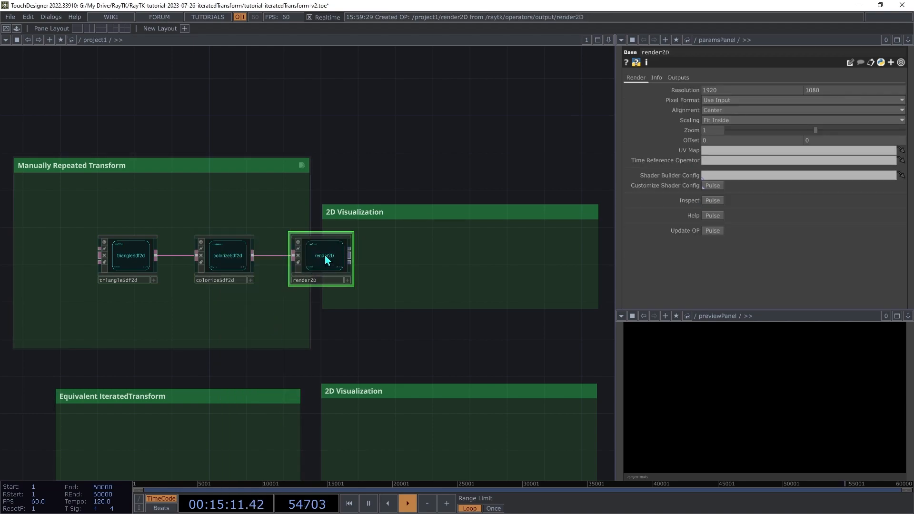
pyautogui.rightClick(327, 260)
pyautogui.click(335, 259)
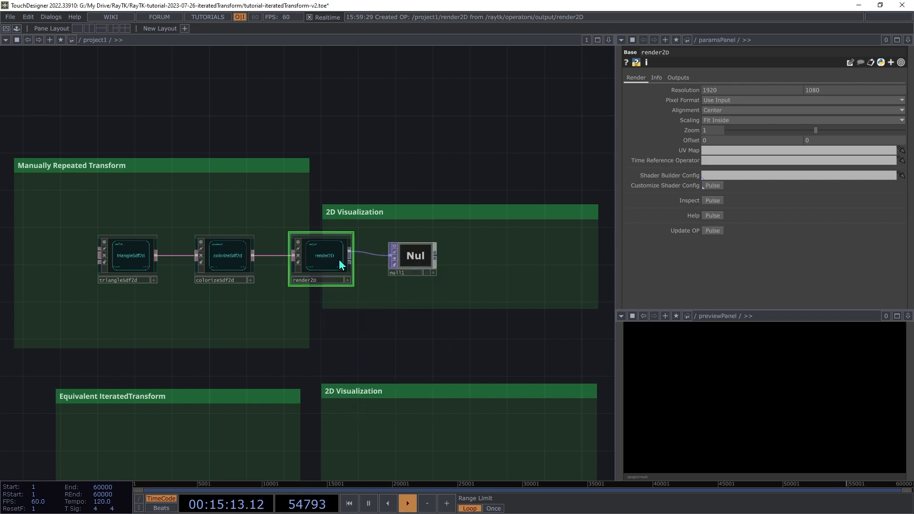
pyautogui.click(413, 256)
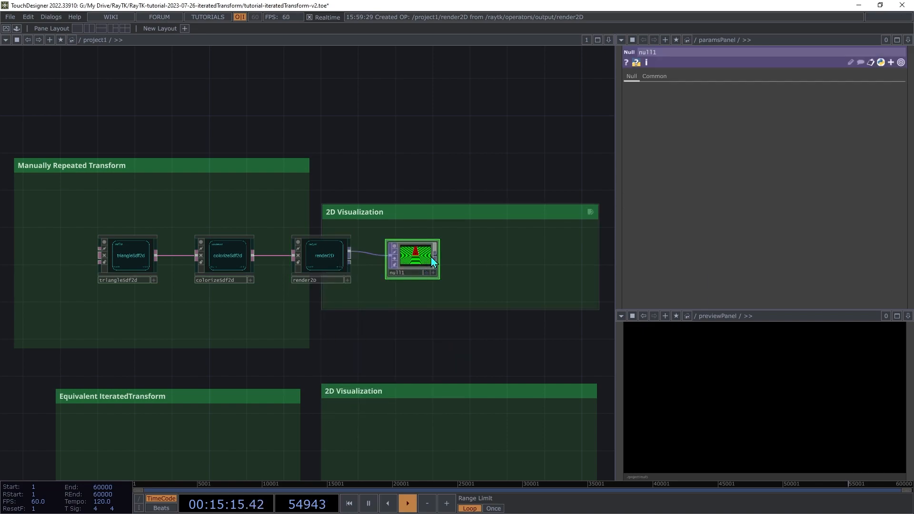
pyautogui.moveTo(537, 243); pyautogui.dragTo(376, 250)
pyautogui.click(565, 261)
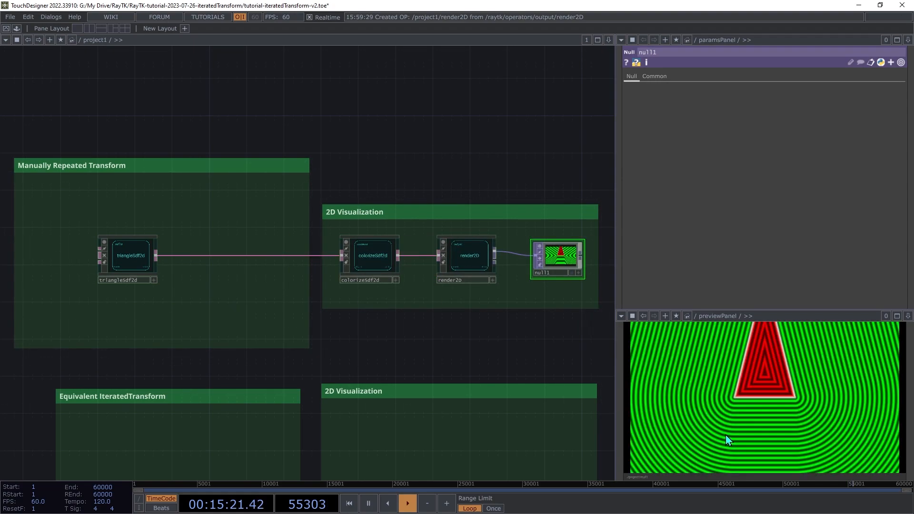
# Set the zoom of the render2D operator to 0.3.
pyautogui.click(128, 256)
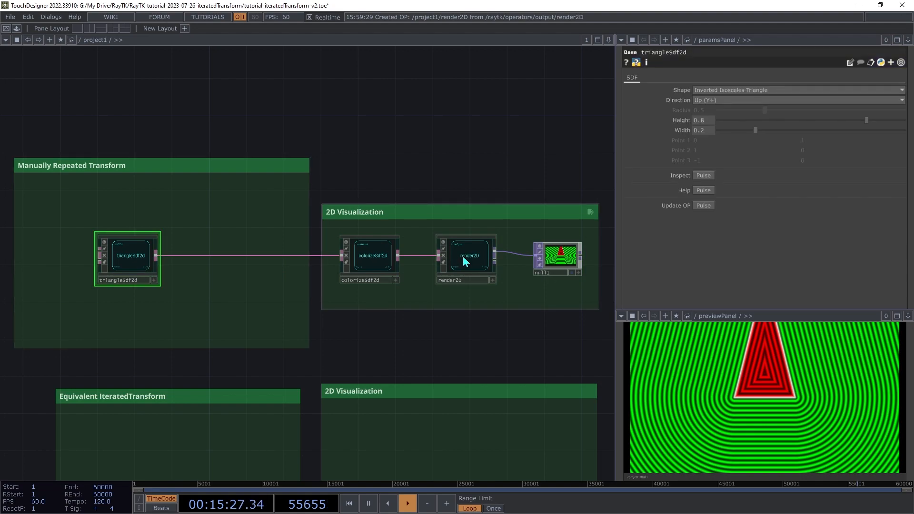
pyautogui.click(464, 261)
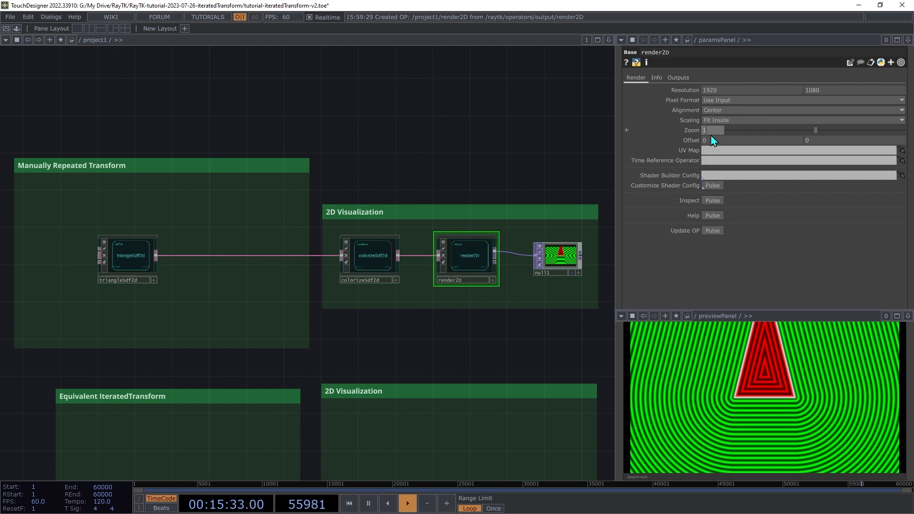
pyautogui.write('0.3')
pyautogui.press('Return')
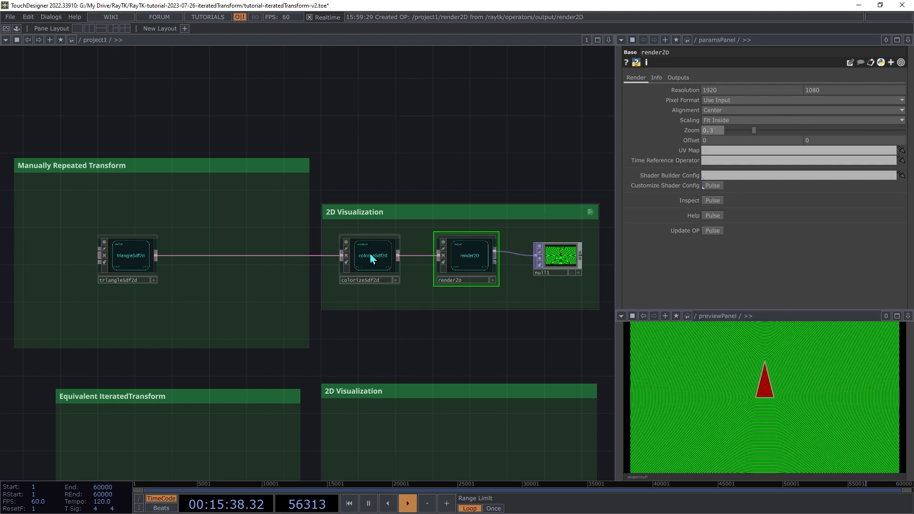
# Set both the inside period and the outside period of colorizeSdf2d to 0.02.
pyautogui.click(371, 254)
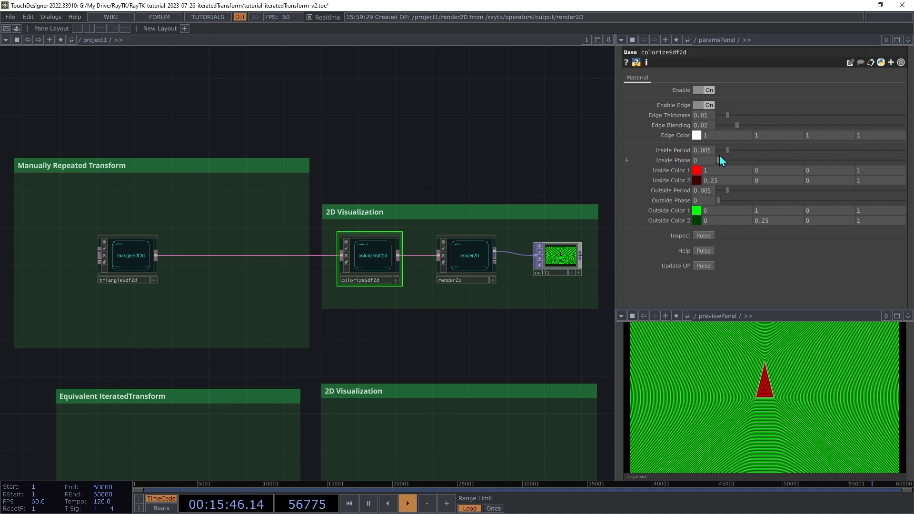
pyautogui.write('2')
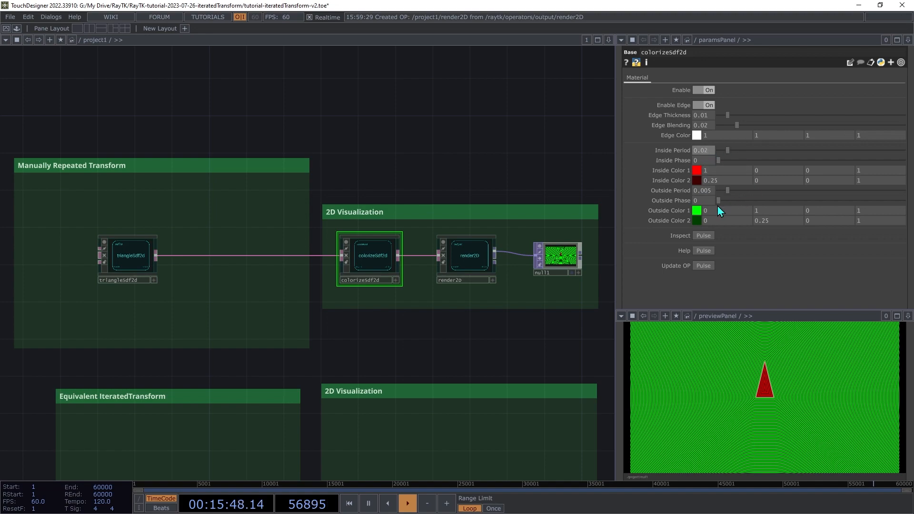
pyautogui.moveTo(704, 193); pyautogui.dragTo(723, 200)
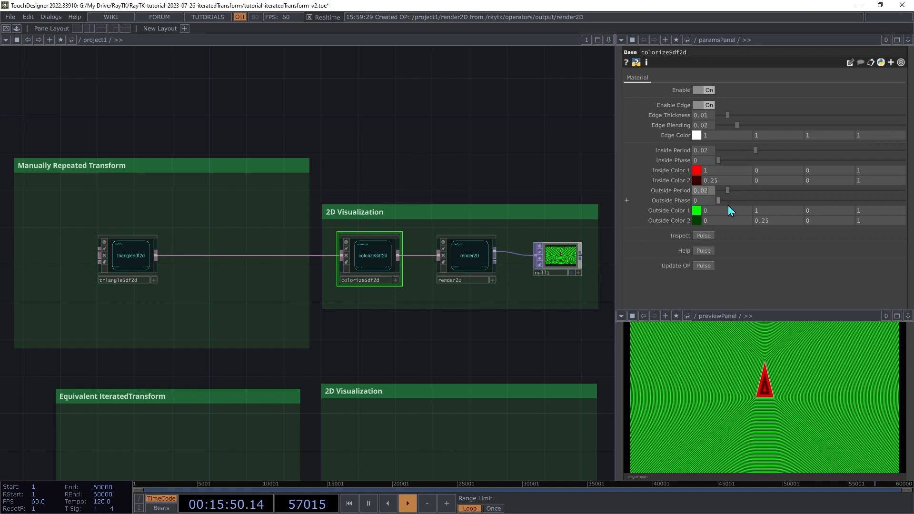
pyautogui.press('Tab')
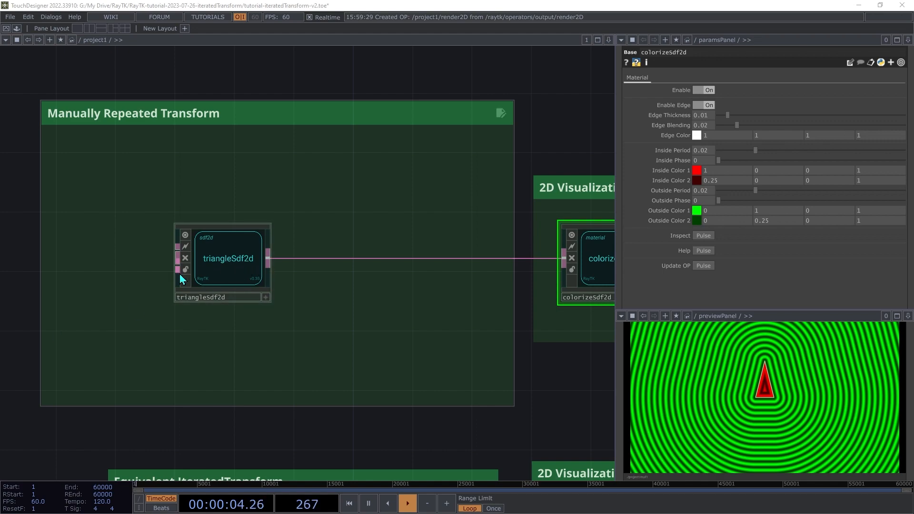
# Move triangleSdf2d toward the left edge of its box and add an axisRotate operator beside it.
pyautogui.click(220, 277)
pyautogui.moveTo(220, 277); pyautogui.dragTo(116, 276)
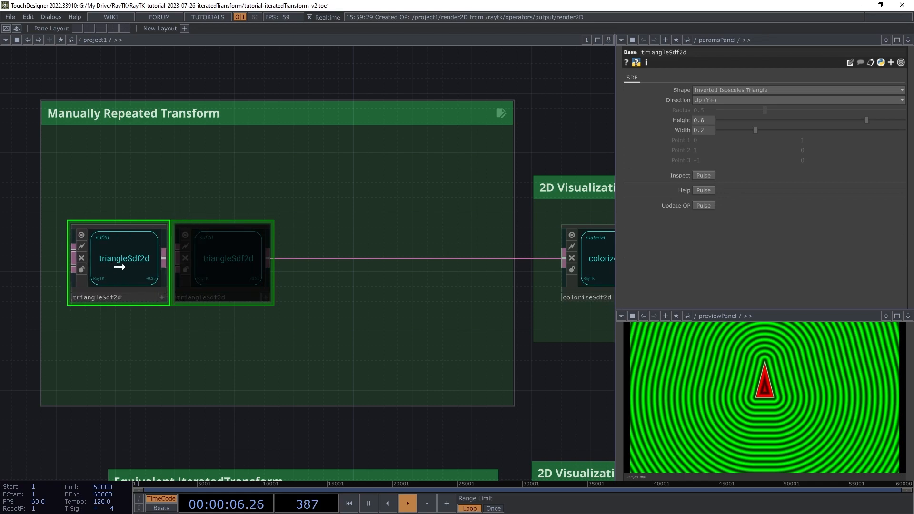
pyautogui.hotkey('alt', 'r')
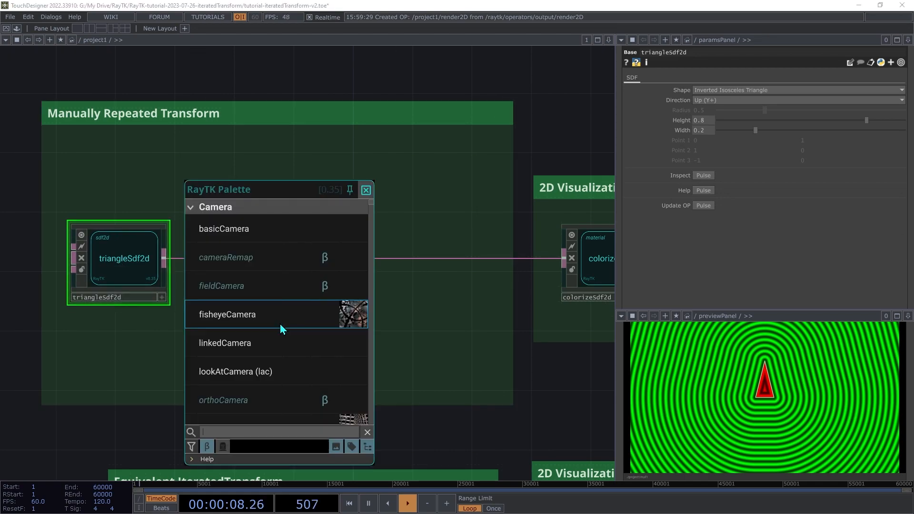
pyautogui.write('axi')
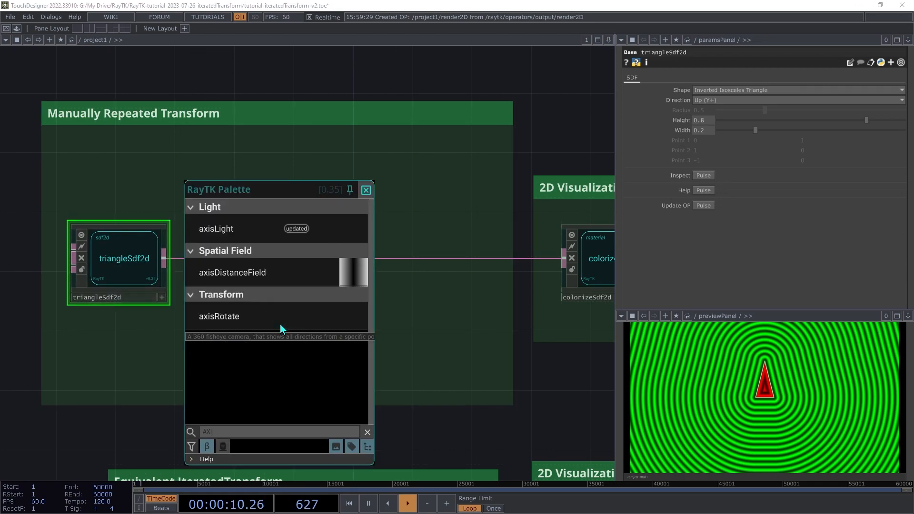
pyautogui.click(261, 314)
pyautogui.click(206, 297)
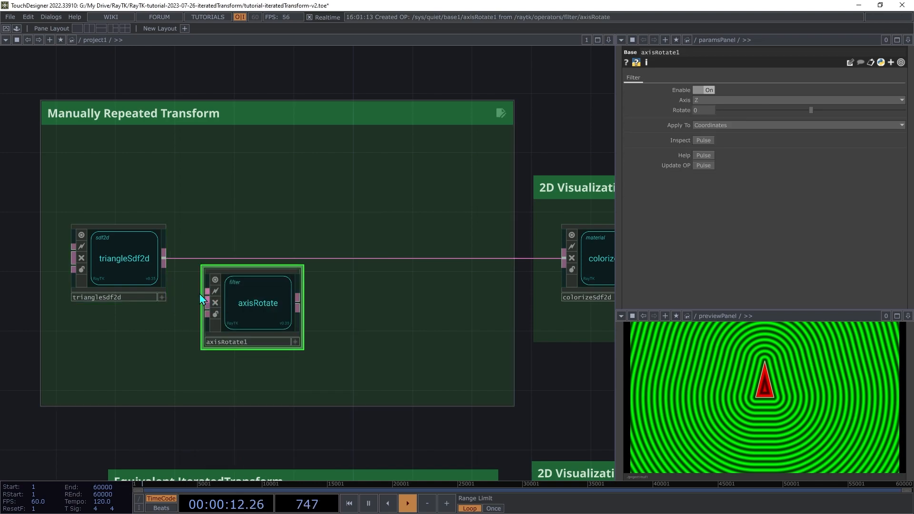
# Wire axisRotate1 between triangleSdf2d and colorizeSdf2d.
pyautogui.moveTo(208, 292); pyautogui.dragTo(164, 259)
pyautogui.click(297, 300)
pyautogui.click(350, 261)
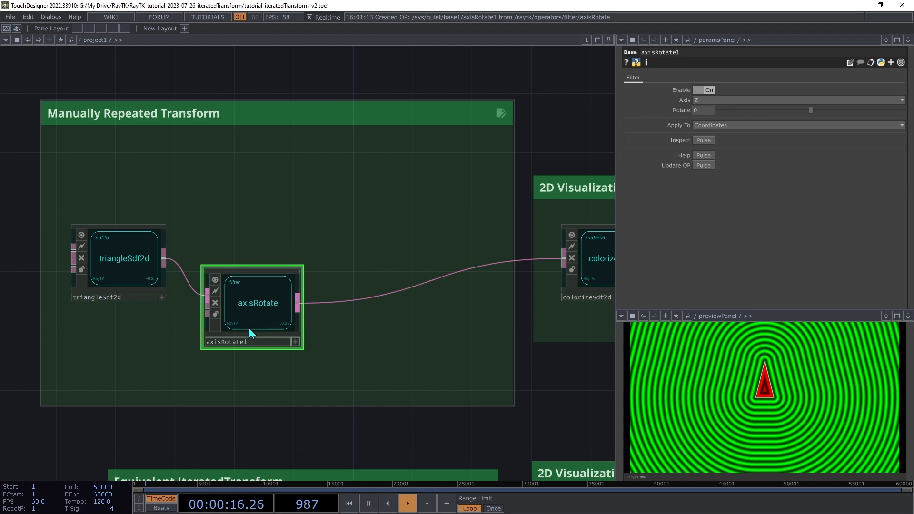
# Move axisRotate1 to the top of the Manually Repeated Transform box and set its rotation to -20.
pyautogui.hotkey('ctrl', 'c')
pyautogui.hotkey('ctrl', 'v')
pyautogui.moveTo(237, 255); pyautogui.dragTo(248, 188)
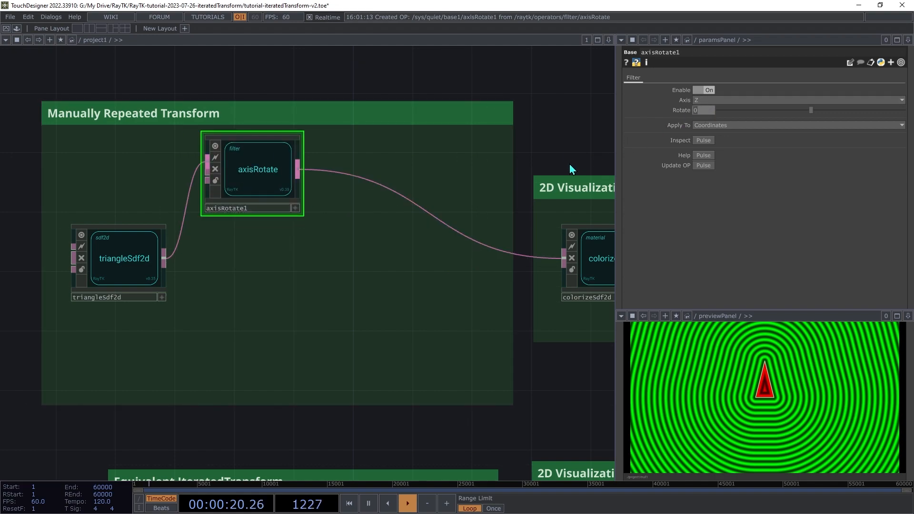
pyautogui.write('-20')
pyautogui.press('Return')
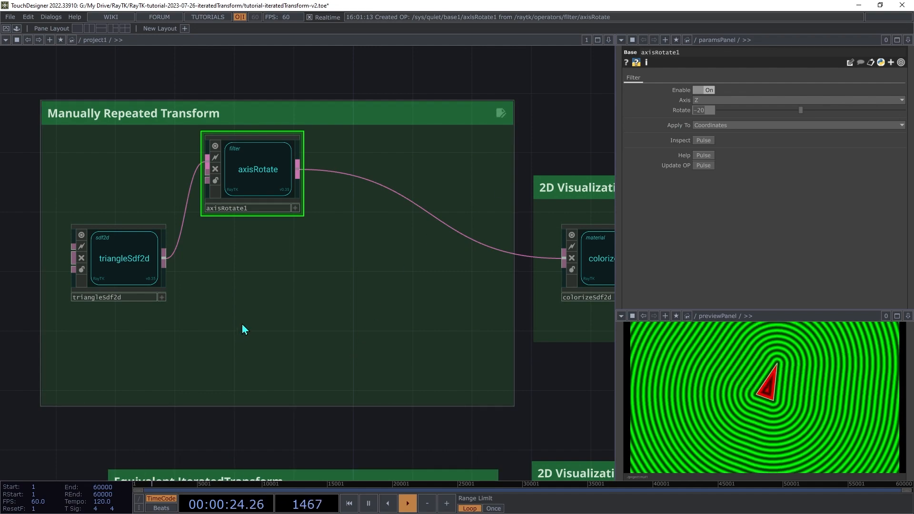
# Add a reflect operator beside axisRotate1 and wire it between axisRotate1 and colorizeSdf2d.
pyautogui.hotkey('alt', 'r')
pyautogui.write('ref')
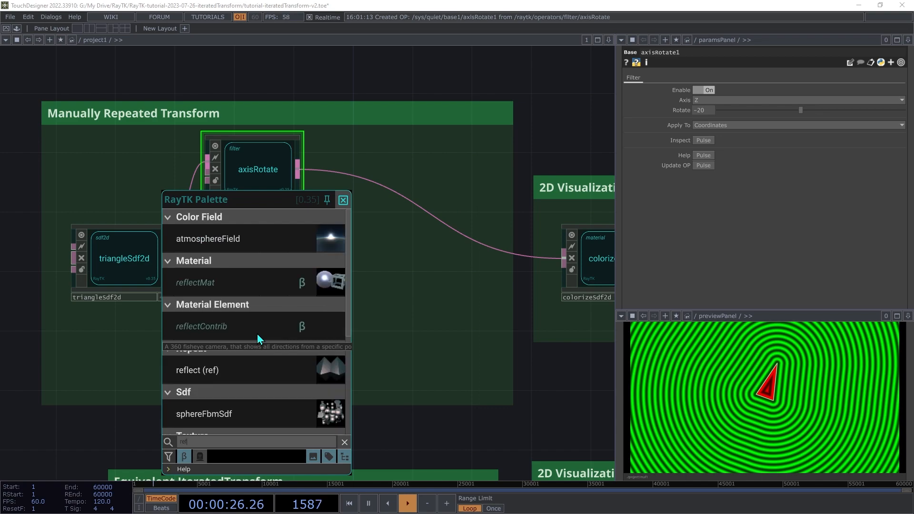
pyautogui.write('l')
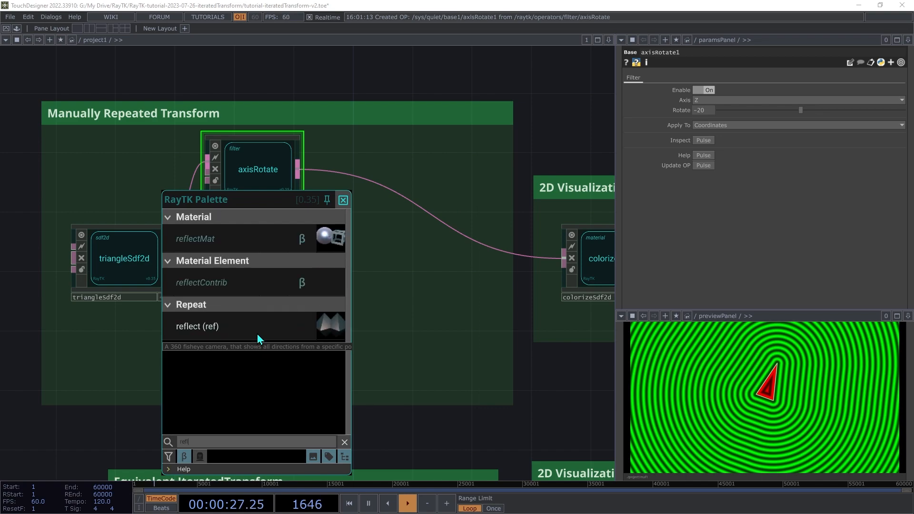
pyautogui.click(229, 328)
pyautogui.click(385, 179)
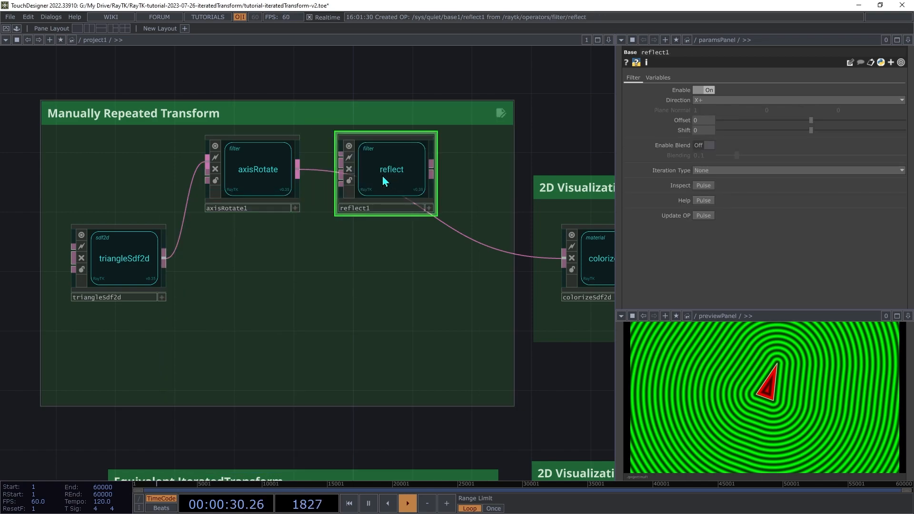
pyautogui.moveTo(341, 157); pyautogui.dragTo(298, 169)
pyautogui.moveTo(431, 170); pyautogui.dragTo(466, 244)
# Duplicate the axisRotate1 and reflect1 pair and place the copies in a row below the originals.
pyautogui.click(283, 197)
pyautogui.keyDown('ctrl'); pyautogui.click(398, 187); pyautogui.keyUp('ctrl')
pyautogui.hotkey('ctrl', 'c')
pyautogui.hotkey('ctrl', 'v')
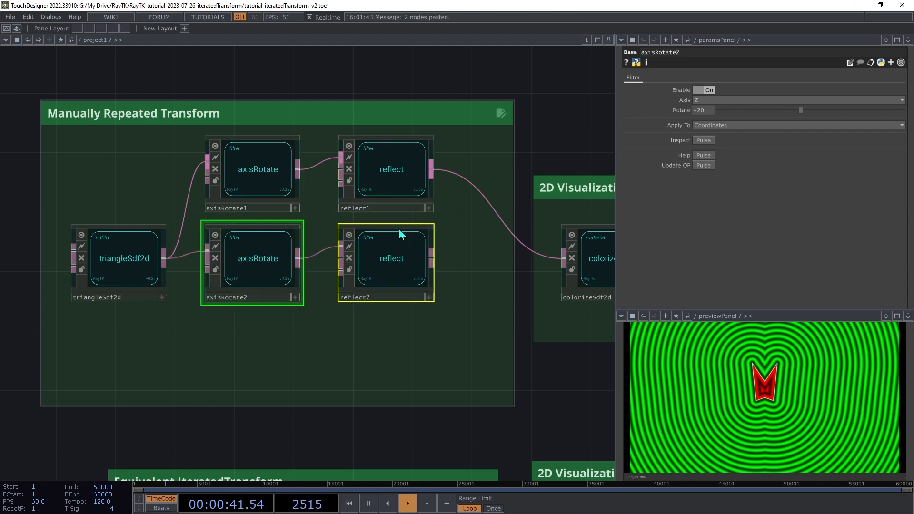
pyautogui.moveTo(271, 255); pyautogui.dragTo(271, 289)
pyautogui.click(271, 290)
# Lower the duplicated row, wire reflect1 into axisRotate2, and connect reflect2 to colorizeSdf2d.
pyautogui.click(419, 167)
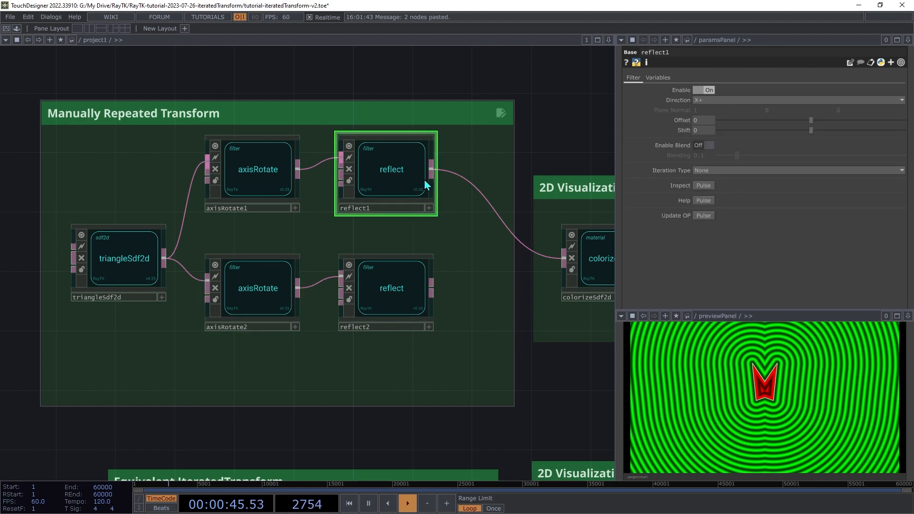
pyautogui.click(432, 171)
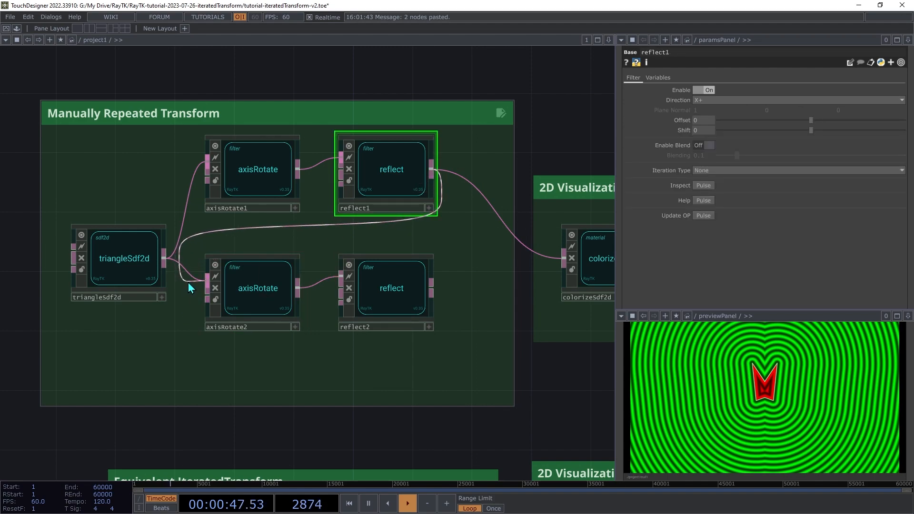
pyautogui.click(396, 300)
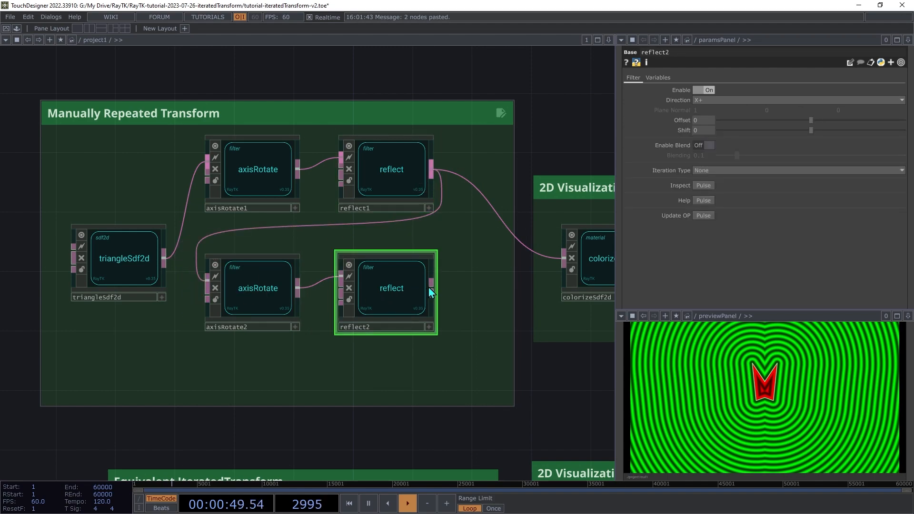
pyautogui.moveTo(431, 288); pyautogui.dragTo(564, 259)
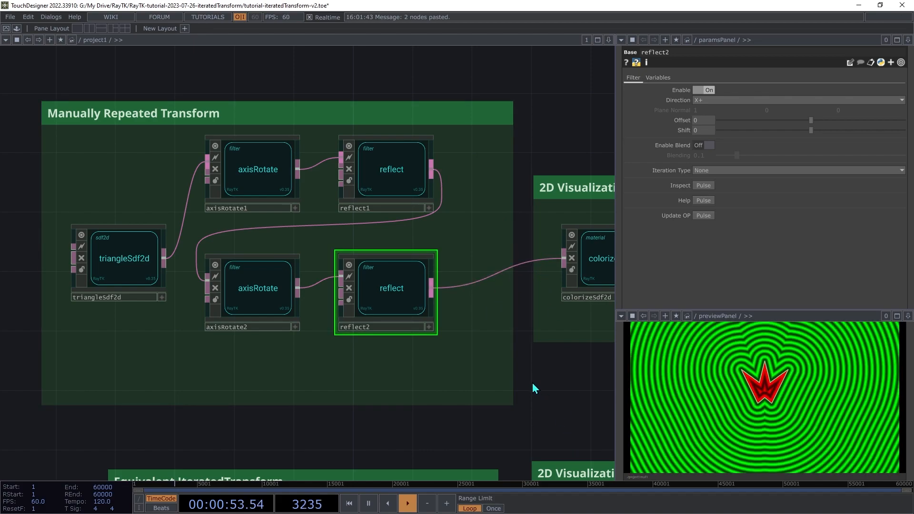
# Review the parameters of the two axisRotate and reflect pairs in the Manually Repeated Transform box.
pyautogui.click(252, 175)
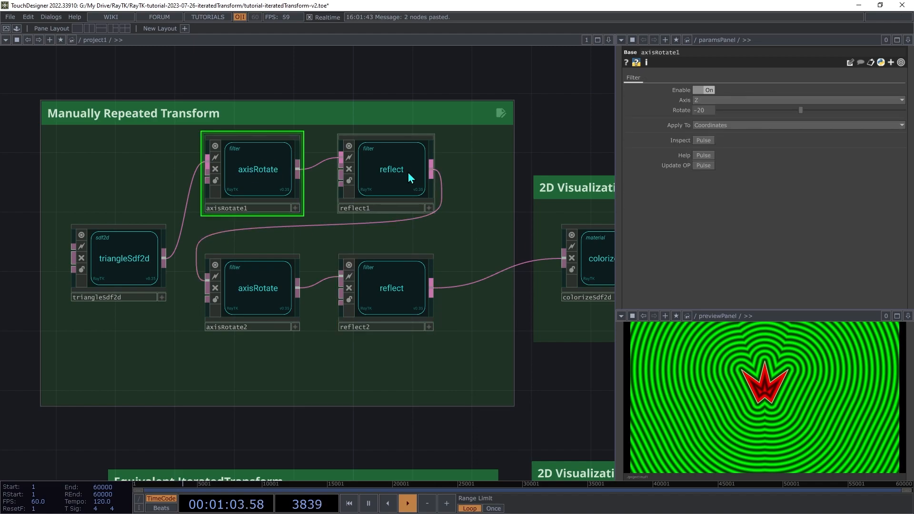
pyautogui.click(395, 168)
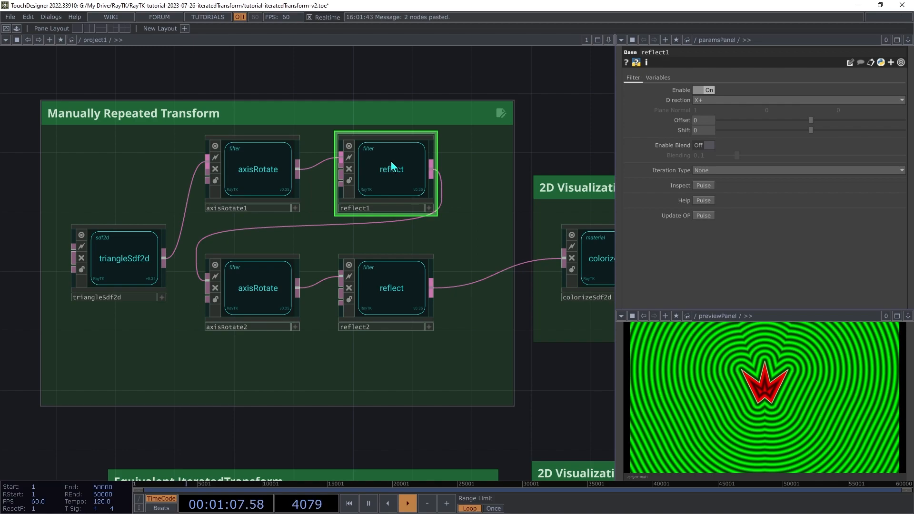
pyautogui.click(257, 289)
pyautogui.click(393, 276)
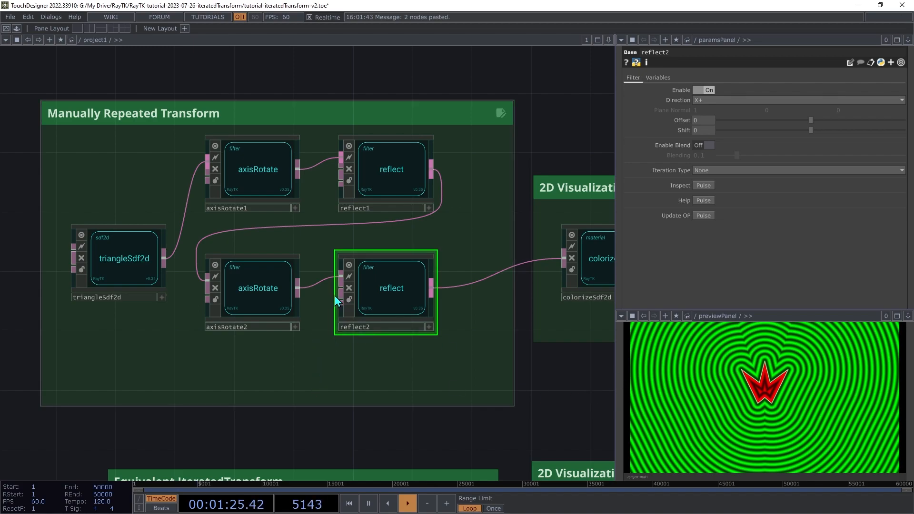
pyautogui.click(277, 172)
pyautogui.keyDown('ctrl'); pyautogui.click(265, 267); pyautogui.keyUp('ctrl')
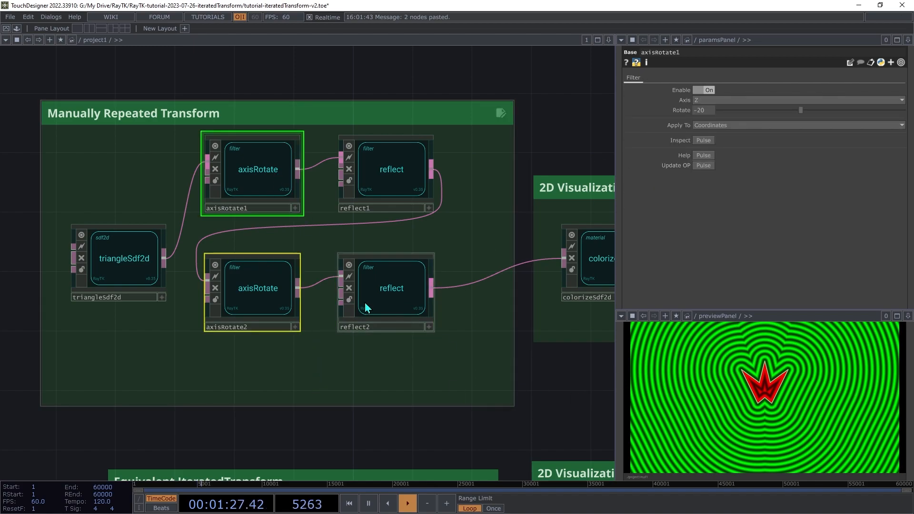
pyautogui.click(241, 184)
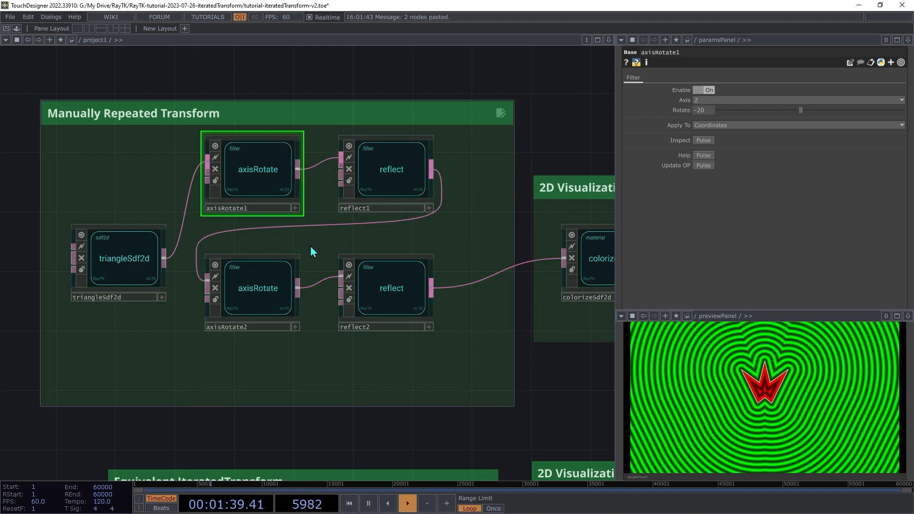
# Duplicate triangleSdf2d, colorizeSdf2d, render2D and null1 into the Equivalent IteratedTransform row, and wire triangleSdf2d1 directly to colorizeSdf2d1.
pyautogui.scroll(-5, 552, 311)
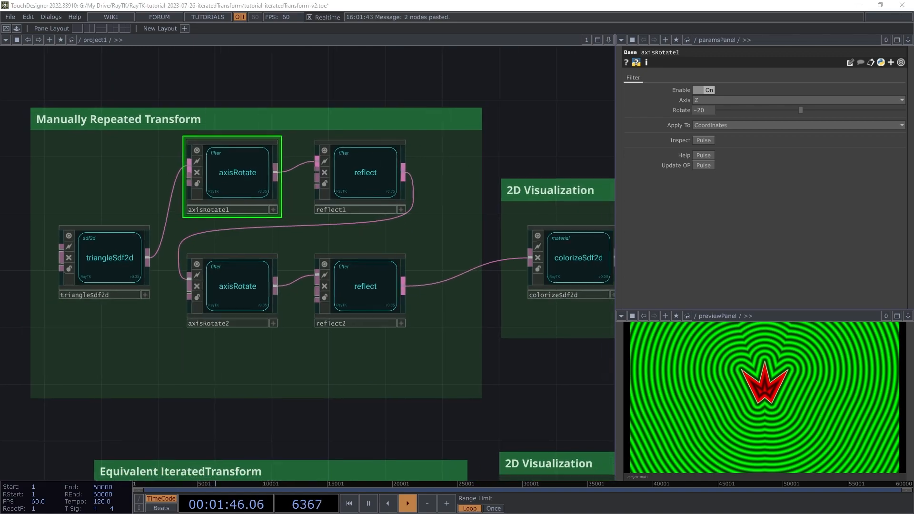
pyautogui.click(75, 257)
pyautogui.keyDown('ctrl'); pyautogui.click(374, 252); pyautogui.keyUp('ctrl')
pyautogui.keyDown('ctrl'); pyautogui.click(469, 266); pyautogui.keyUp('ctrl')
pyautogui.keyDown('ctrl'); pyautogui.click(549, 267); pyautogui.keyUp('ctrl')
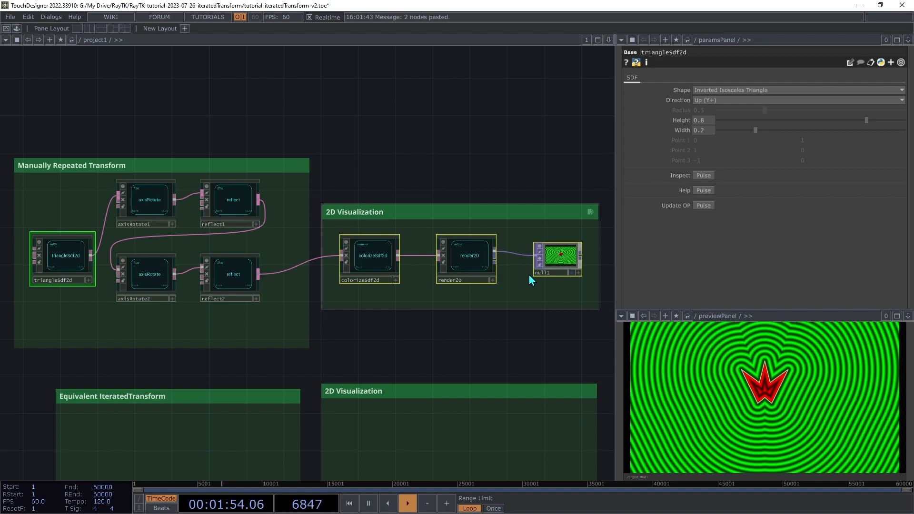
pyautogui.hotkey('ctrl', 'v')
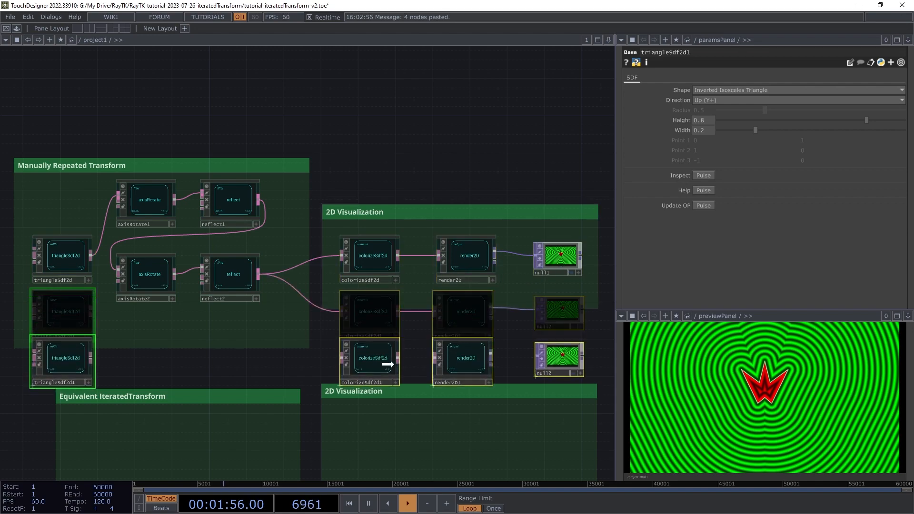
pyautogui.click(380, 436)
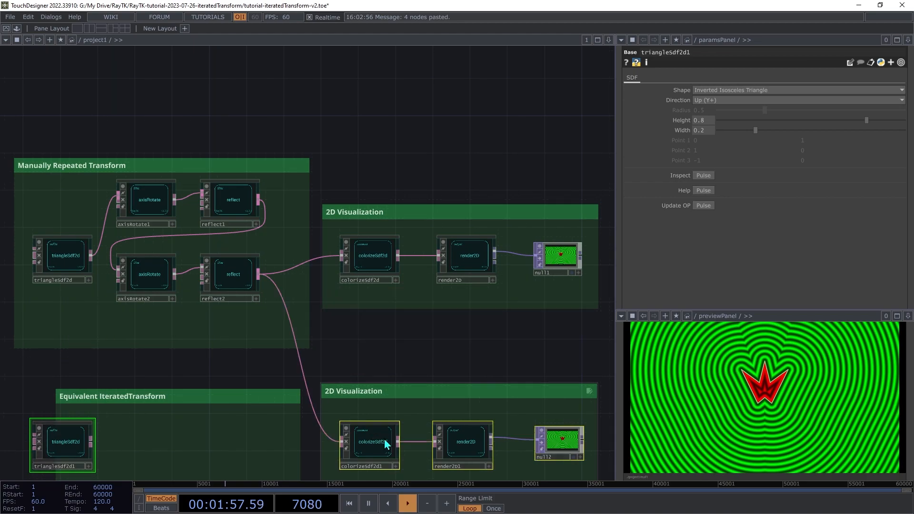
pyautogui.click(245, 373)
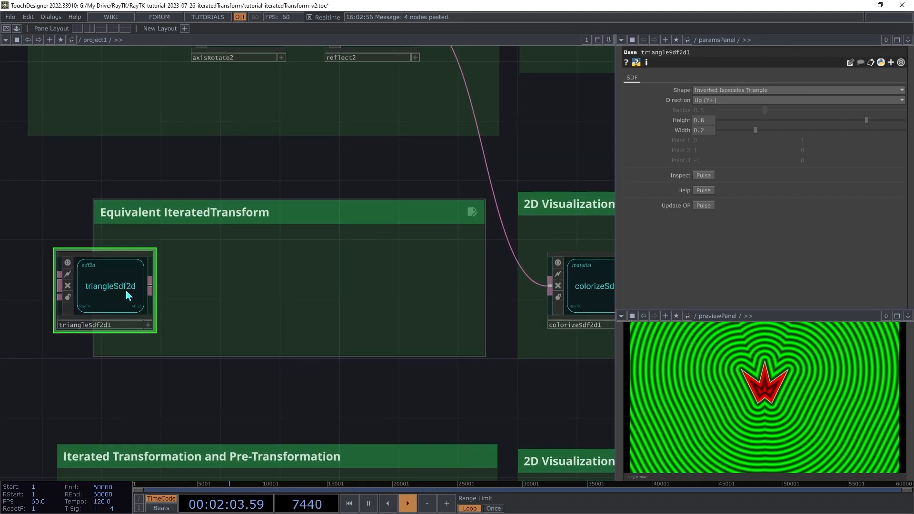
pyautogui.moveTo(128, 295); pyautogui.dragTo(551, 287)
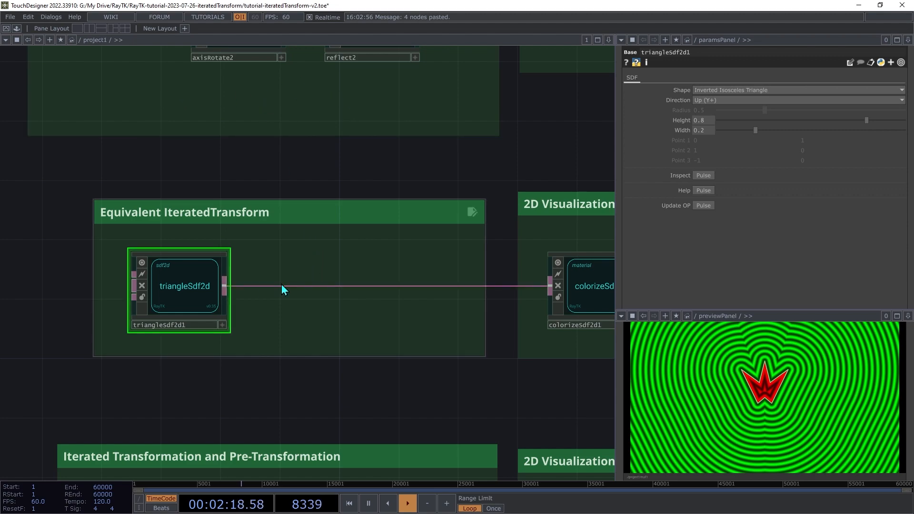
# Add an iteratedTransform operator in the Equivalent IteratedTransform box and wire it between triangleSdf2d1 and colorizeSdf2d1.
pyautogui.hotkey('alt', 'r')
pyautogui.write('iter')
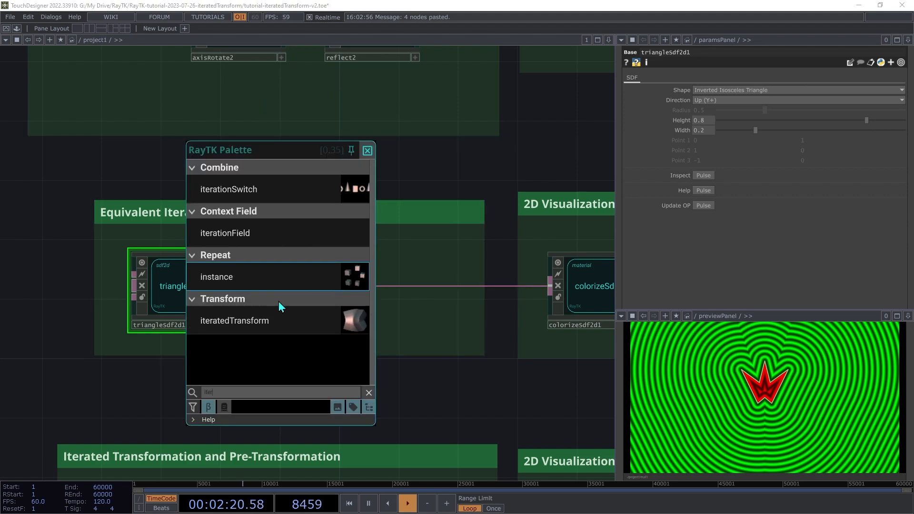
pyautogui.click(271, 322)
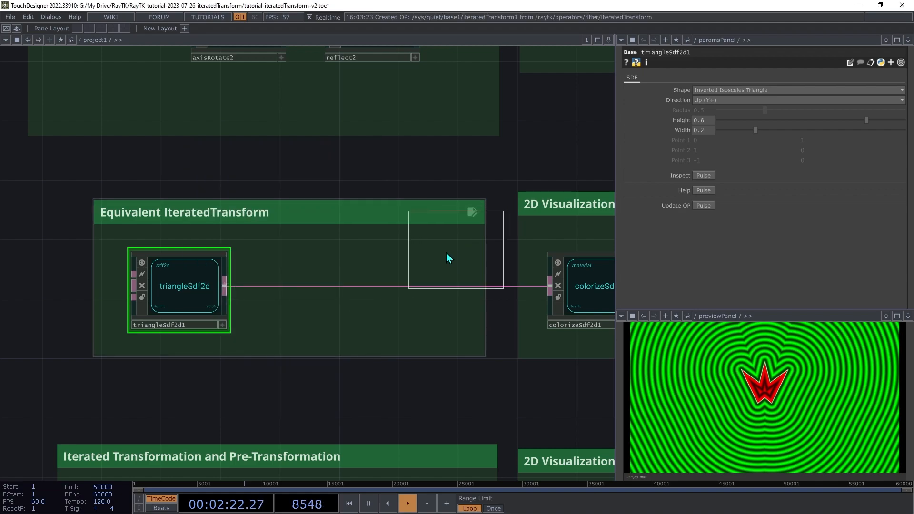
pyautogui.click(358, 286)
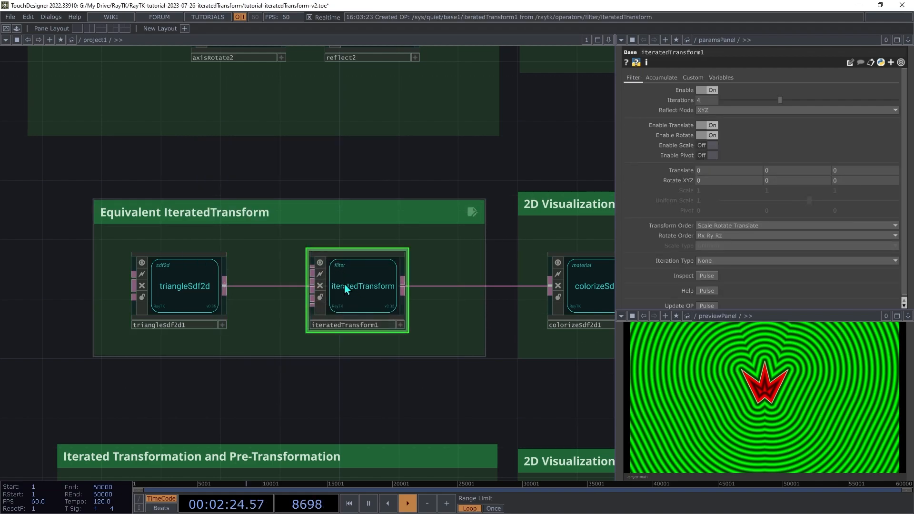
pyautogui.moveTo(312, 269); pyautogui.dragTo(225, 285)
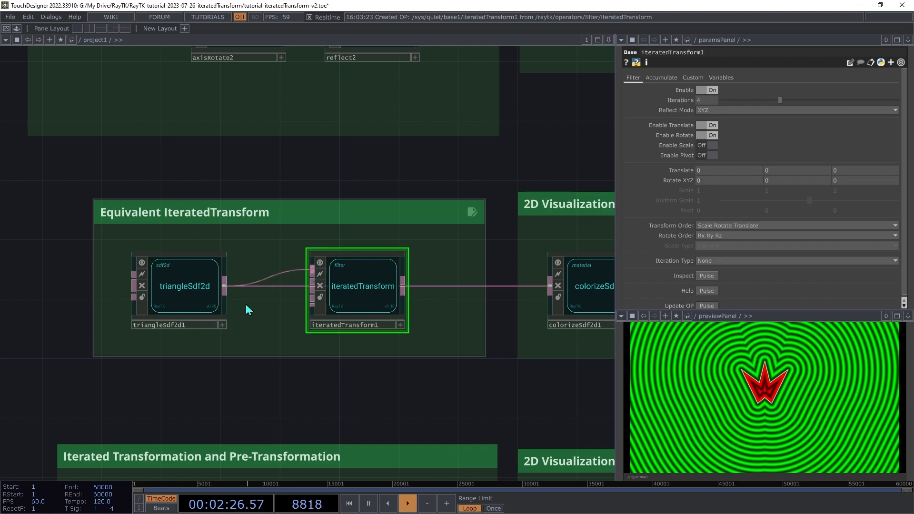
pyautogui.moveTo(402, 291); pyautogui.dragTo(533, 304)
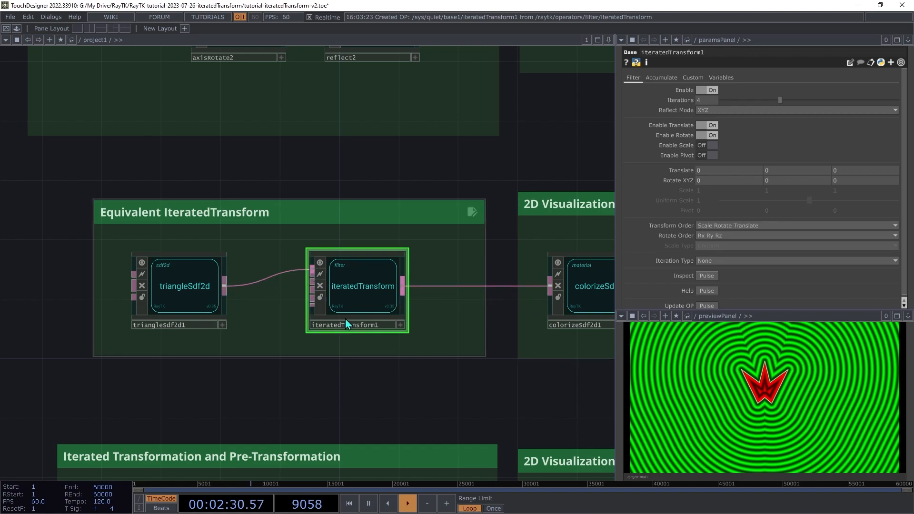
# Set iteratedTransform1 to 2 iterations, reflect mode X, and a Z rotation of -20.
pyautogui.click(706, 100)
pyautogui.write('2')
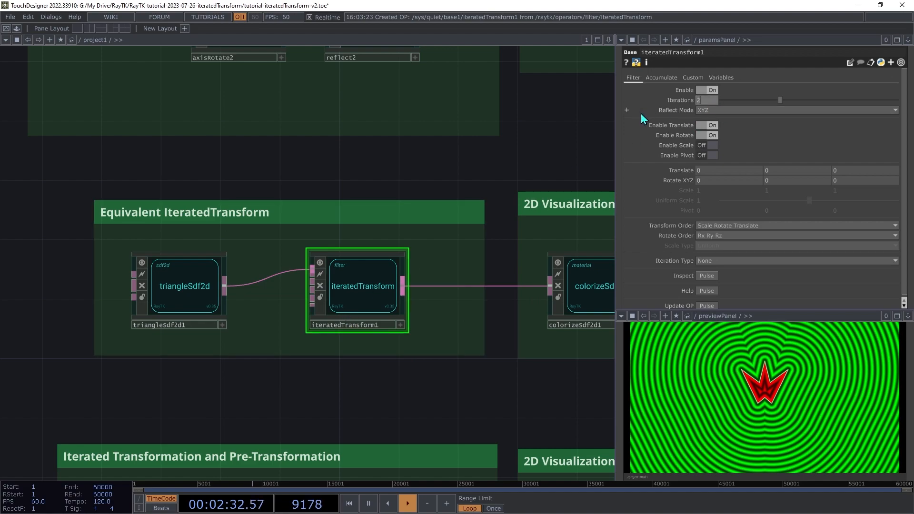
pyautogui.press('Tab')
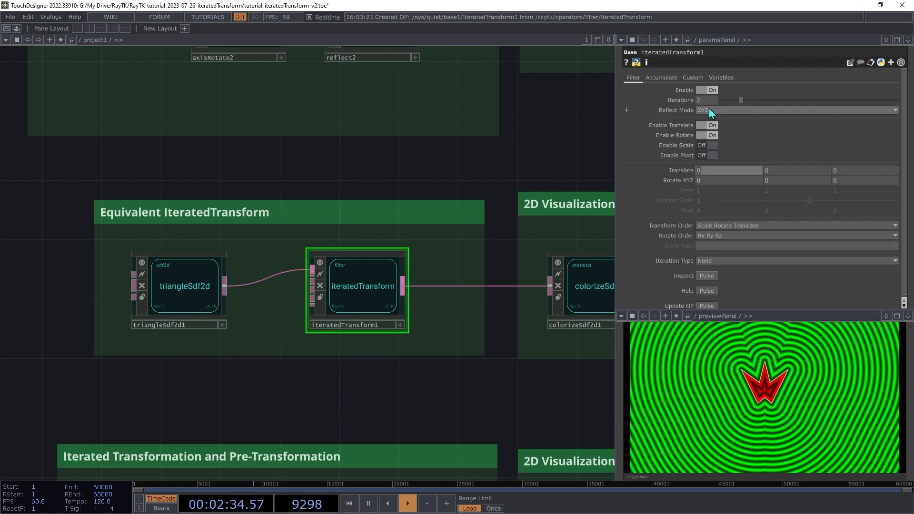
pyautogui.click(709, 111)
pyautogui.click(709, 125)
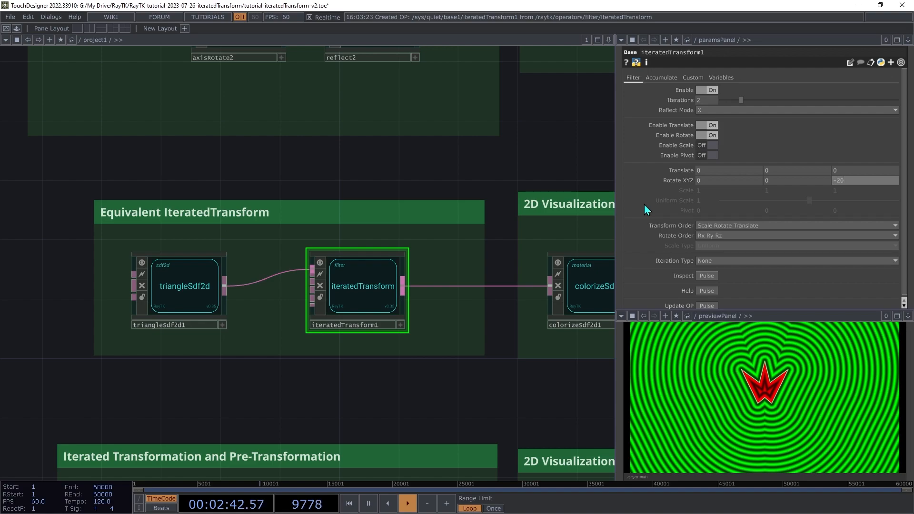
# Show the null2 output of the iteratedTransform branch in the preview.
pyautogui.moveTo(577, 188); pyautogui.dragTo(295, 157)
pyautogui.moveTo(600, 283); pyautogui.dragTo(699, 395)
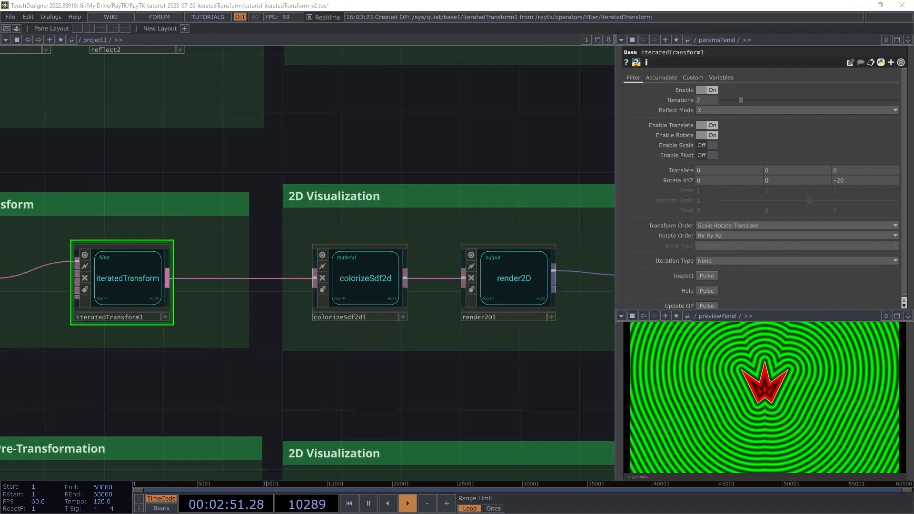
pyautogui.moveTo(208, 325); pyautogui.dragTo(445, 332)
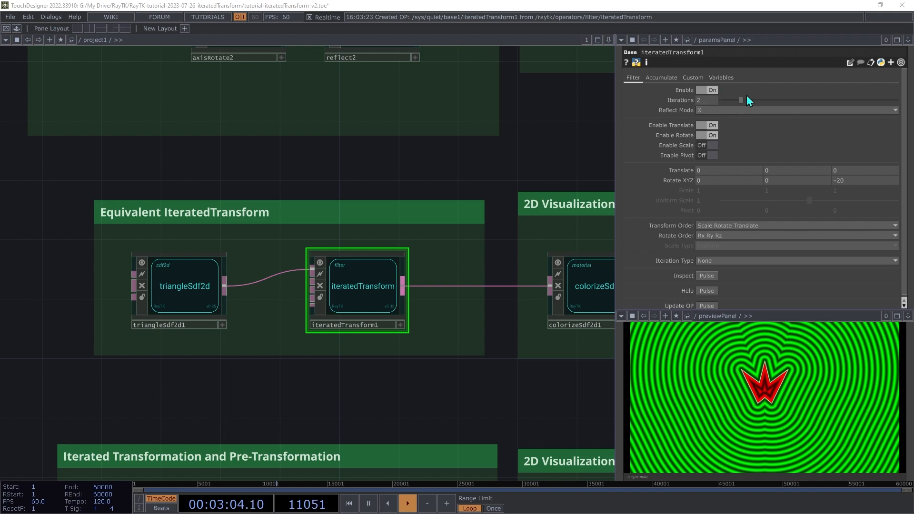
# Raise iteratedTransform1's iterations to 5 and set its reflect mode to XY.
pyautogui.moveTo(742, 102); pyautogui.dragTo(801, 121)
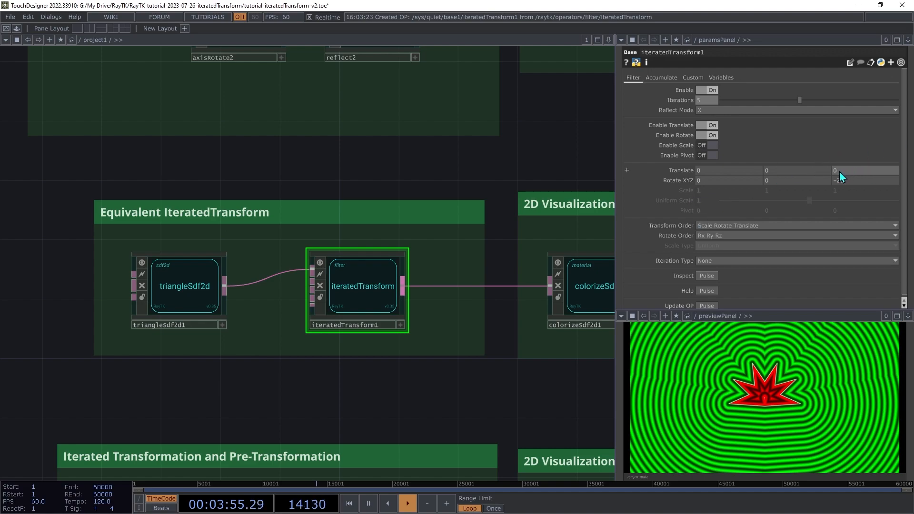
pyautogui.moveTo(844, 171)
pyautogui.mouseDown(button='middle')
pyautogui.moveTo(851, 172)
pyautogui.moveTo(844, 171)
pyautogui.mouseUp(button='middle')
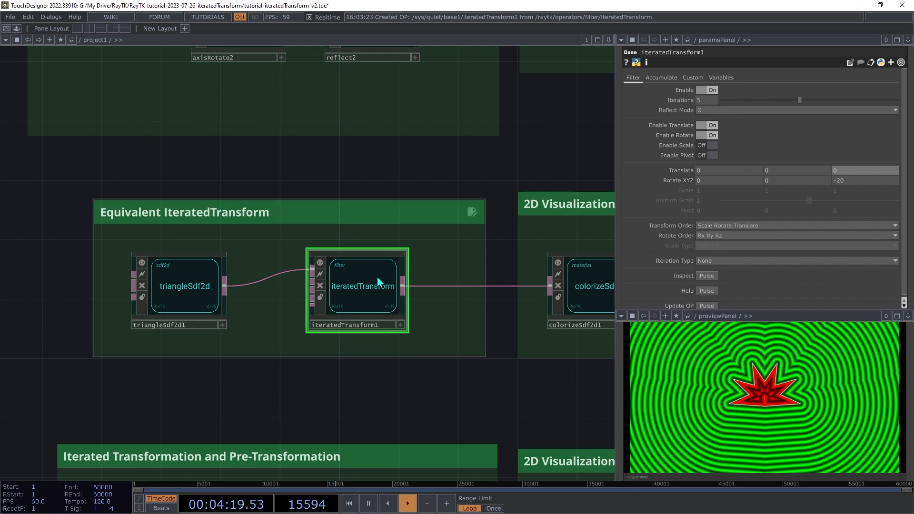
pyautogui.click(698, 110)
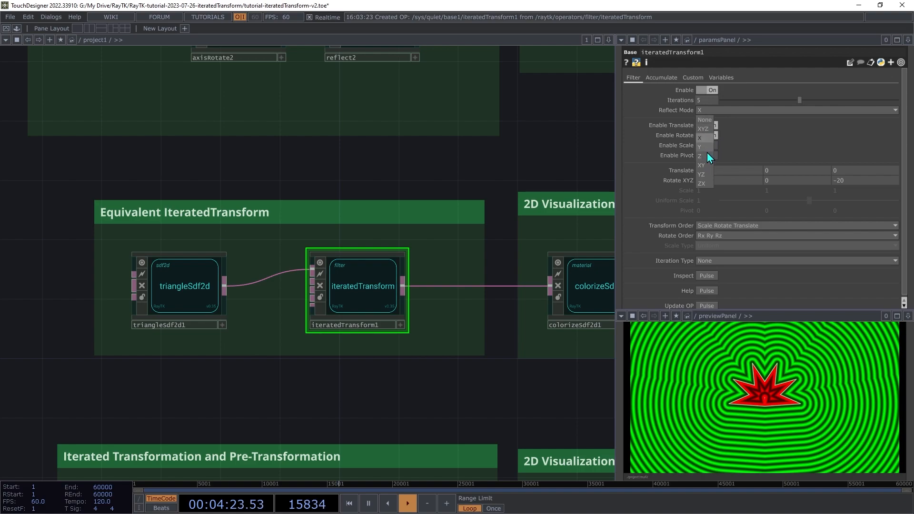
pyautogui.click(708, 167)
pyautogui.click(706, 112)
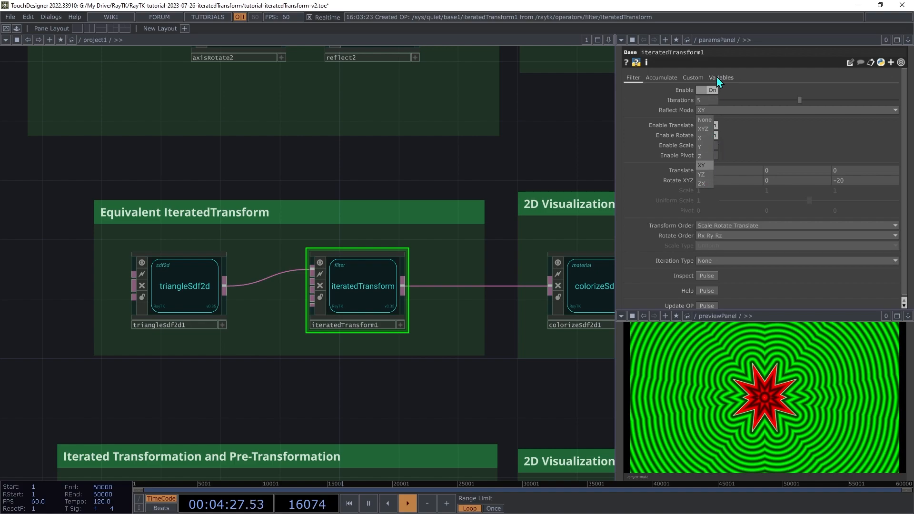
pyautogui.click(772, 131)
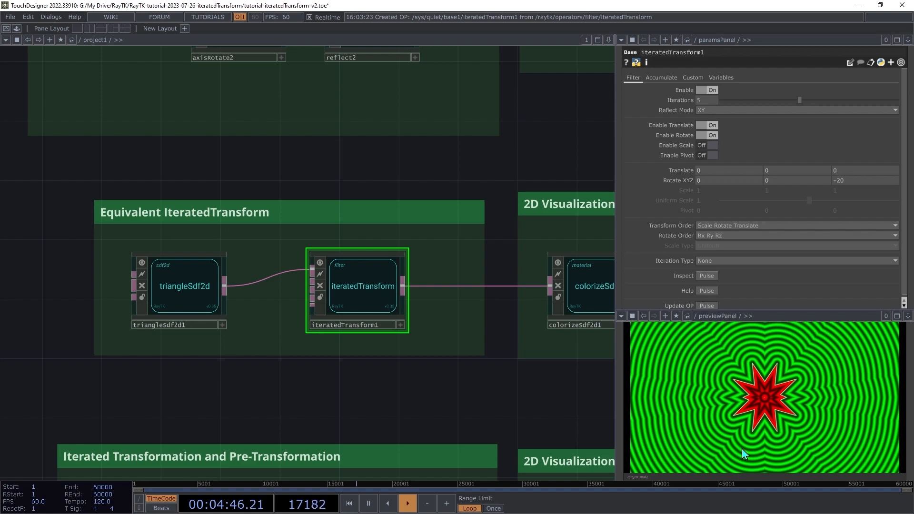
# Select reflect1 in the Manually Repeated Transform box and show that branch's null1 output in the preview.
pyautogui.moveTo(57, 275); pyautogui.dragTo(67, 460)
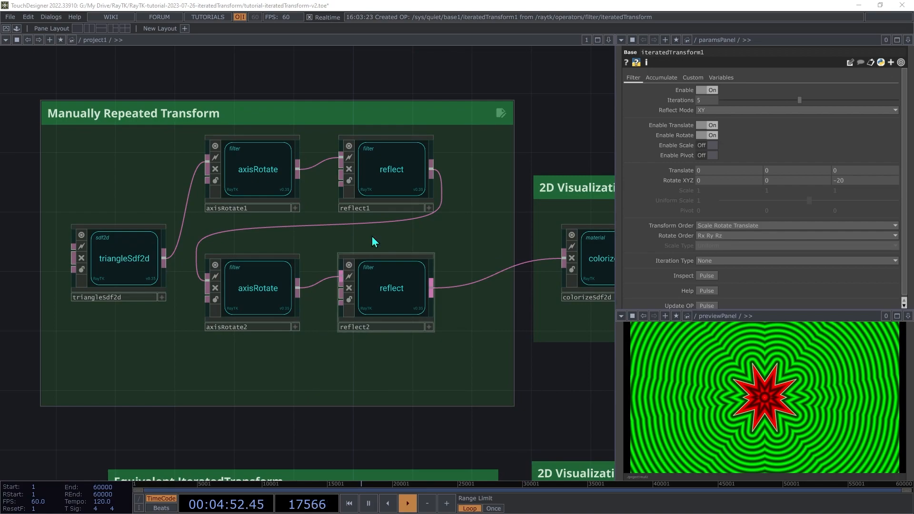
pyautogui.click(393, 182)
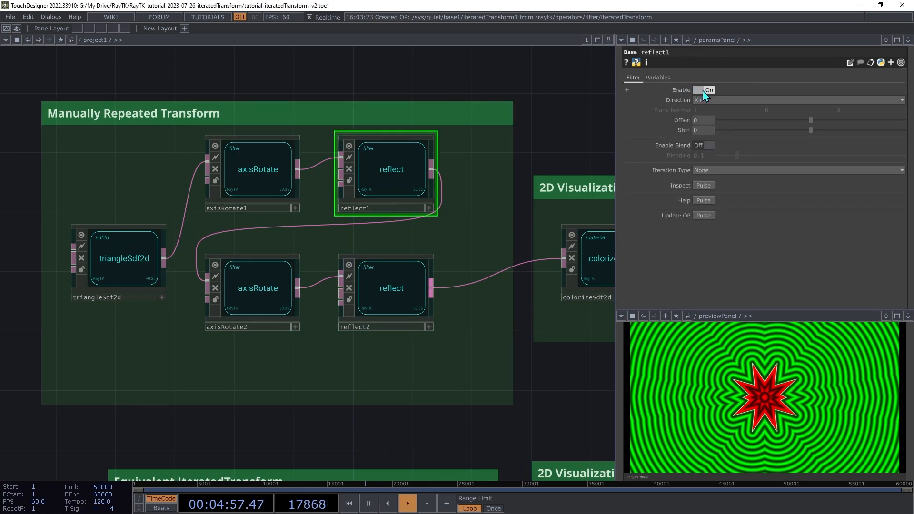
pyautogui.moveTo(577, 428); pyautogui.dragTo(116, 395)
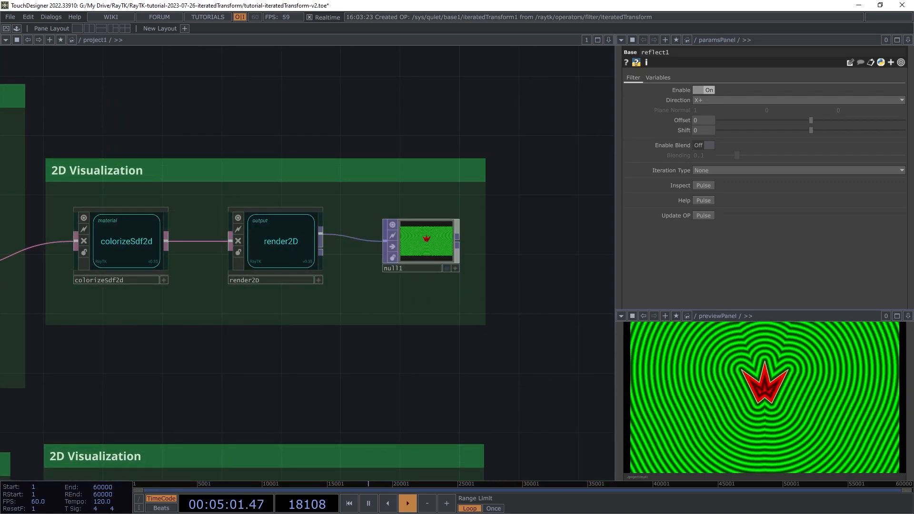
pyautogui.moveTo(271, 358); pyautogui.dragTo(463, 365)
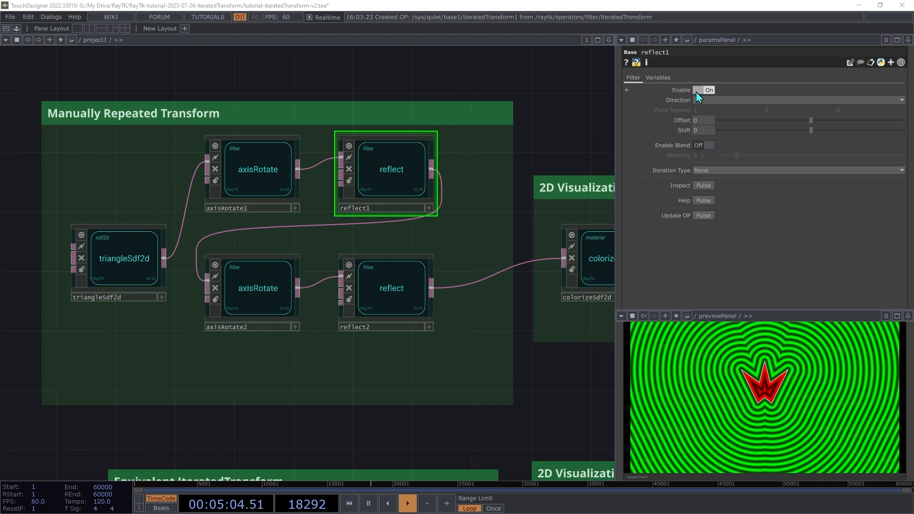
# Disable reflect1 and reflect2 in the Manually Repeated Transform box, and select axisRotate1.
pyautogui.click(698, 92)
pyautogui.click(395, 293)
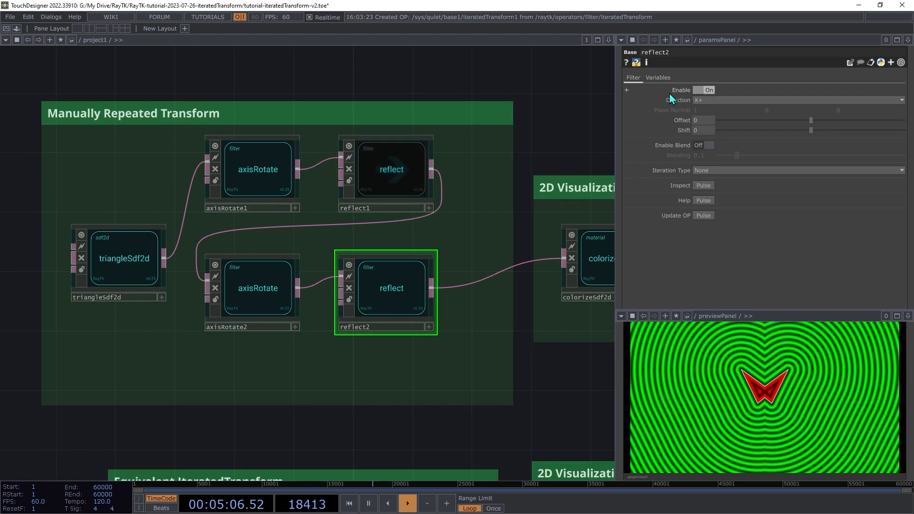
pyautogui.click(705, 90)
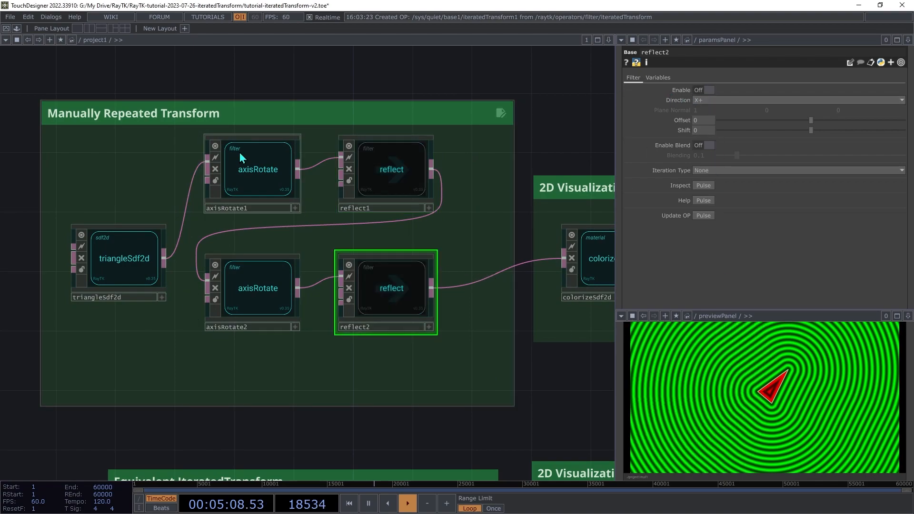
pyautogui.click(246, 177)
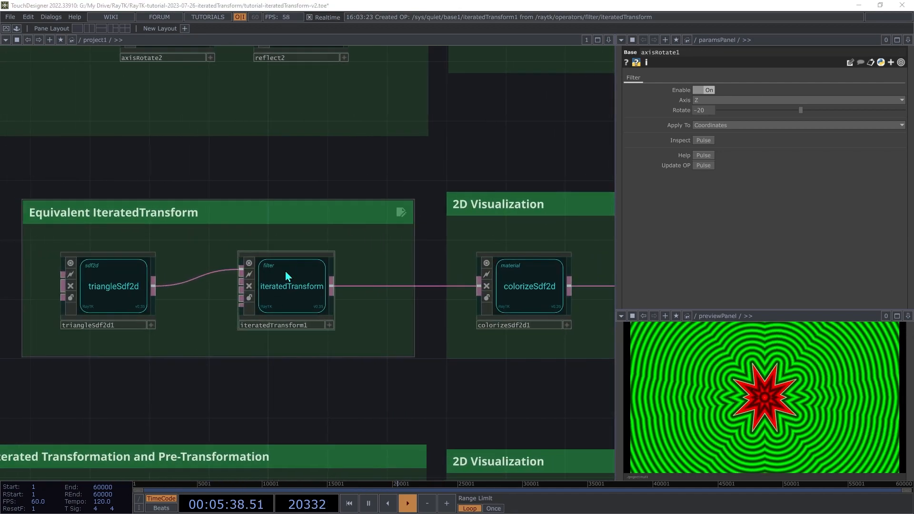
# Switch iteratedTransform1's reflect mode to None for comparison, and return it to XY.
pyautogui.click(371, 298)
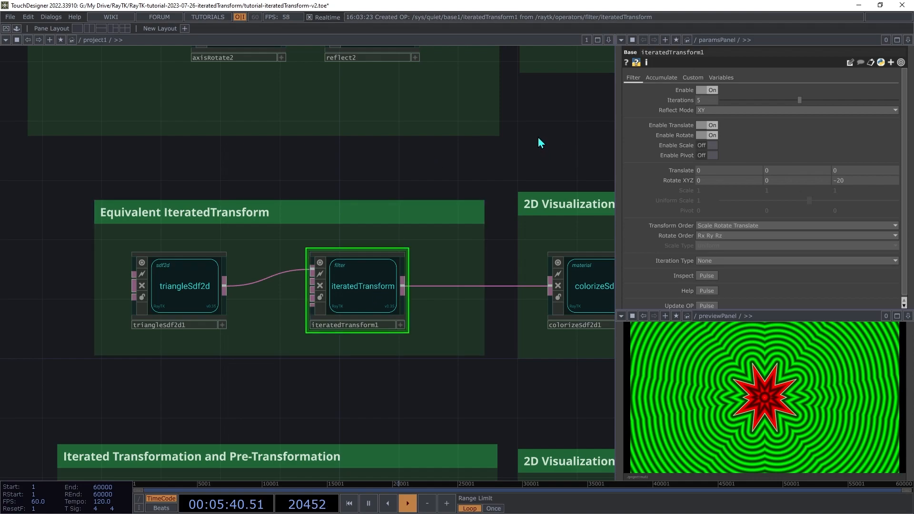
pyautogui.click(700, 111)
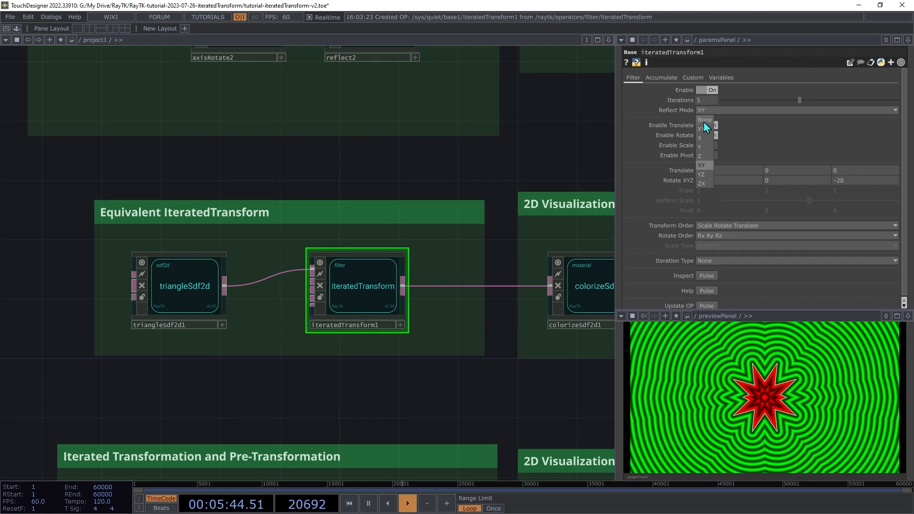
pyautogui.click(704, 120)
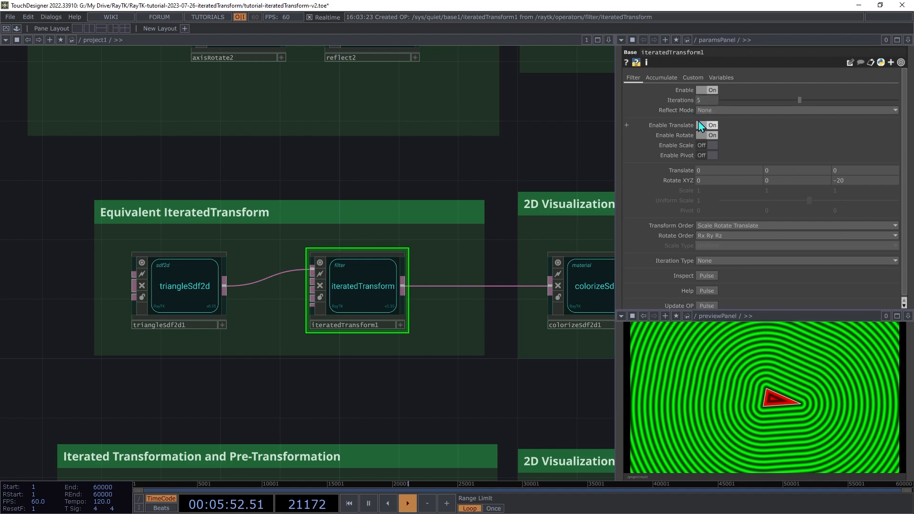
pyautogui.click(775, 110)
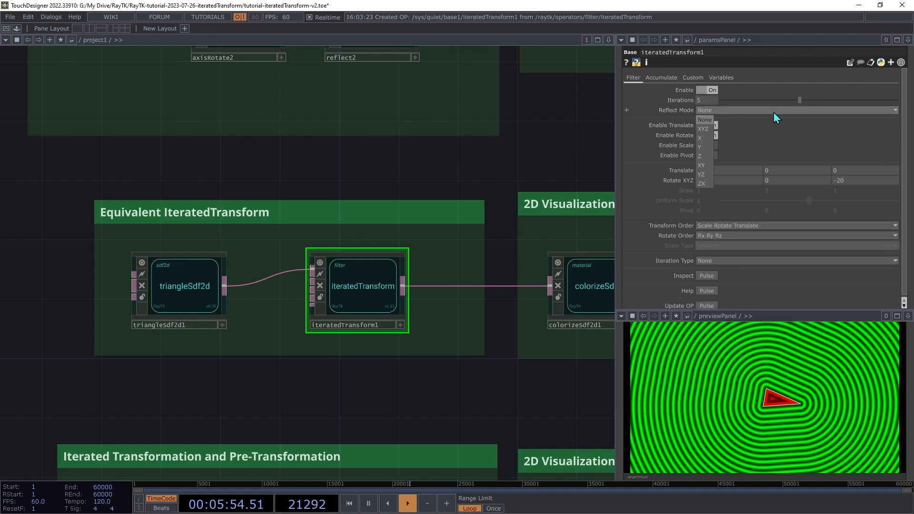
pyautogui.click(701, 165)
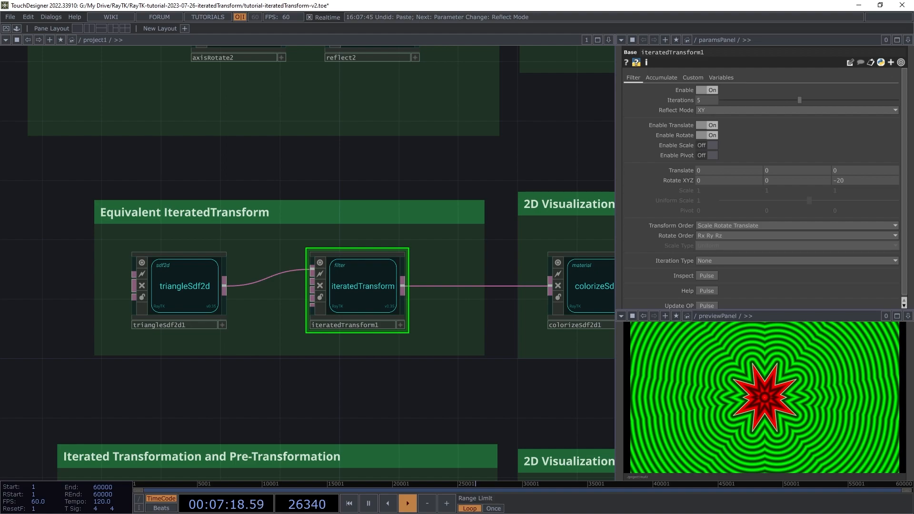
# Duplicate the five-node iteratedTransform branch into the Iterated Transformation and Pre-Transformation box and its adjacent 2D Visualization box.
pyautogui.press('h')
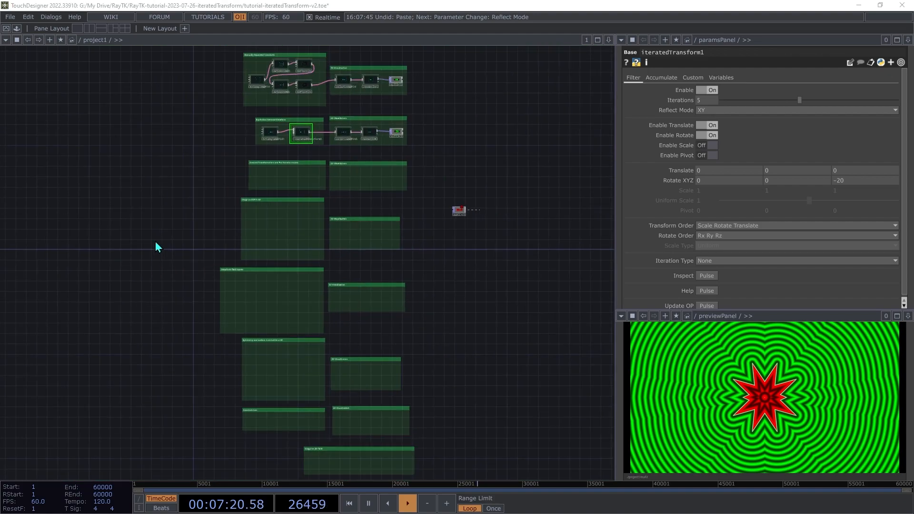
pyautogui.moveTo(244, 129); pyautogui.dragTo(418, 146)
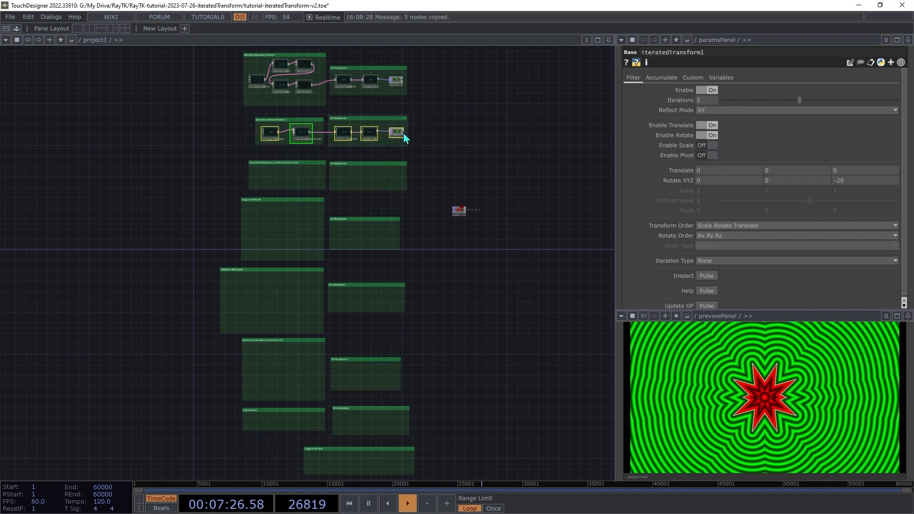
pyautogui.hotkey('ctrl', 'v')
pyautogui.moveTo(347, 158); pyautogui.dragTo(338, 175)
# Set the translate of the copied iteratedTransform2 to 0.02 in X and 0.2 in Y.
pyautogui.click(301, 175)
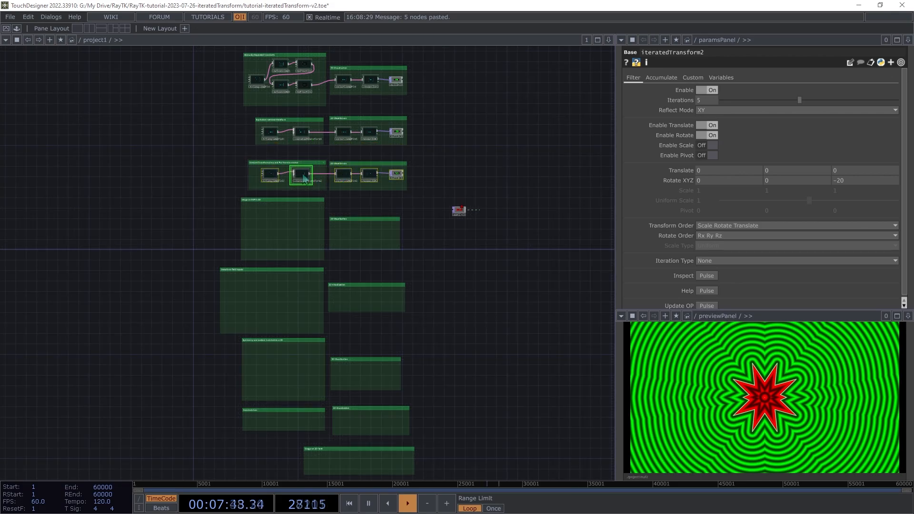
pyautogui.scroll(5, 293, 164)
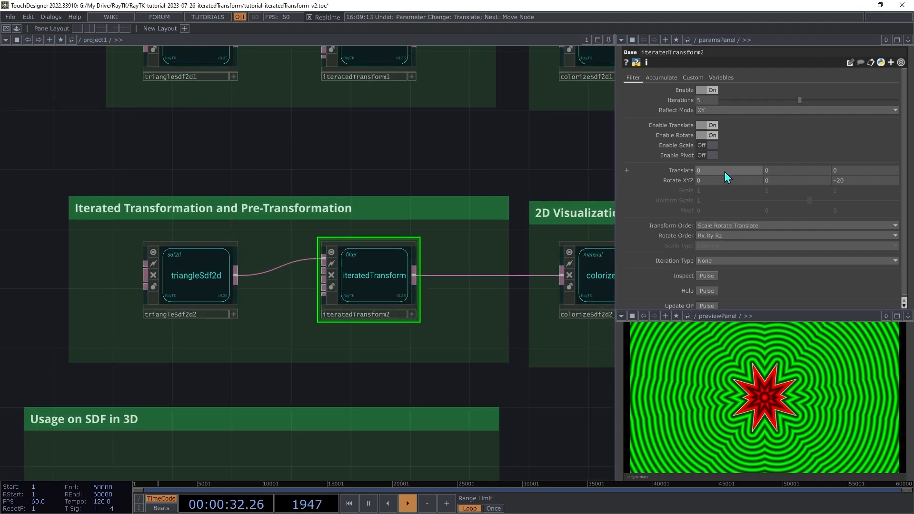
pyautogui.moveTo(724, 172); pyautogui.dragTo(704, 161, button='middle')
pyautogui.moveTo(783, 173)
pyautogui.mouseDown(button='middle')
pyautogui.moveTo(784, 161)
pyautogui.moveTo(800, 160)
pyautogui.moveTo(790, 161)
pyautogui.mouseUp(button='middle')
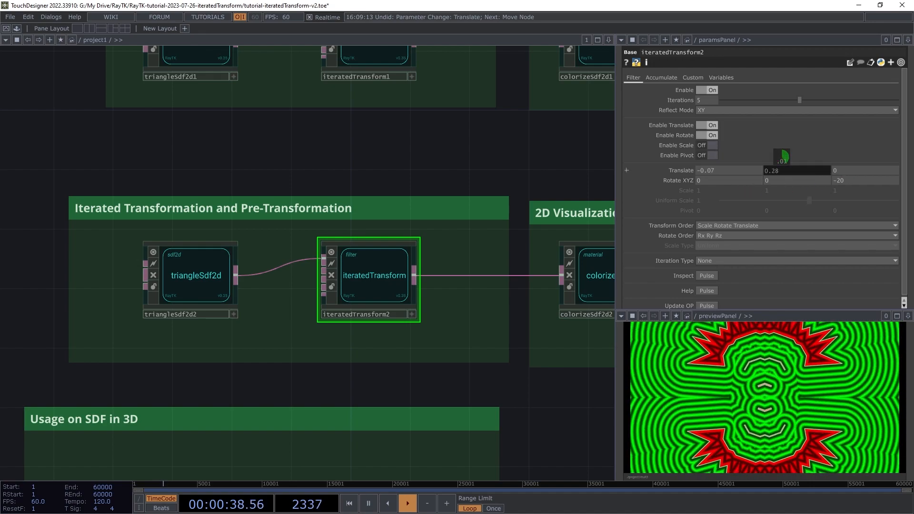
pyautogui.moveTo(733, 173)
pyautogui.mouseDown(button='middle')
pyautogui.moveTo(733, 190)
pyautogui.moveTo(732, 162)
pyautogui.moveTo(743, 162)
pyautogui.moveTo(737, 184)
pyautogui.mouseUp(button='middle')
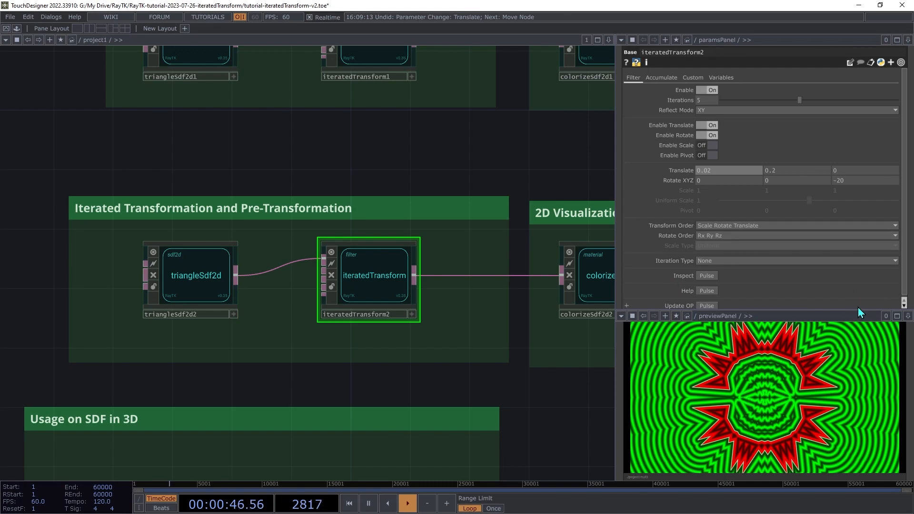
# Adjust iteratedTransform2 to a Z rotation of -18 and a translate of 0.096 in X and 0.12 in Y.
pyautogui.moveTo(851, 181); pyautogui.dragTo(855, 169, button='middle')
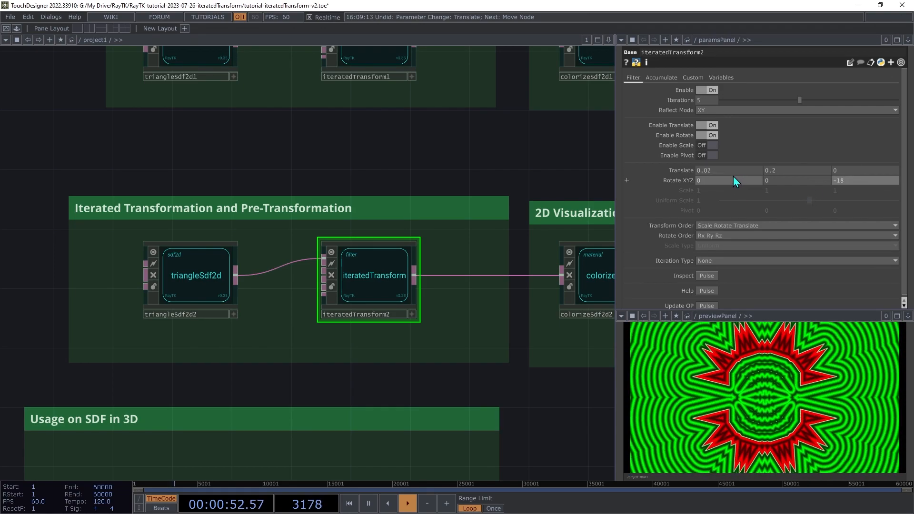
pyautogui.moveTo(733, 170)
pyautogui.mouseDown(button='middle')
pyautogui.moveTo(728, 156)
pyautogui.moveTo(726, 177)
pyautogui.mouseUp(button='middle')
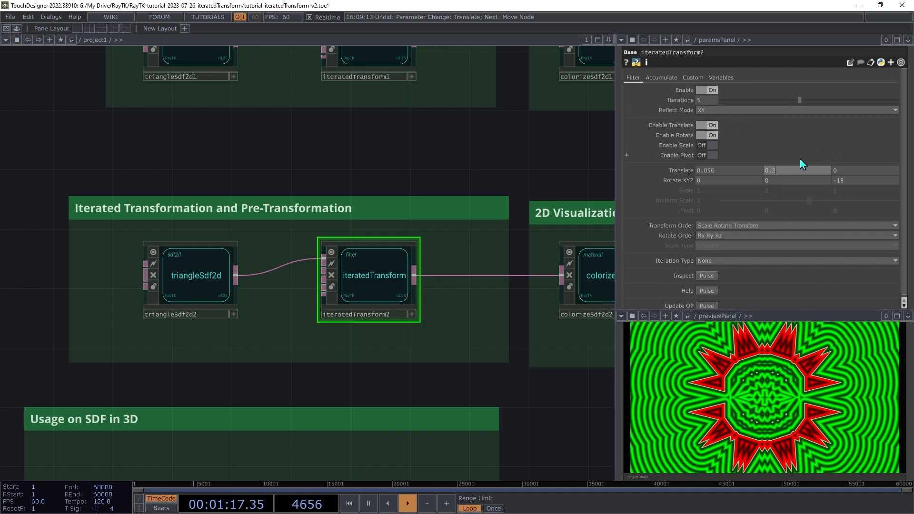
pyautogui.moveTo(793, 170); pyautogui.dragTo(743, 157, button='middle')
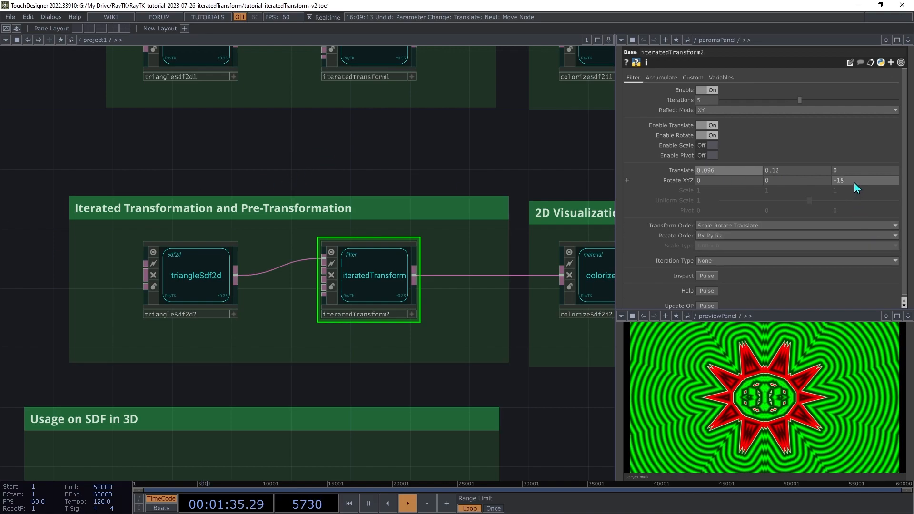
# Try iteratedTransform2 with a Z rotation of 112, and settle on -8.
pyautogui.moveTo(857, 183); pyautogui.dragTo(859, 167, button='middle')
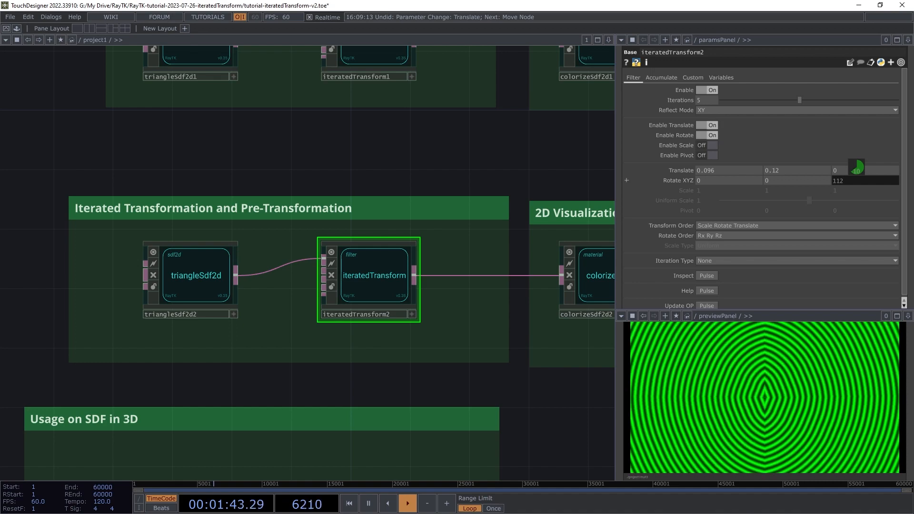
pyautogui.moveTo(859, 166); pyautogui.dragTo(856, 184, button='middle')
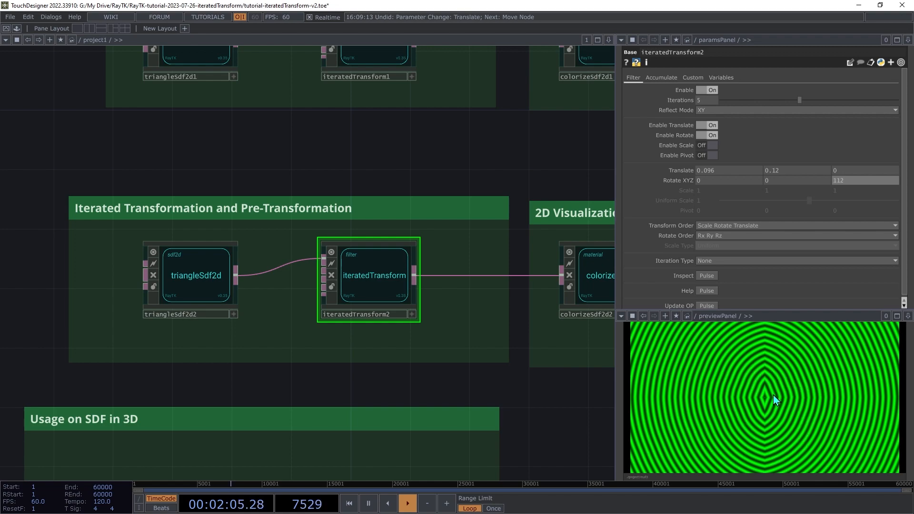
pyautogui.moveTo(848, 179)
pyautogui.mouseDown(button='middle')
pyautogui.moveTo(845, 163)
pyautogui.moveTo(870, 175)
pyautogui.moveTo(854, 164)
pyautogui.moveTo(823, 167)
pyautogui.moveTo(857, 166)
pyautogui.mouseUp(button='middle')
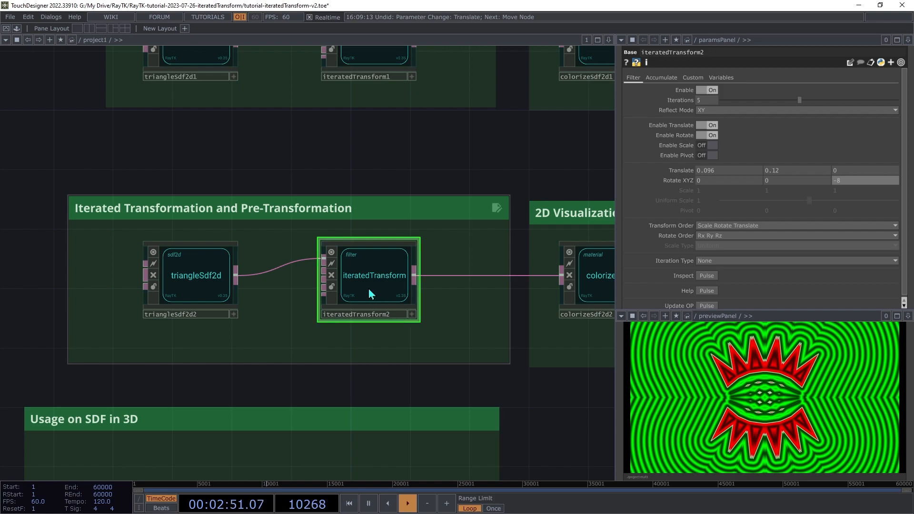
# Make room before iteratedTransform2 and insert a RayTK axisRotate operator between triangleSdf2d2 and iteratedTransform2.
pyautogui.moveTo(335, 299); pyautogui.dragTo(390, 295)
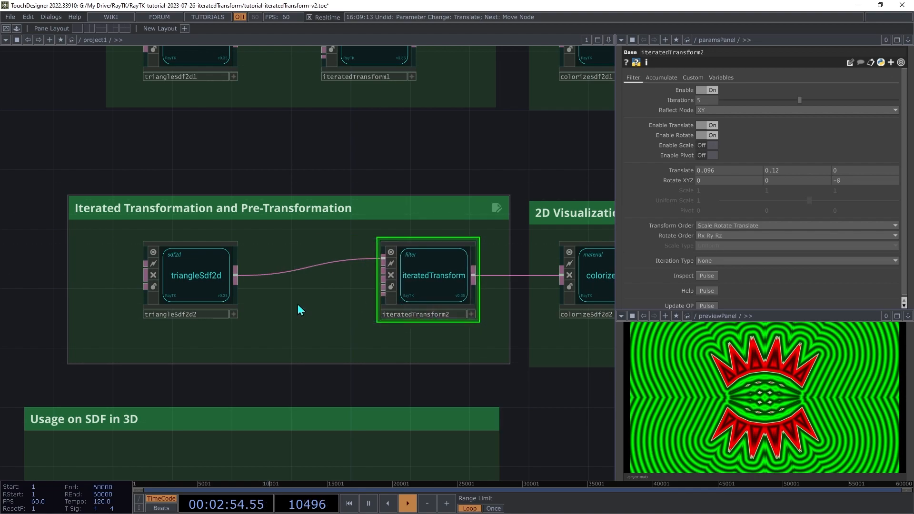
pyautogui.hotkey('alt', 'r')
pyautogui.write('axis')
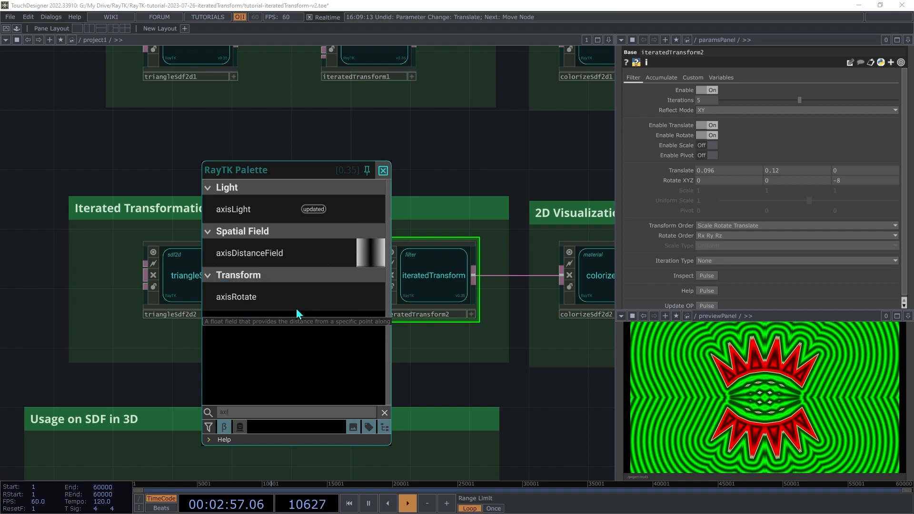
pyautogui.click(265, 300)
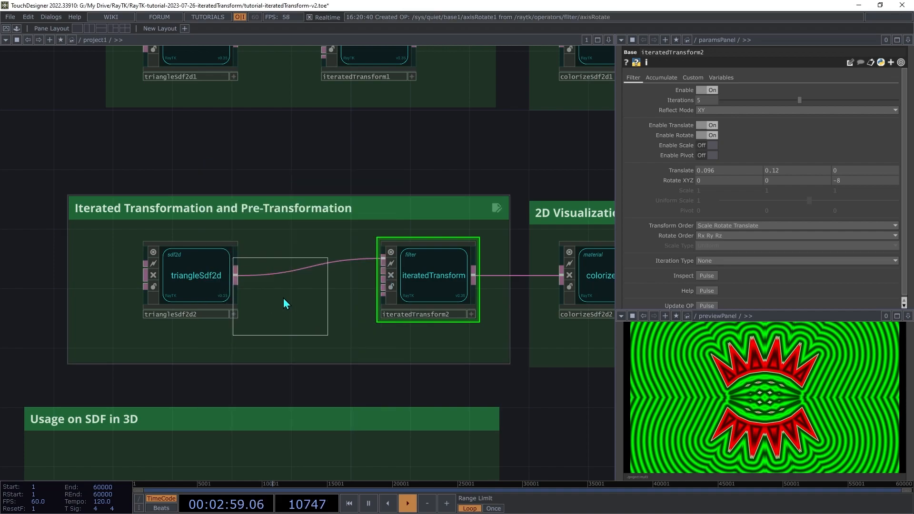
pyautogui.click(300, 284)
pyautogui.moveTo(212, 275); pyautogui.dragTo(246, 275)
pyautogui.moveTo(382, 260); pyautogui.dragTo(340, 276)
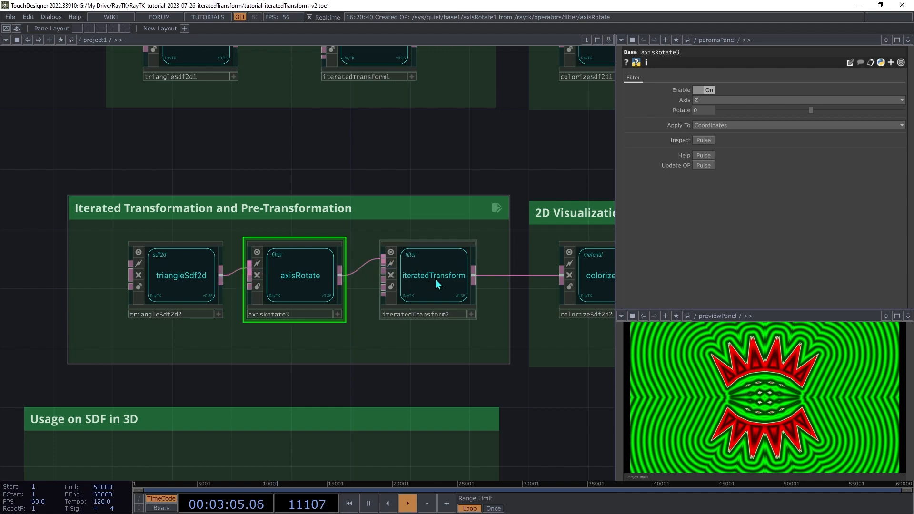
# Set iteratedTransform2's translate to 0.176 in X and 0.22 in Y, and its Z rotation to -12.
pyautogui.click(437, 283)
pyautogui.moveTo(746, 170); pyautogui.dragTo(815, 179, button='middle')
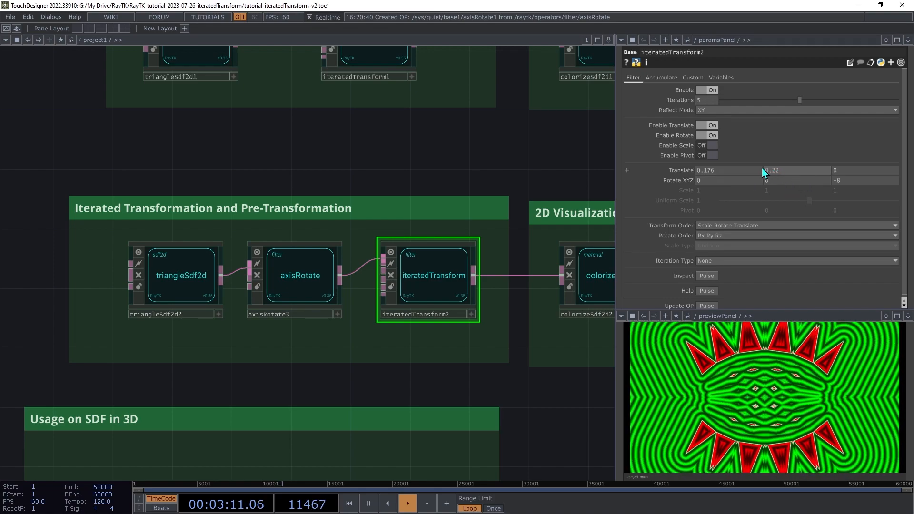
pyautogui.moveTo(711, 171); pyautogui.dragTo(726, 183, button='middle')
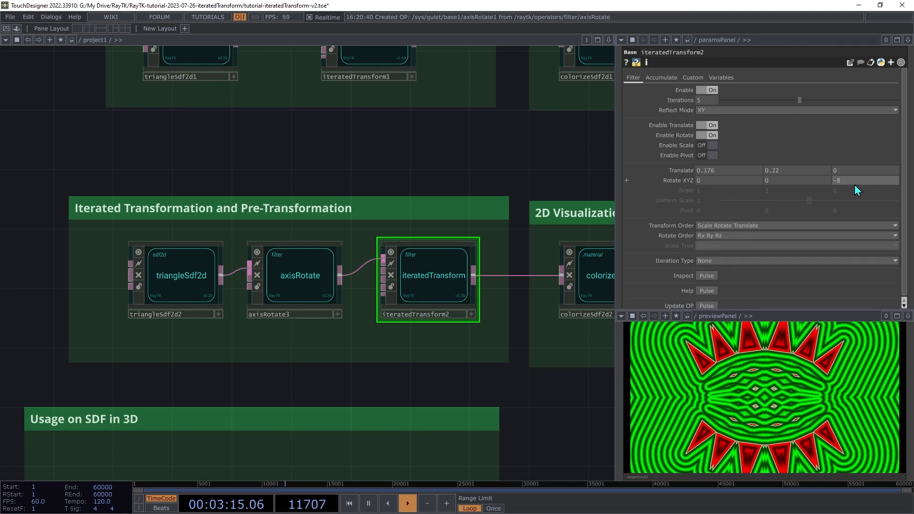
pyautogui.moveTo(853, 181)
pyautogui.mouseDown(button='middle')
pyautogui.moveTo(866, 181)
pyautogui.moveTo(849, 167)
pyautogui.moveTo(852, 184)
pyautogui.mouseUp(button='middle')
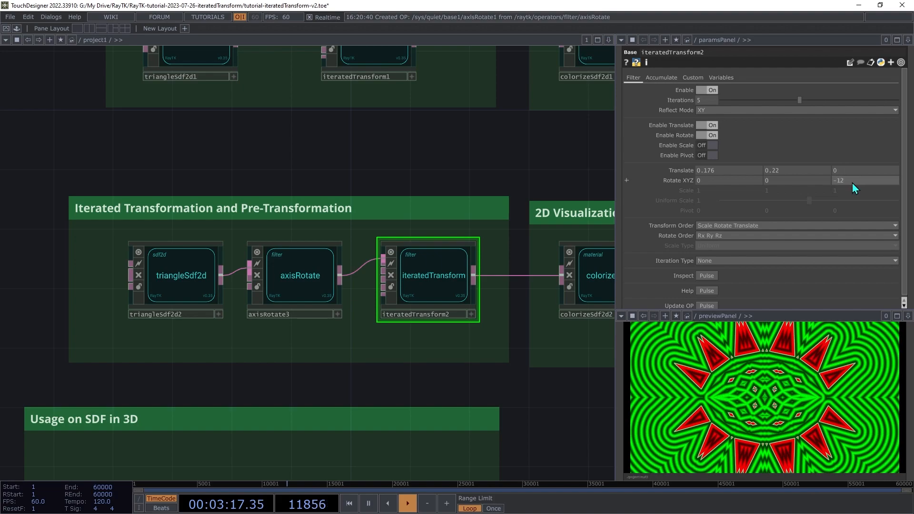
# Set axisRotate3's rotation about Z to 44.3 and compare its parameters with iteratedTransform2's.
pyautogui.click(307, 262)
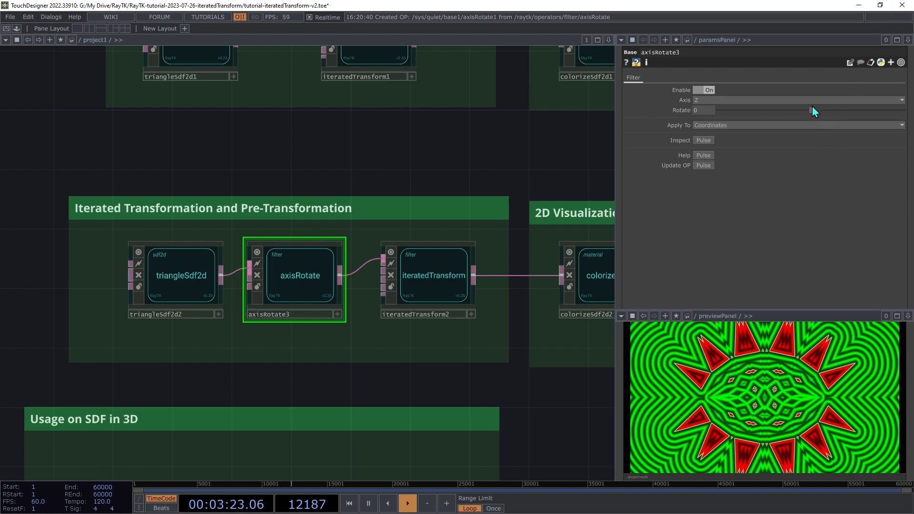
pyautogui.moveTo(810, 111); pyautogui.dragTo(806, 163)
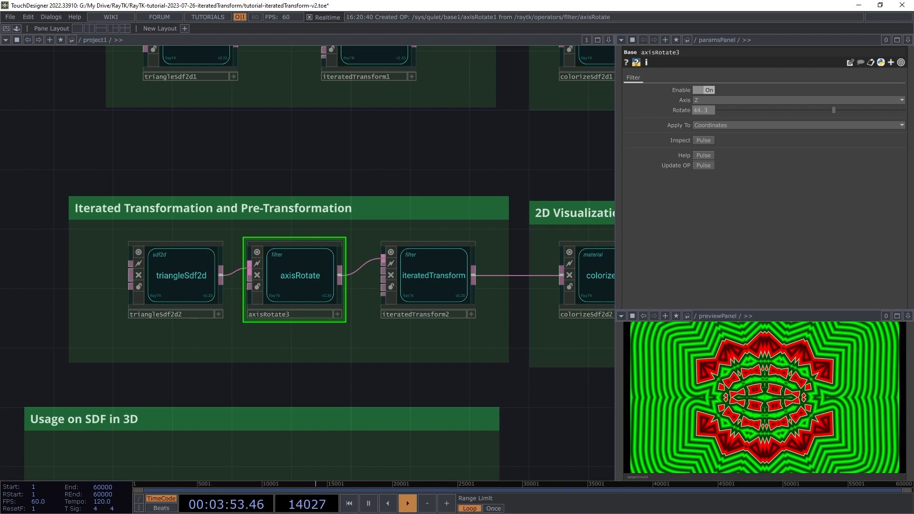
pyautogui.click(427, 267)
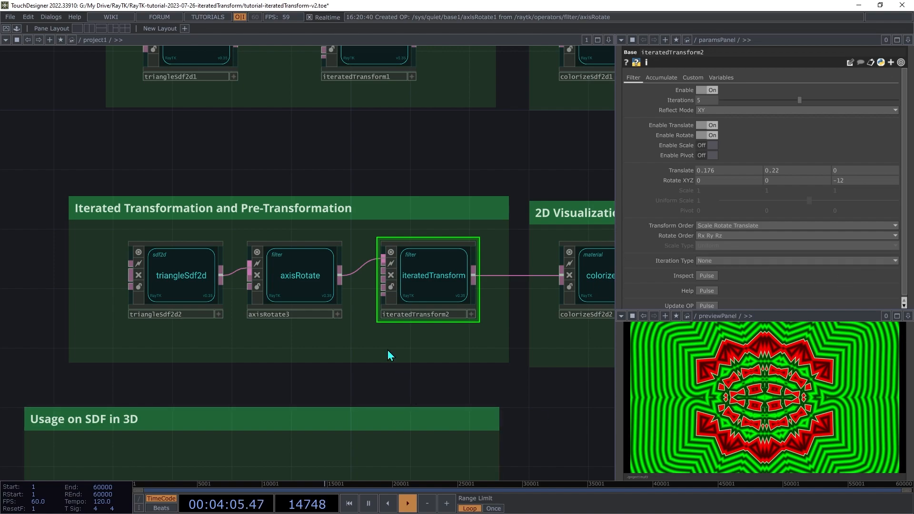
pyautogui.click(279, 286)
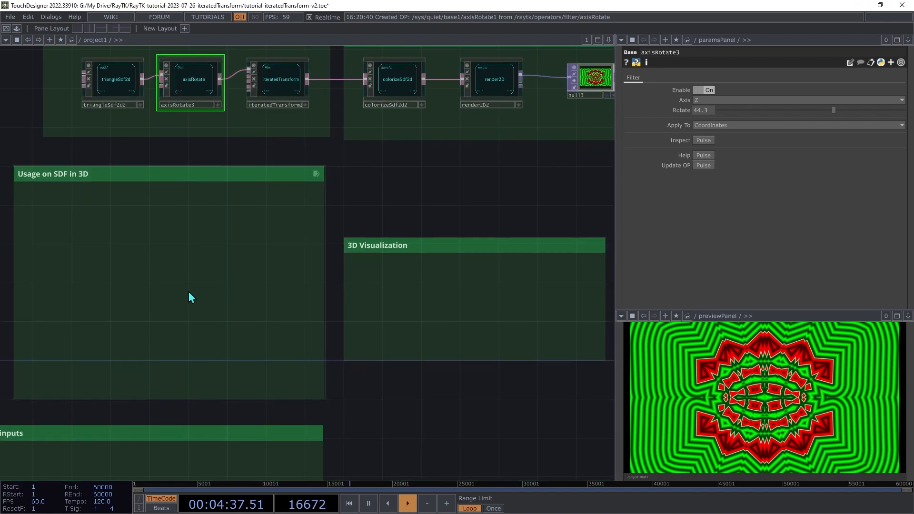
# Add a raymarchRender3D operator in the 3D Visualization box and append a null to its output.
pyautogui.hotkey('ctrl', 'b')
pyautogui.write('raym')
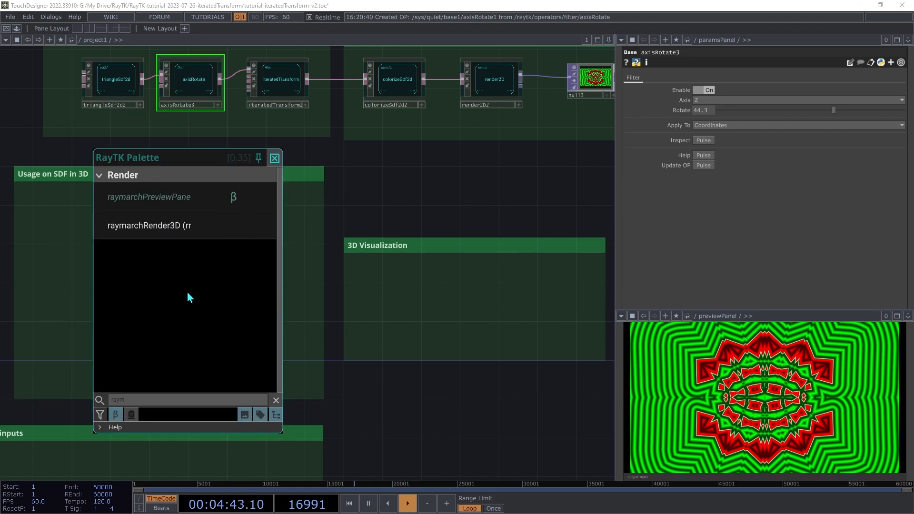
pyautogui.click(163, 231)
pyautogui.click(460, 292)
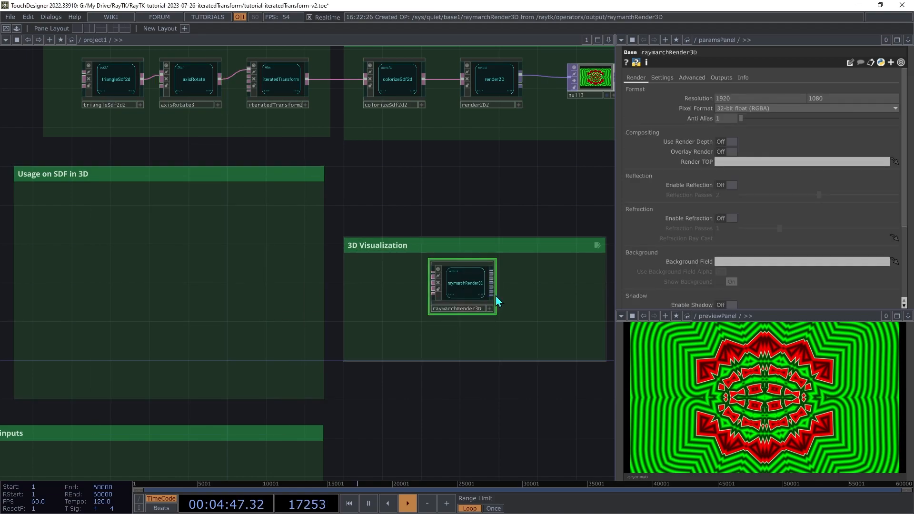
pyautogui.rightClick(542, 284)
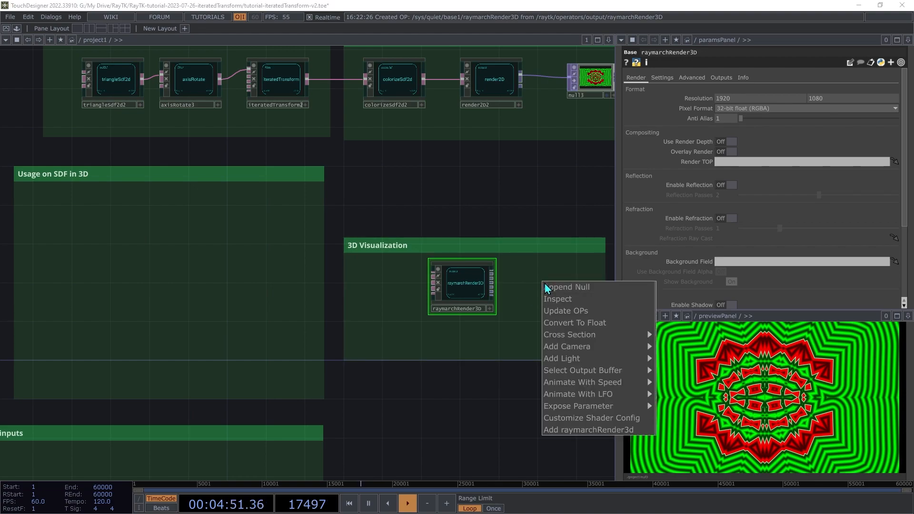
pyautogui.click(563, 287)
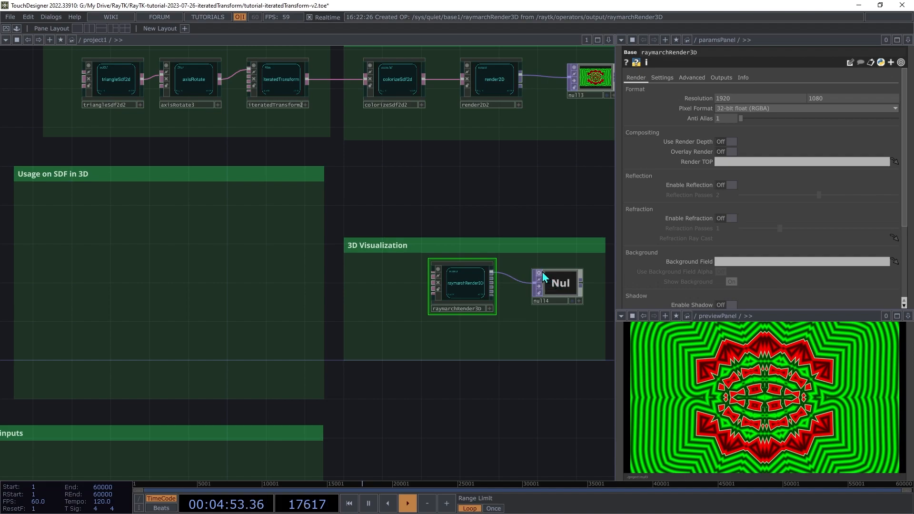
# Show null4 in the preview and add a Look At Camera to raymarchRender3D, placed inside the 3D Visualization box.
pyautogui.click(541, 276)
pyautogui.moveTo(561, 292); pyautogui.dragTo(689, 379)
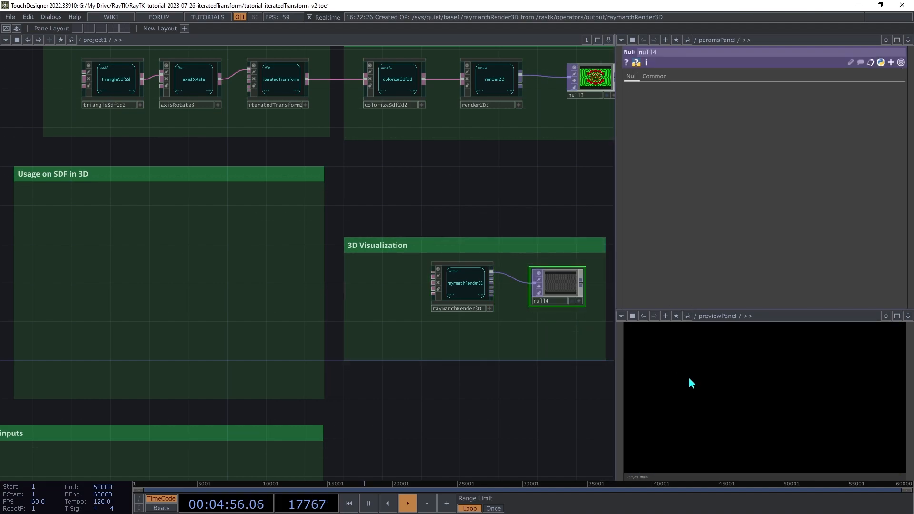
pyautogui.click(469, 286)
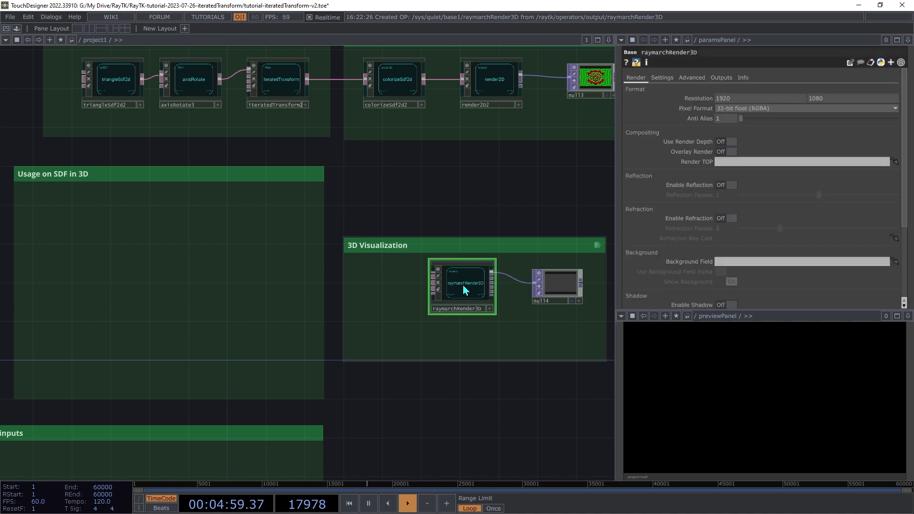
pyautogui.rightClick(332, 330)
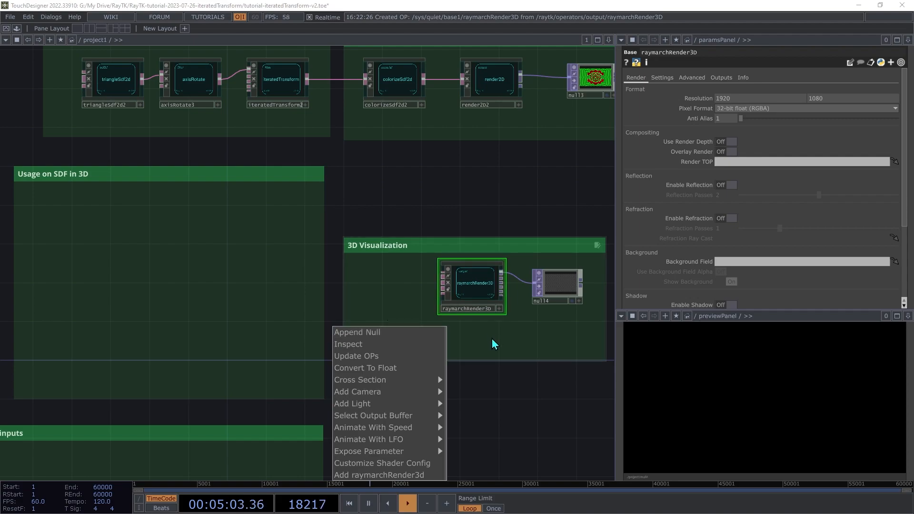
pyautogui.moveTo(389, 393)
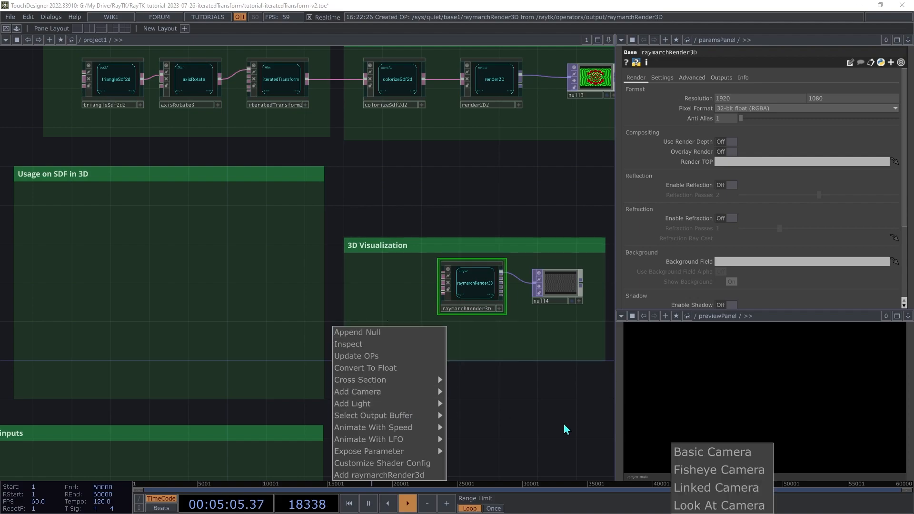
pyautogui.click(711, 505)
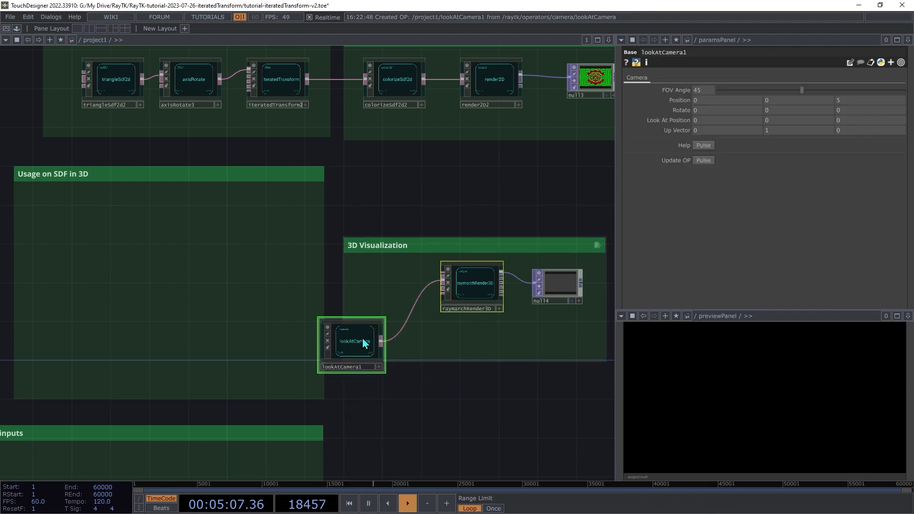
pyautogui.moveTo(363, 347); pyautogui.dragTo(390, 319)
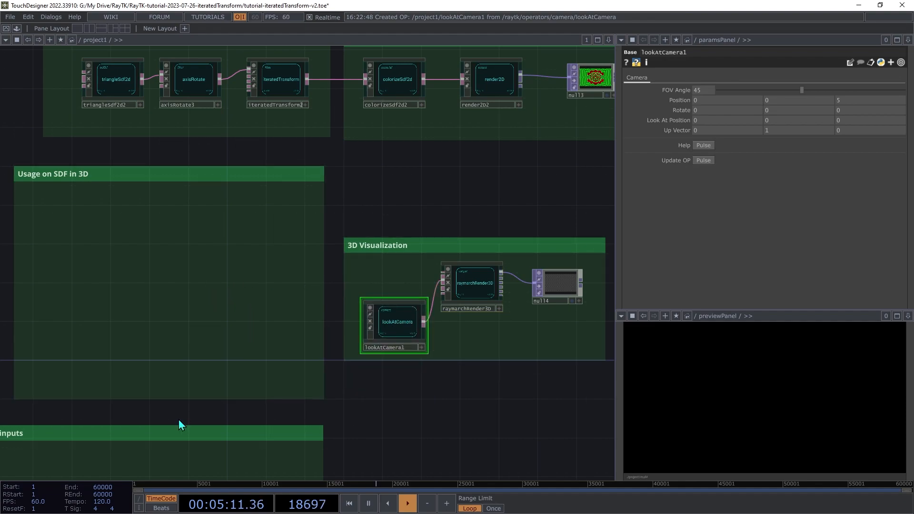
# Set lookAtCamera1's Z position to 8 and its FOV Angle to 60.
pyautogui.click(867, 100)
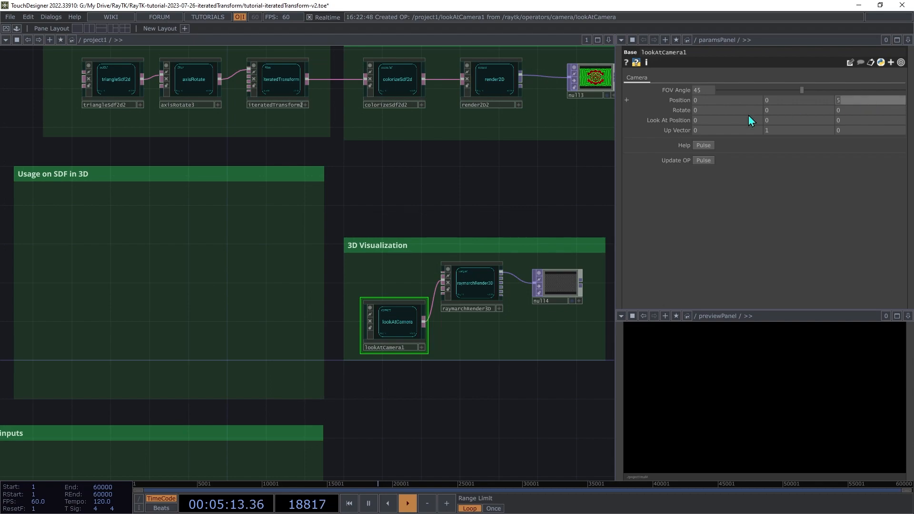
pyautogui.write('8')
pyautogui.press('Tab')
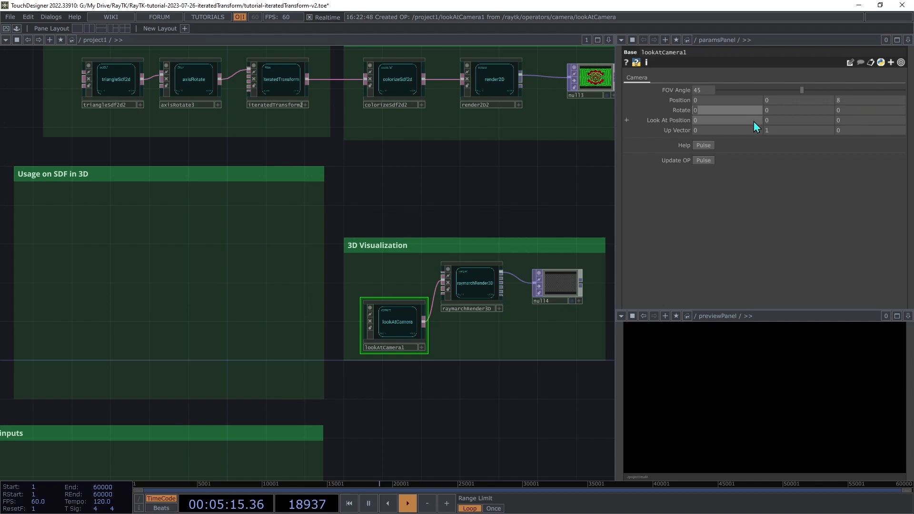
pyautogui.click(707, 90)
pyautogui.write('6')
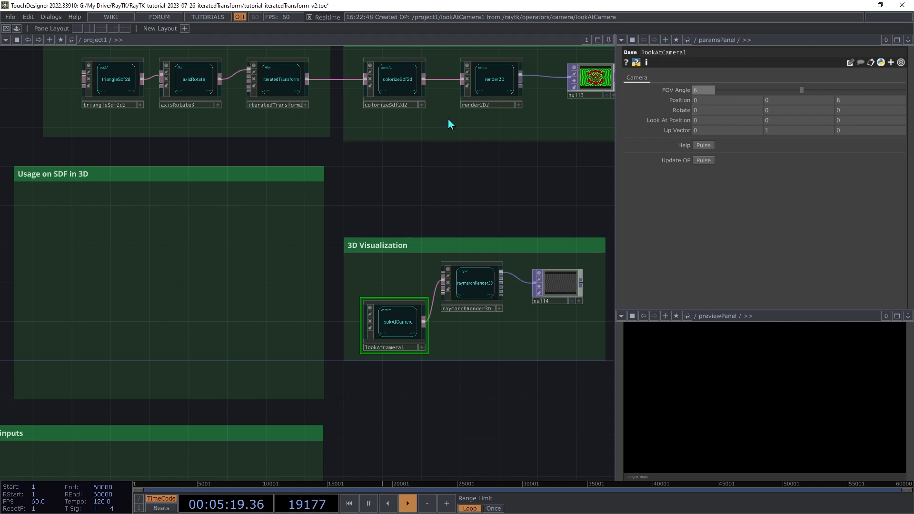
pyautogui.write('0')
pyautogui.press('Tab')
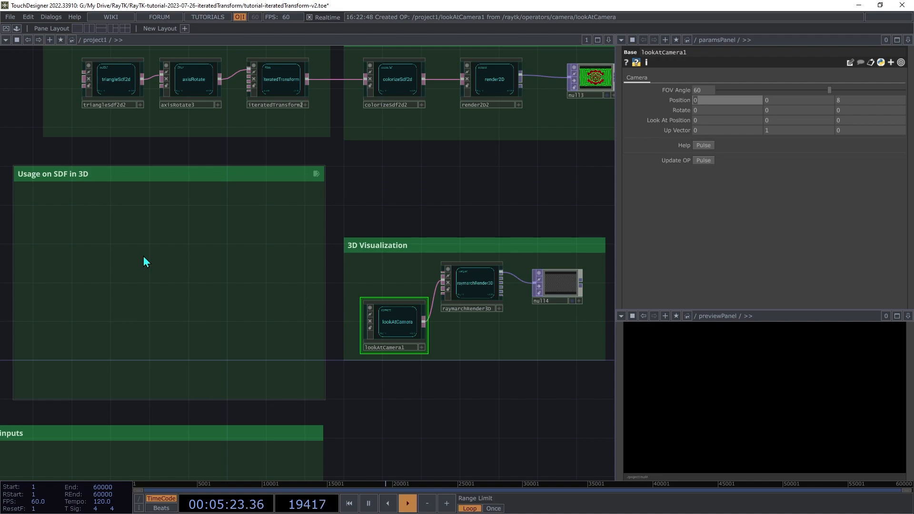
# Add a RayTK boxFrameSdf in the Usage on SDF in 3D box and connect it to raymarchRender3D's first input.
pyautogui.click(160, 276)
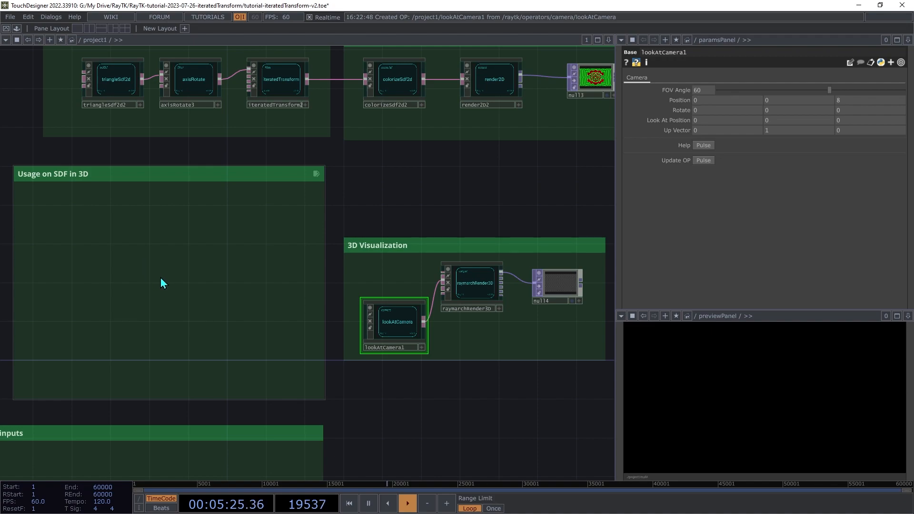
pyautogui.hotkey('alt', 'r')
pyautogui.write('boxf')
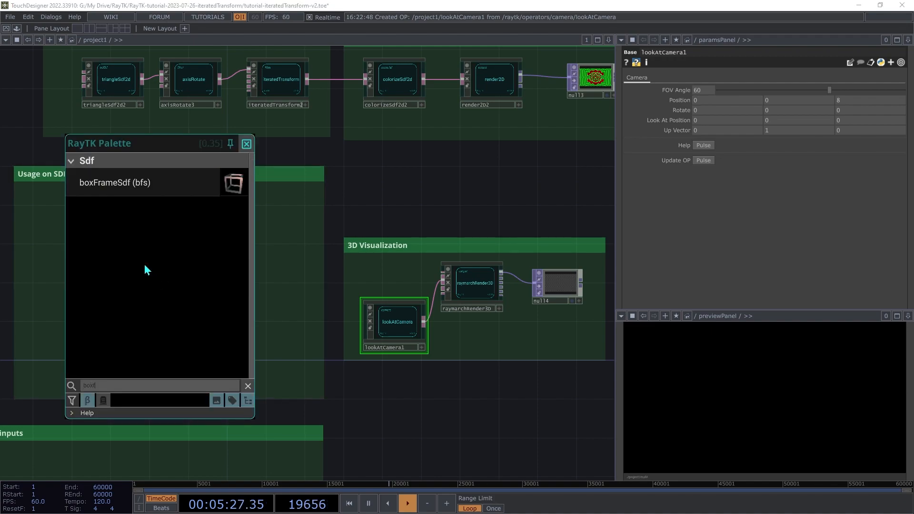
pyautogui.click(126, 190)
pyautogui.click(210, 281)
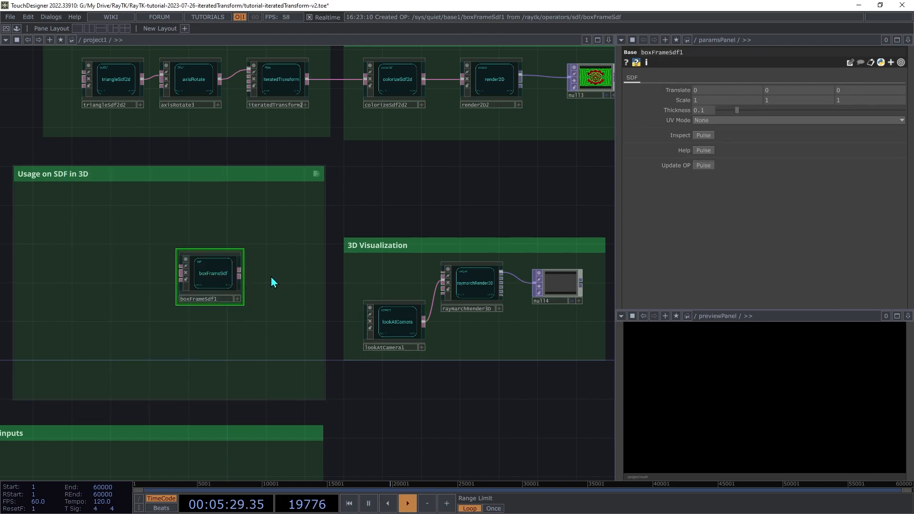
pyautogui.moveTo(239, 272); pyautogui.dragTo(435, 272)
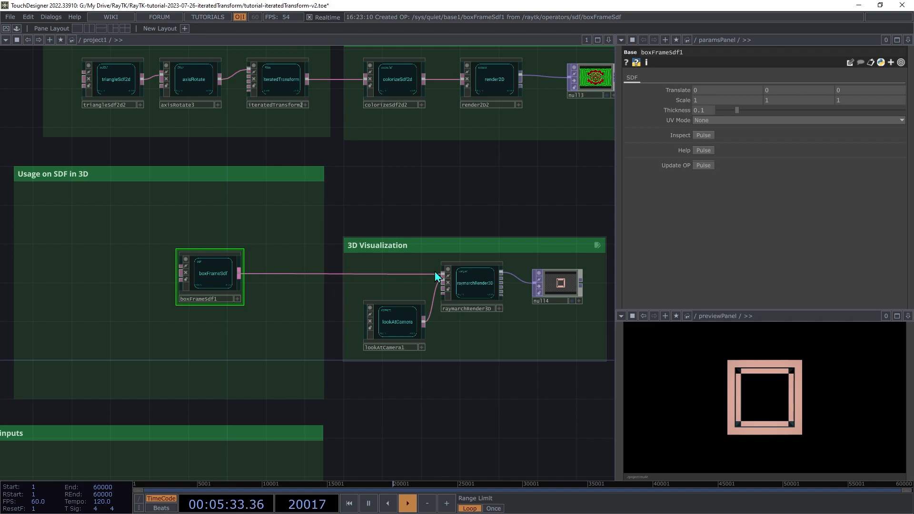
# Set lookAtCamera1's position to 1 in X and 2 in Y.
pyautogui.click(390, 331)
pyautogui.moveTo(787, 101); pyautogui.dragTo(747, 82, button='middle')
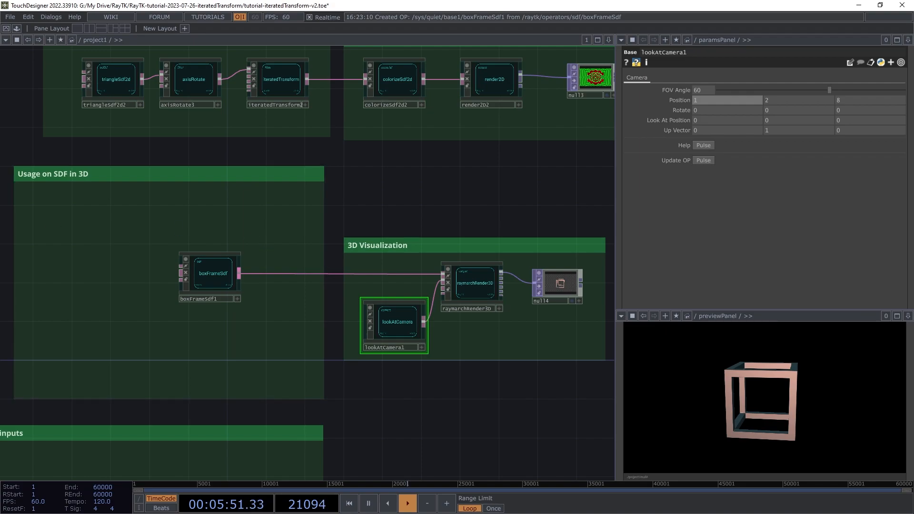
# Make room after boxFrameSdf1 and insert a RayTK iteratedTransform operator between it and raymarchRender3D.
pyautogui.scroll(3, 96, 433)
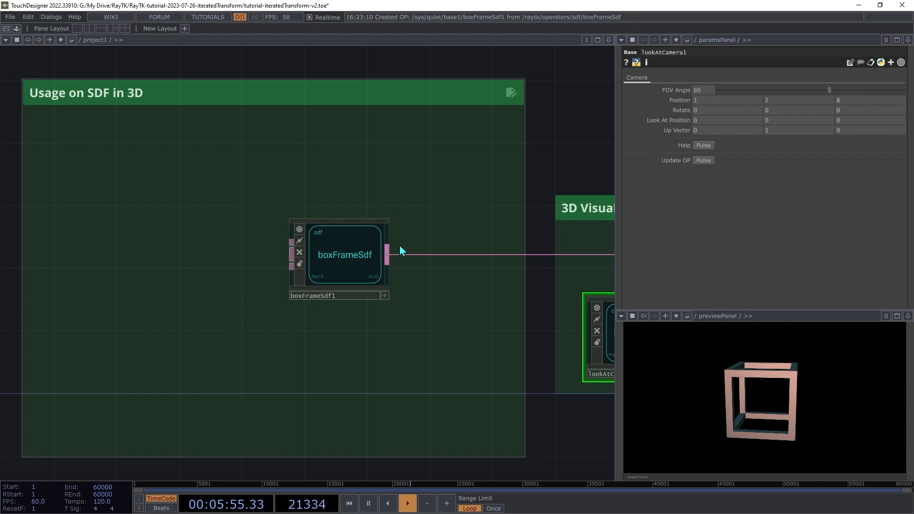
pyautogui.moveTo(336, 276); pyautogui.dragTo(107, 263)
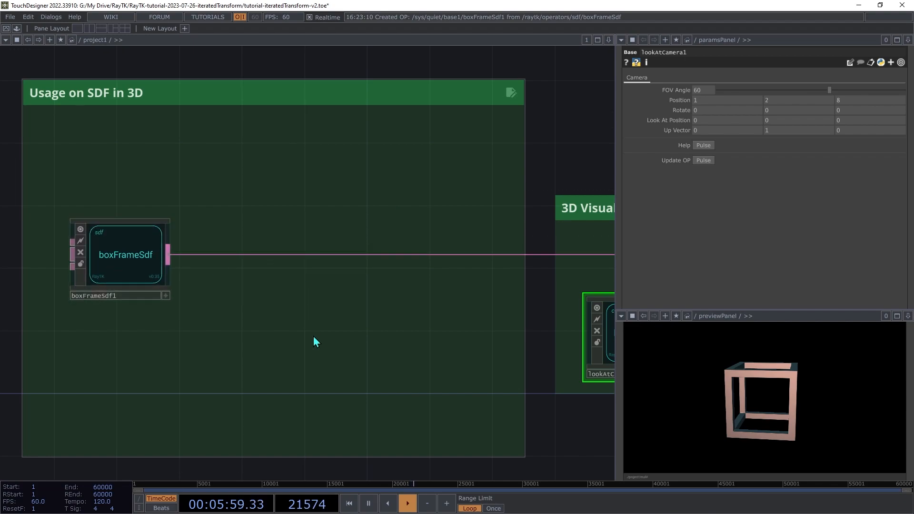
pyautogui.hotkey('alt', 'r')
pyautogui.write('iter')
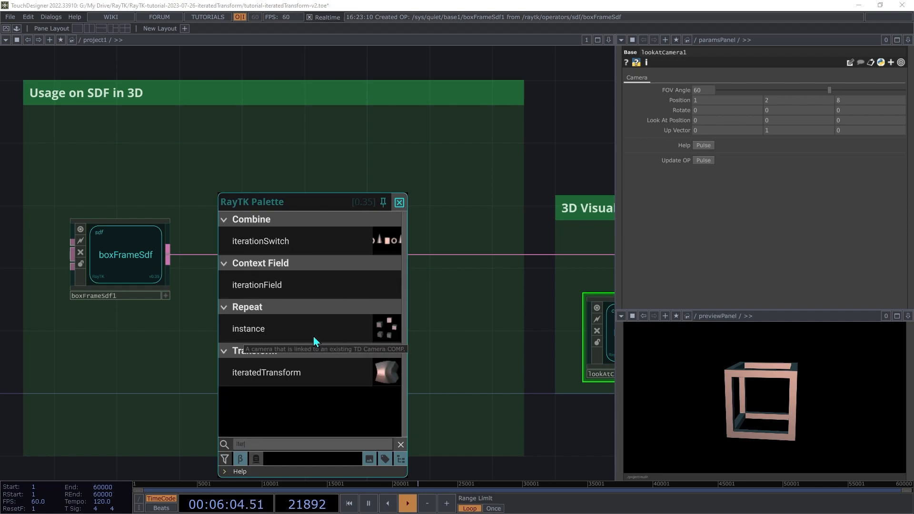
pyautogui.click(249, 373)
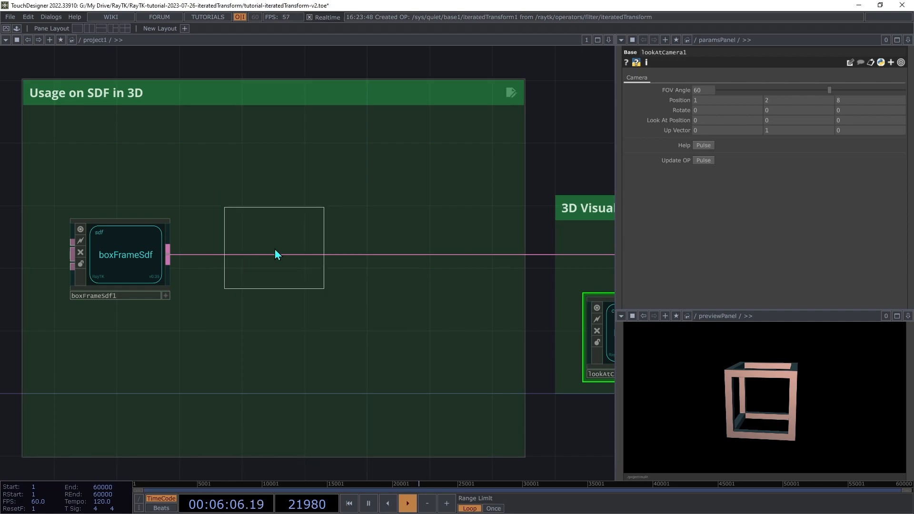
pyautogui.click(305, 259)
pyautogui.moveTo(261, 239); pyautogui.dragTo(168, 255)
pyautogui.moveTo(356, 257); pyautogui.dragTo(410, 260)
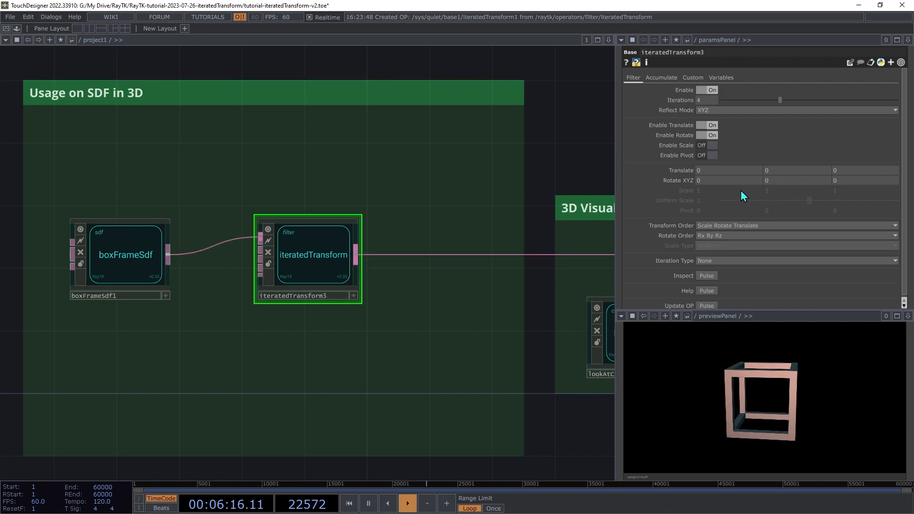
# Set iteratedTransform3's translate to 0.5 in X and -0.2 in Y, and its rotation to 22, -10, 17.
pyautogui.moveTo(847, 179); pyautogui.dragTo(861, 179)
pyautogui.moveTo(746, 185)
pyautogui.mouseDown()
pyautogui.moveTo(743, 167)
pyautogui.moveTo(776, 167)
pyautogui.moveTo(737, 177)
pyautogui.mouseUp()
pyautogui.moveTo(735, 177); pyautogui.dragTo(769, 168, button='middle')
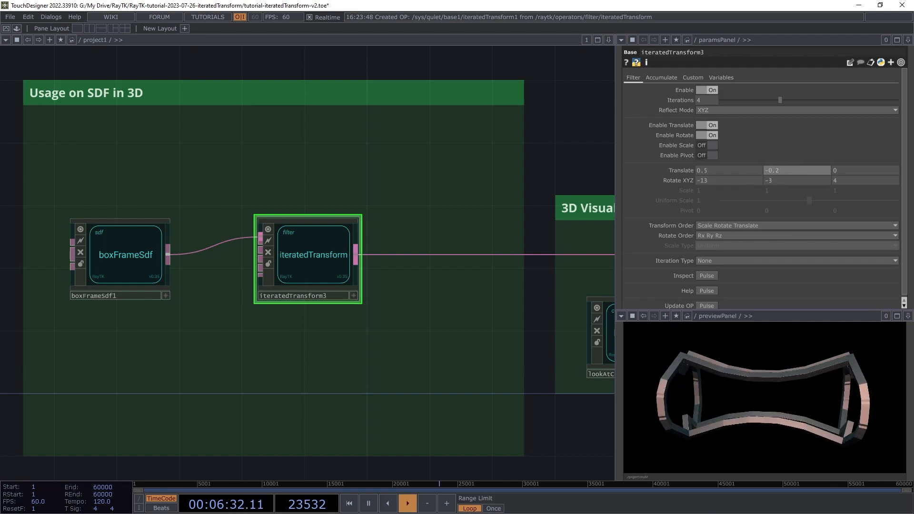
pyautogui.moveTo(846, 182); pyautogui.dragTo(895, 169, button='middle')
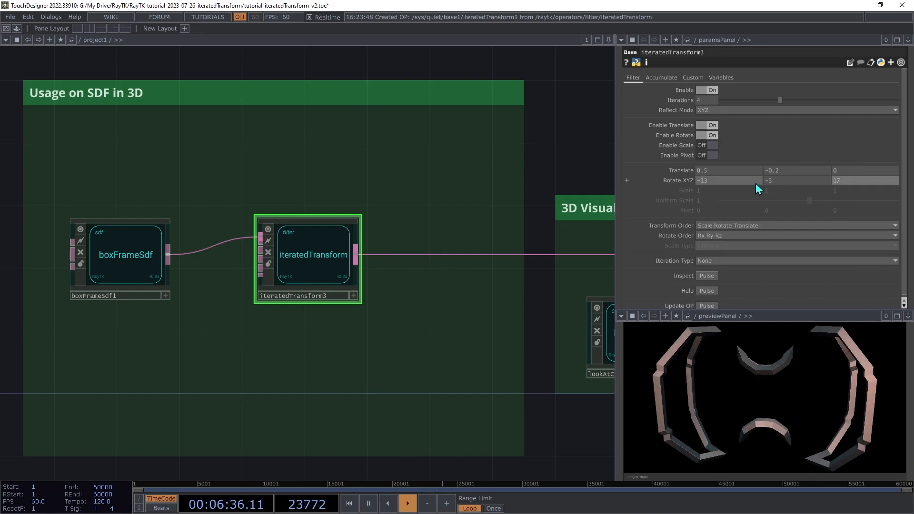
pyautogui.moveTo(792, 181); pyautogui.dragTo(728, 167, button='middle')
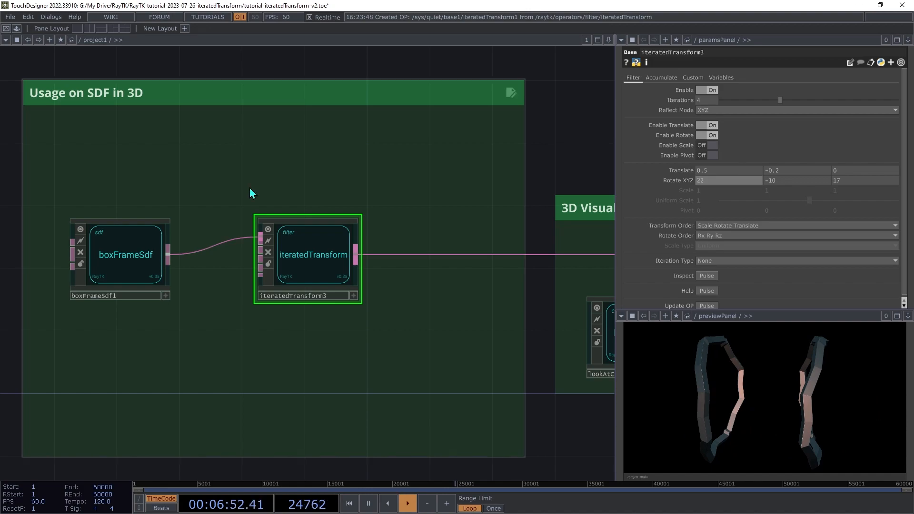
# Set iteratedTransform3's Z rotation to 55 while trying uniform scales of 1.014 and about 0.97, and switch scaling back off.
pyautogui.click(709, 145)
pyautogui.moveTo(808, 204)
pyautogui.mouseDown()
pyautogui.moveTo(799, 207)
pyautogui.moveTo(828, 204)
pyautogui.moveTo(810, 212)
pyautogui.mouseUp()
pyautogui.moveTo(855, 180)
pyautogui.mouseDown(button='middle')
pyautogui.moveTo(883, 174)
pyautogui.moveTo(871, 174)
pyautogui.mouseUp(button='middle')
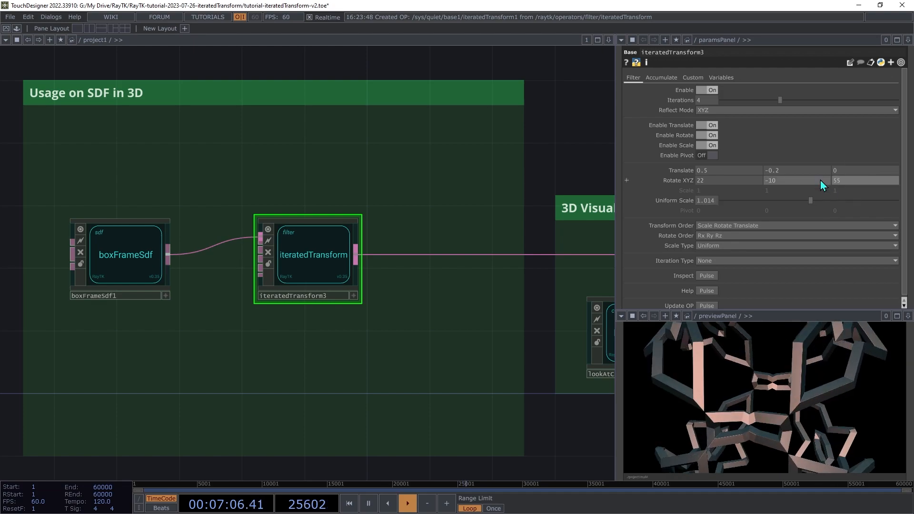
pyautogui.moveTo(811, 202); pyautogui.dragTo(807, 221)
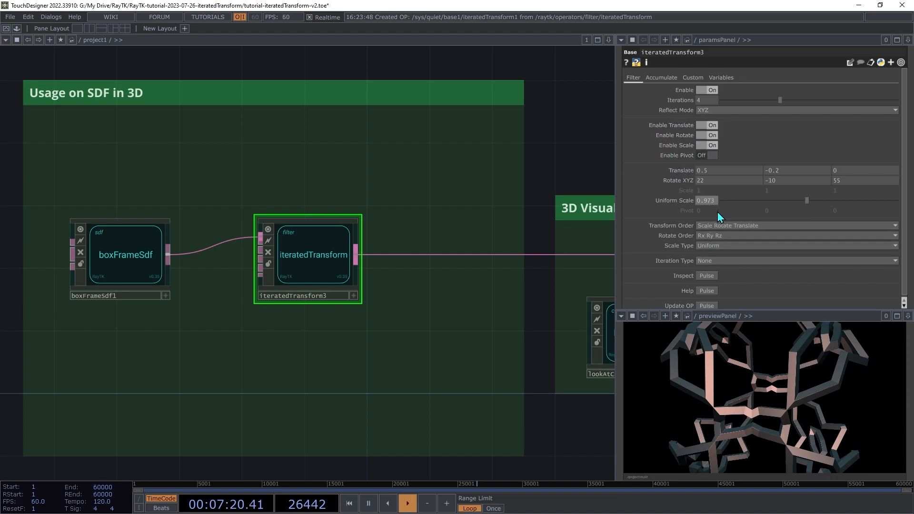
pyautogui.click(712, 146)
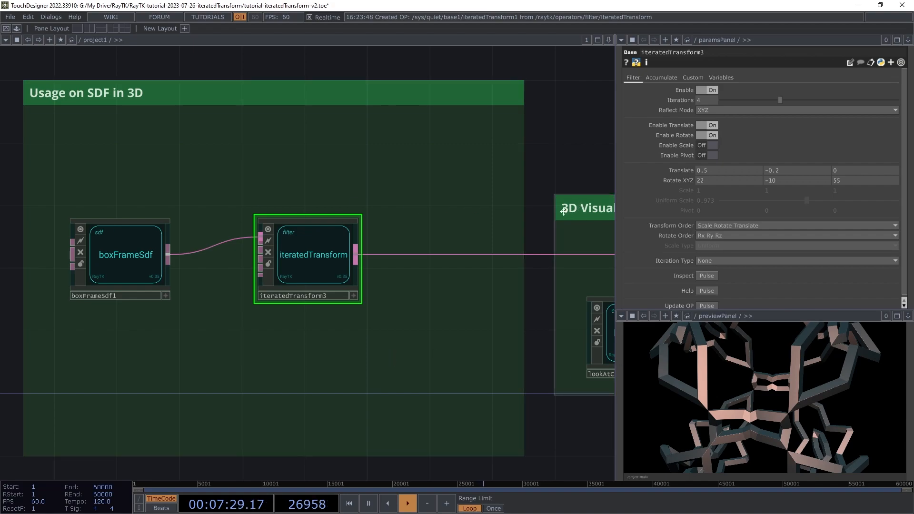
# Set iteratedTransform3's Reflect Mode to XY and its Y rotation to 7.
pyautogui.click(710, 112)
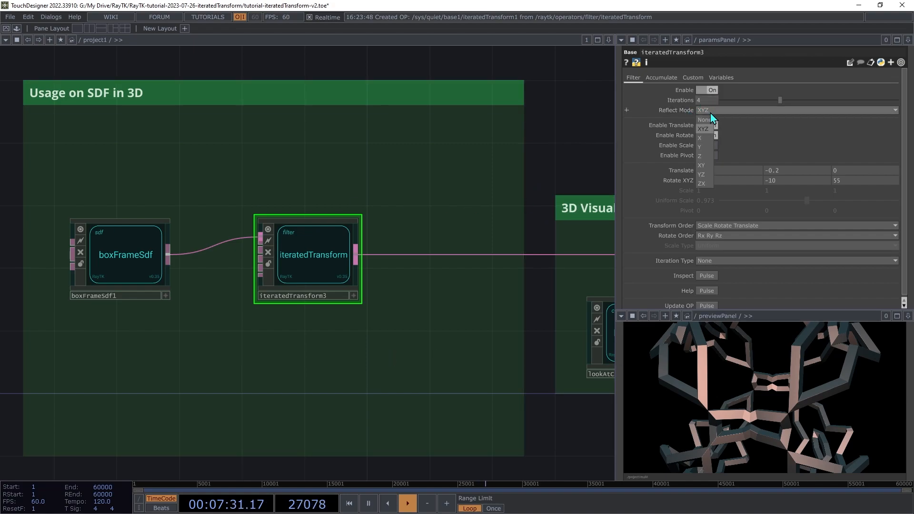
pyautogui.click(708, 166)
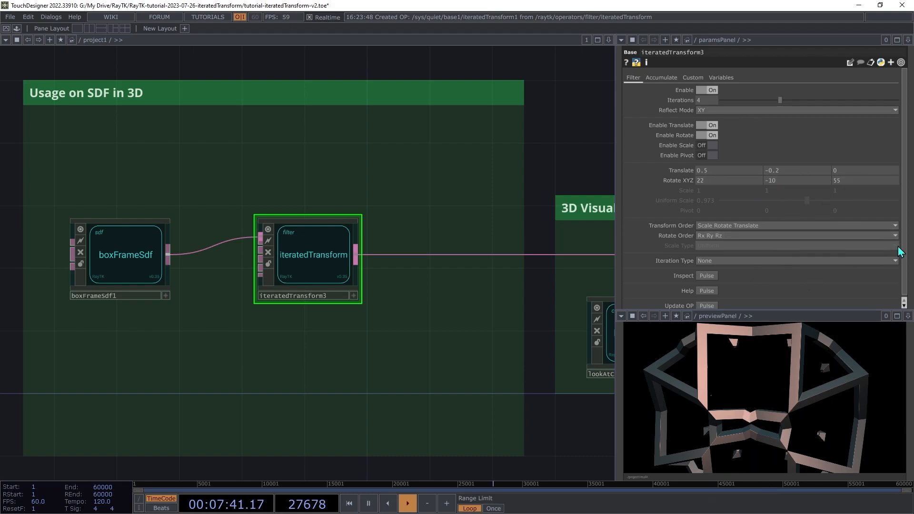
pyautogui.moveTo(783, 181); pyautogui.dragTo(784, 168)
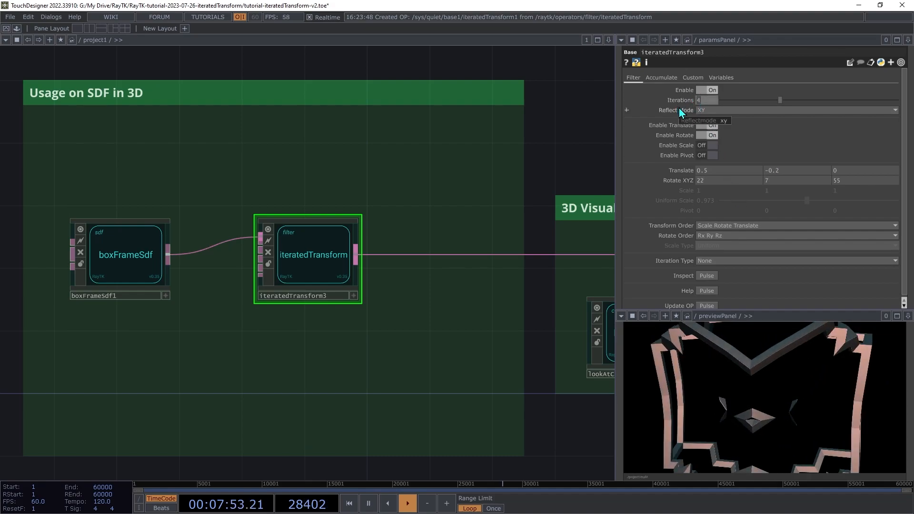
# Set iteratedTransform3 to 10 iterations and its translate to 0.1 in X and -0.4 in Y.
pyautogui.press('Tab')
pyautogui.moveTo(785, 177); pyautogui.dragTo(787, 178)
pyautogui.moveTo(745, 177); pyautogui.dragTo(721, 177, button='middle')
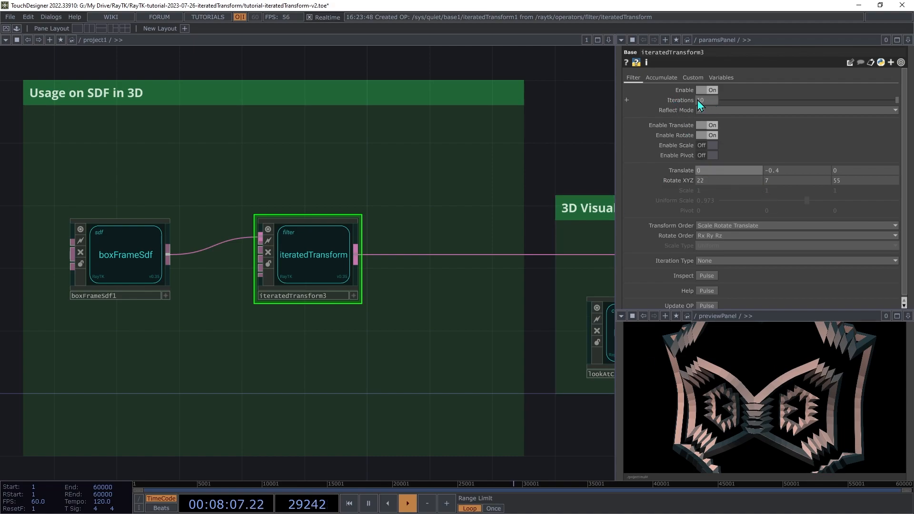
pyautogui.moveTo(713, 170); pyautogui.dragTo(715, 175)
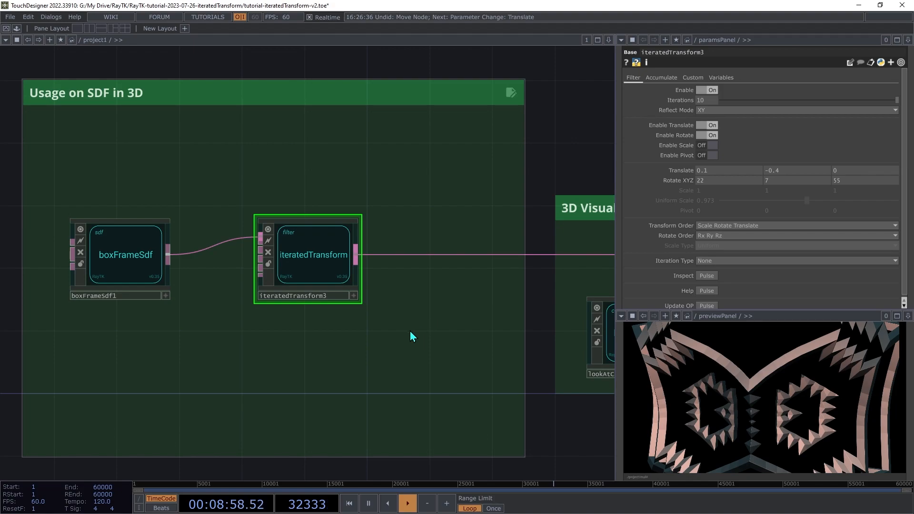
# Spread the nodes apart, add a RayTK octahedronSdf below boxFrameSdf1, and connect it to iteratedTransform3's first input instead of the box frame.
pyautogui.moveTo(308, 254); pyautogui.dragTo(417, 255)
pyautogui.moveTo(98, 257); pyautogui.dragTo(98, 163)
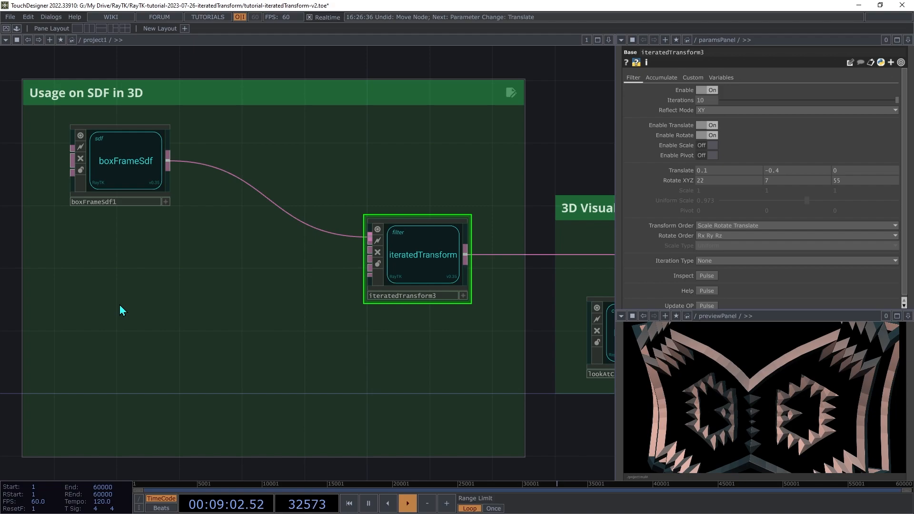
pyautogui.hotkey('alt', 'r')
pyautogui.write('oct')
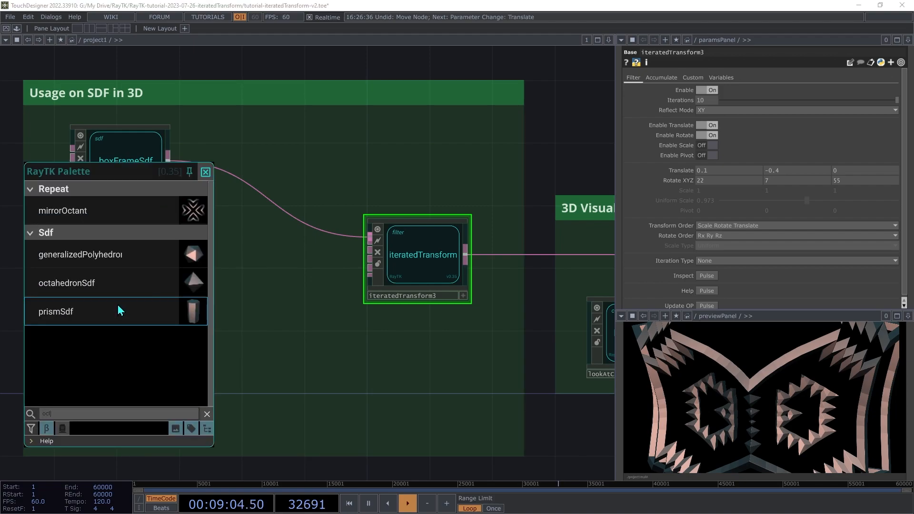
pyautogui.click(105, 287)
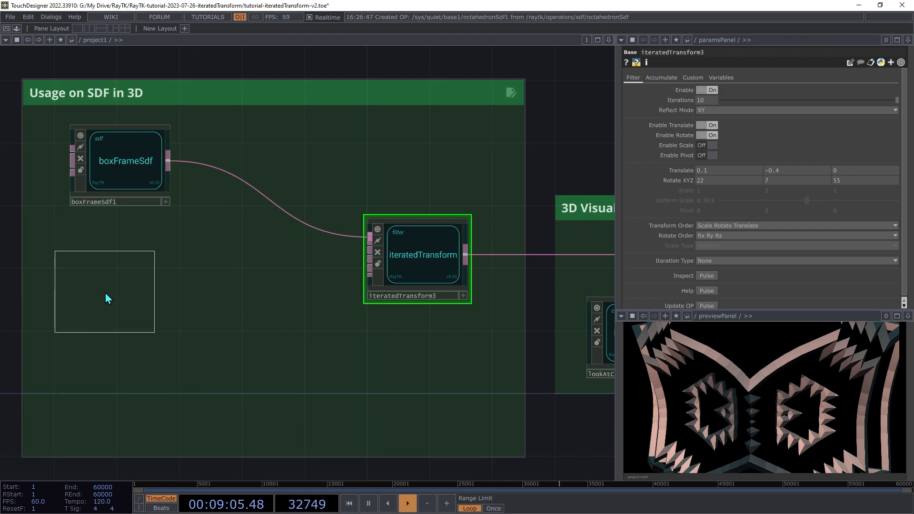
pyautogui.click(123, 276)
pyautogui.moveTo(168, 278); pyautogui.dragTo(369, 218)
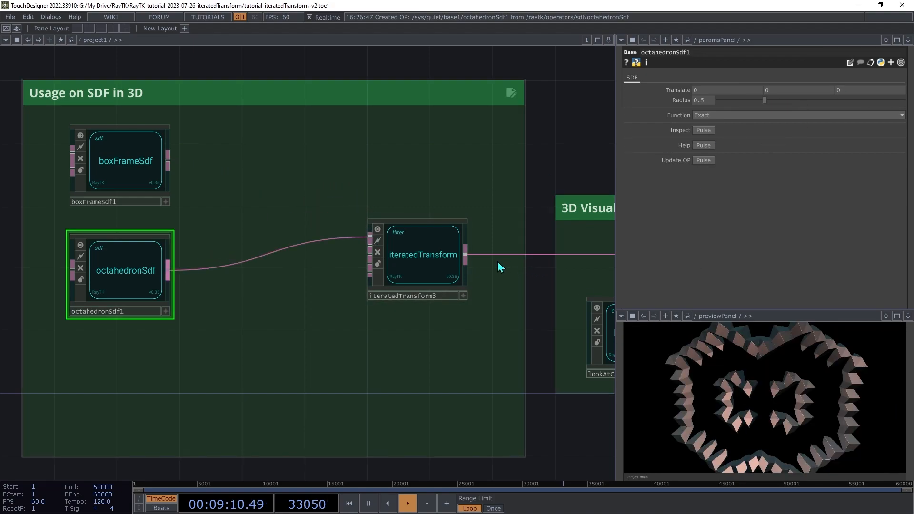
# Set octahedronSdf1's Radius to about 1.318.
pyautogui.click(428, 258)
pyautogui.click(149, 275)
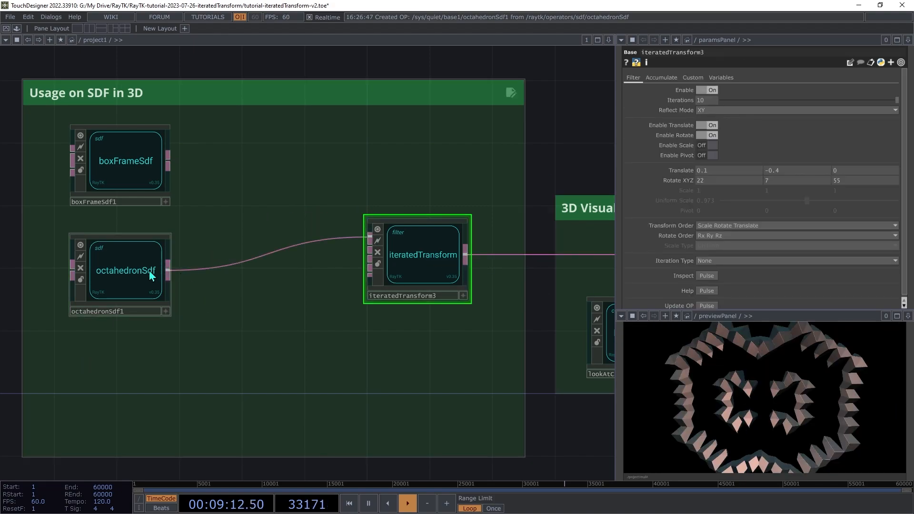
pyautogui.moveTo(770, 100); pyautogui.dragTo(842, 103)
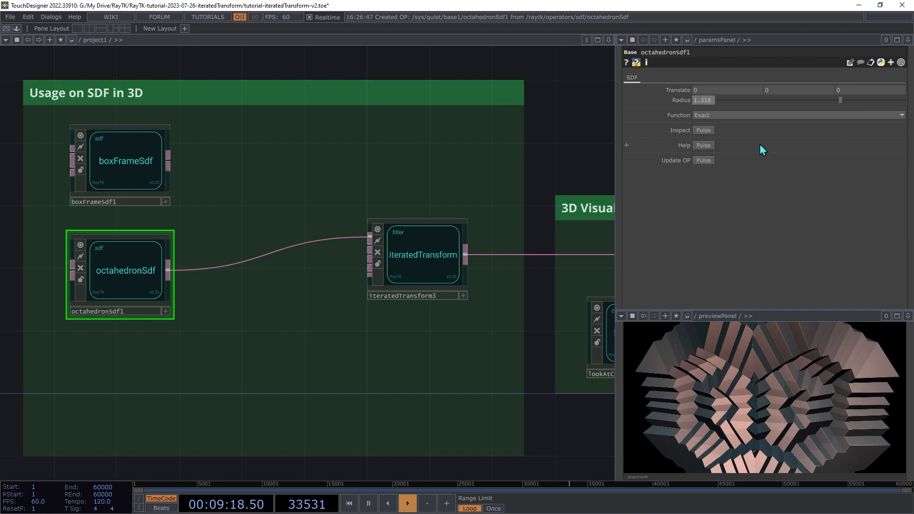
# Set iteratedTransform3's Y translate to -0.2 and its rotation to -3 in X and 5 in Y.
pyautogui.click(433, 250)
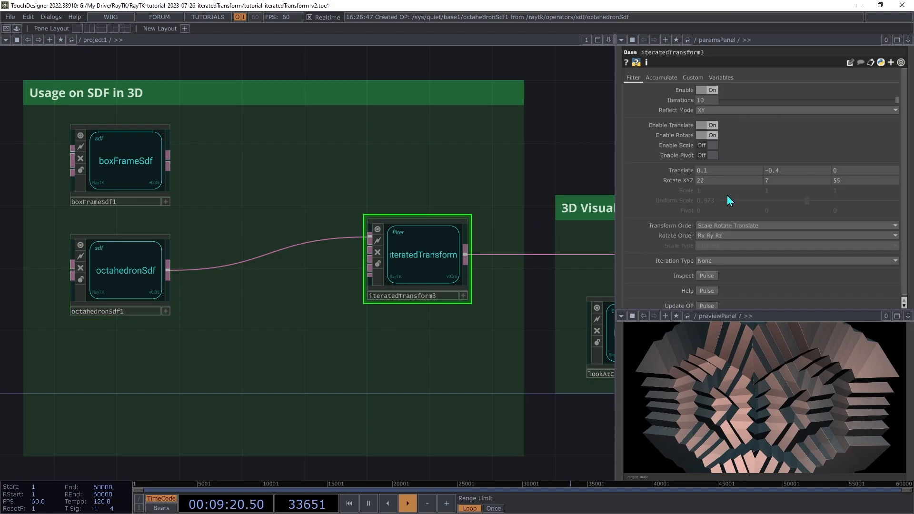
pyautogui.moveTo(787, 170); pyautogui.dragTo(755, 198, button='middle')
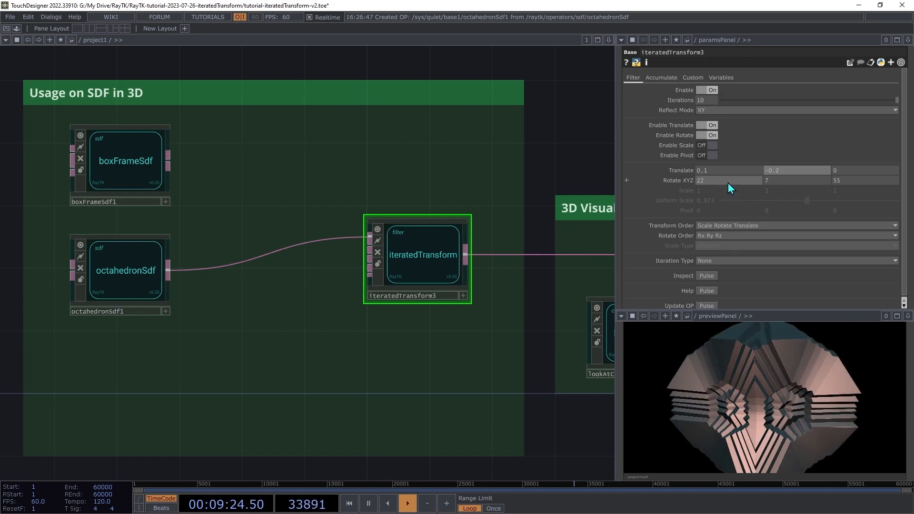
pyautogui.moveTo(710, 175)
pyautogui.mouseDown(button='middle')
pyautogui.moveTo(710, 154)
pyautogui.moveTo(716, 177)
pyautogui.moveTo(718, 167)
pyautogui.mouseUp(button='middle')
pyautogui.moveTo(789, 180)
pyautogui.mouseDown(button='middle')
pyautogui.moveTo(790, 167)
pyautogui.moveTo(784, 170)
pyautogui.mouseUp(button='middle')
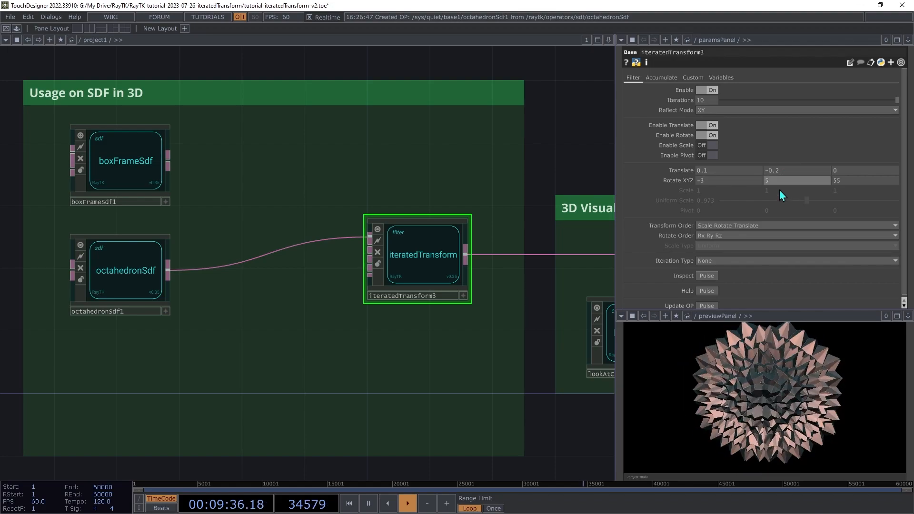
# Set iteratedTransform3's Reflect Mode to XYZ and its rotation to 2 in Y and 43 in Z.
pyautogui.click(726, 110)
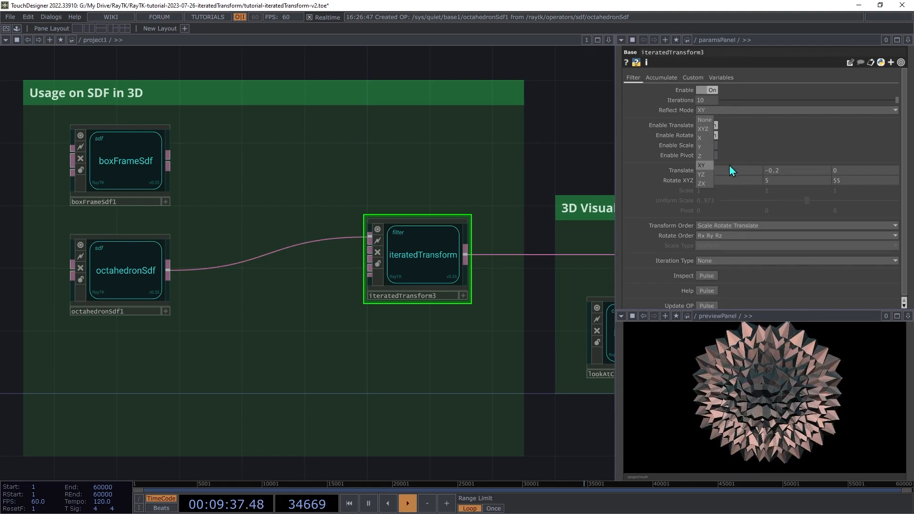
pyautogui.click(703, 128)
pyautogui.moveTo(796, 180); pyautogui.dragTo(816, 194, button='middle')
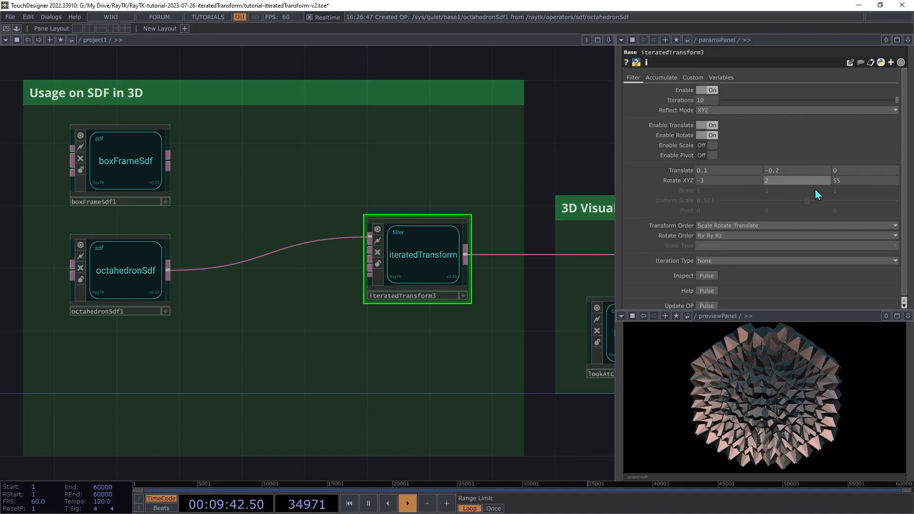
pyautogui.moveTo(866, 181); pyautogui.dragTo(859, 168, button='middle')
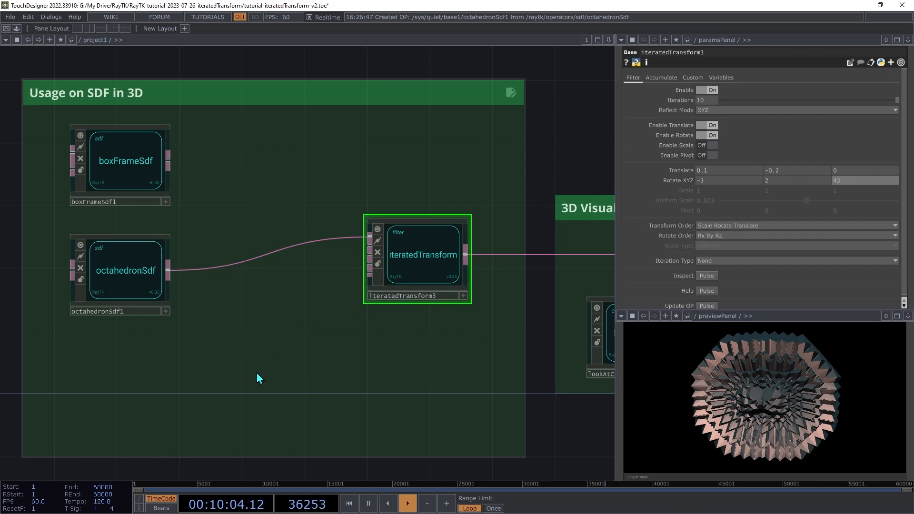
# Add a RayTK axisRotate filter and wire it between octahedronSdf1 and iteratedTransform3's first input.
pyautogui.hotkey('alt', 'r')
pyautogui.write('axis')
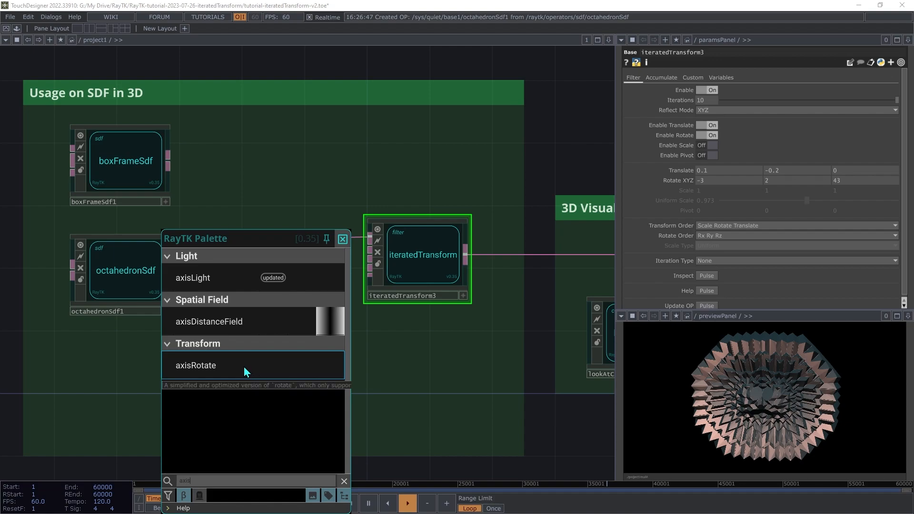
pyautogui.click(248, 370)
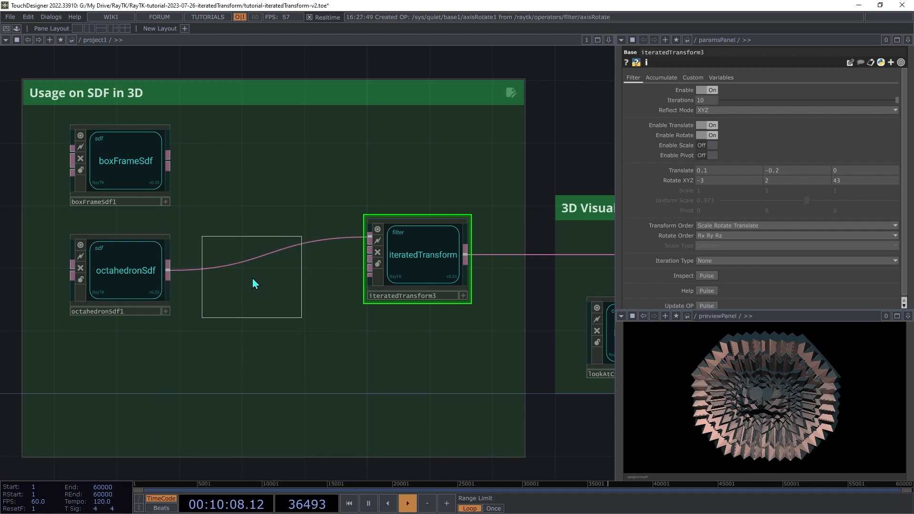
pyautogui.click(272, 279)
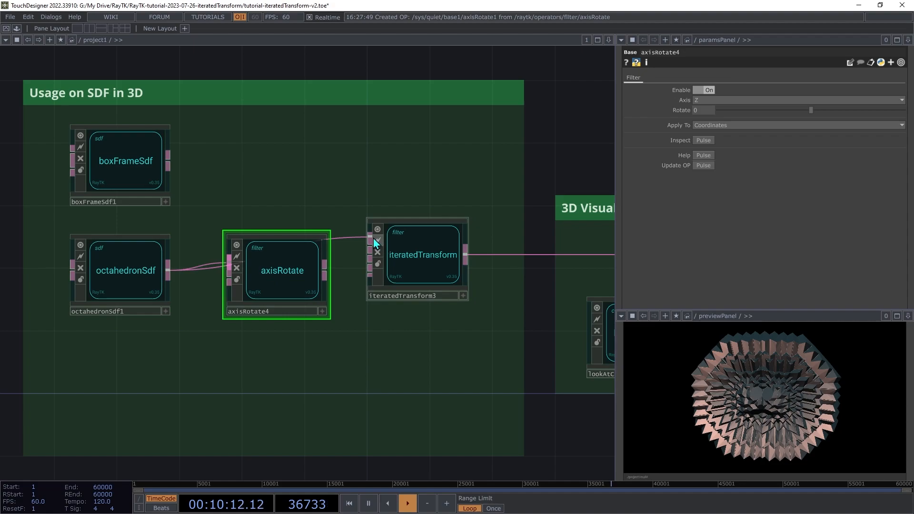
pyautogui.moveTo(370, 242); pyautogui.dragTo(324, 274)
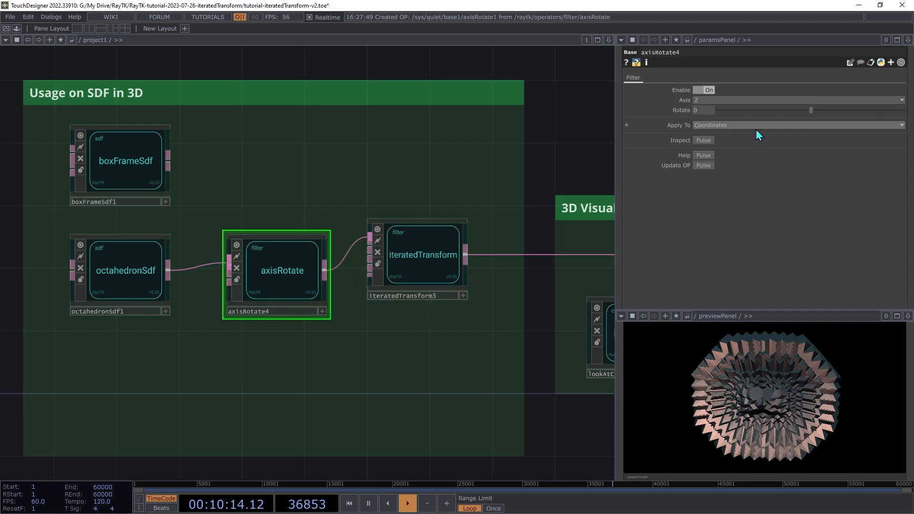
# Try axisRotate4's Rotate at about -30.1 and with 5*absTime.seconds, and settle on the expression 30*absTime.seconds.
pyautogui.moveTo(810, 110); pyautogui.dragTo(796, 124)
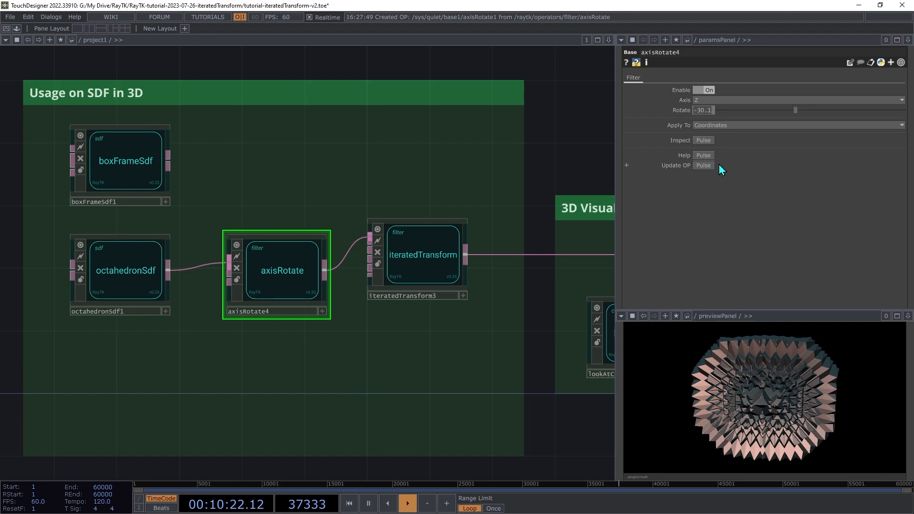
pyautogui.write('5*absTime.seconds')
pyautogui.press('Return')
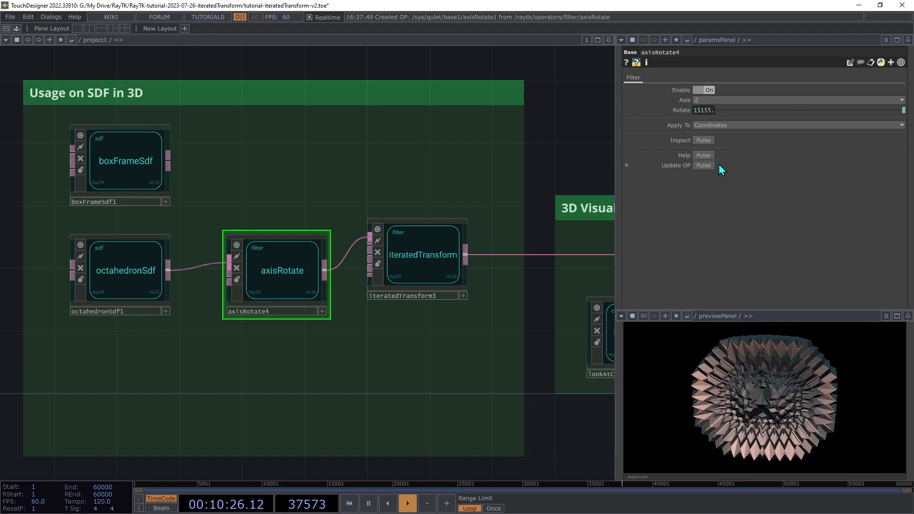
pyautogui.click(680, 111)
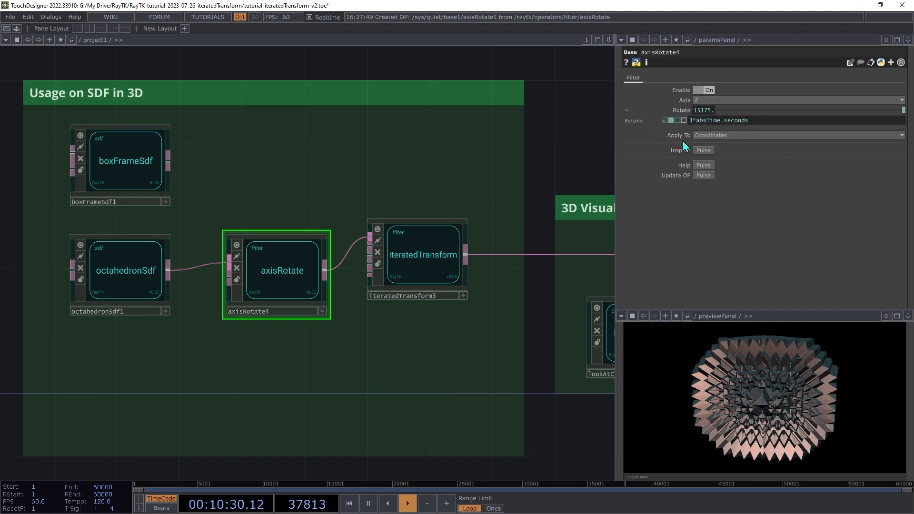
pyautogui.write('0')
pyautogui.press('Return')
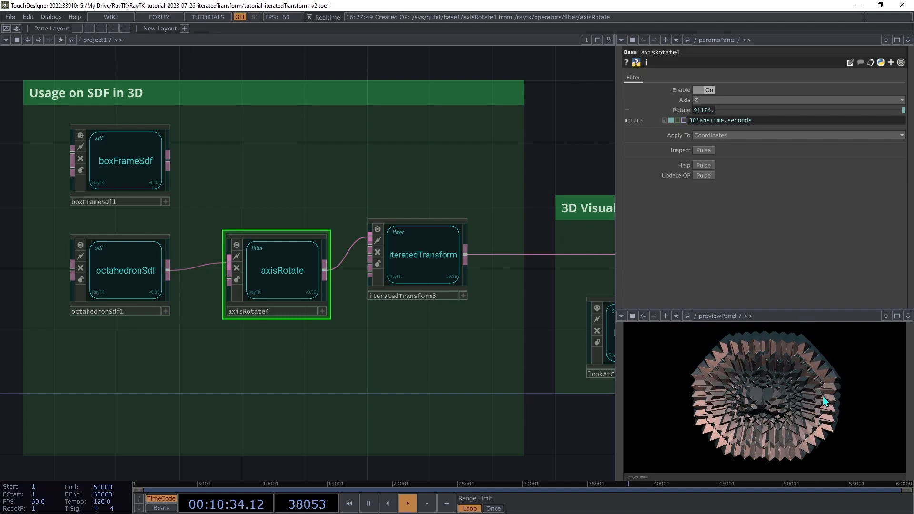
# Set iteratedTransform3's Z rotation to 30 and its Y rotation to -14.
pyautogui.click(407, 256)
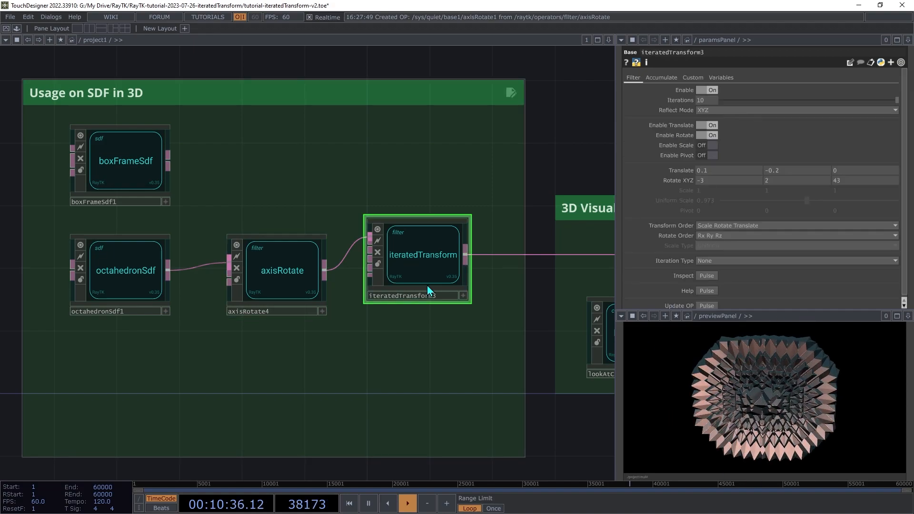
pyautogui.moveTo(867, 189); pyautogui.dragTo(844, 189, button='middle')
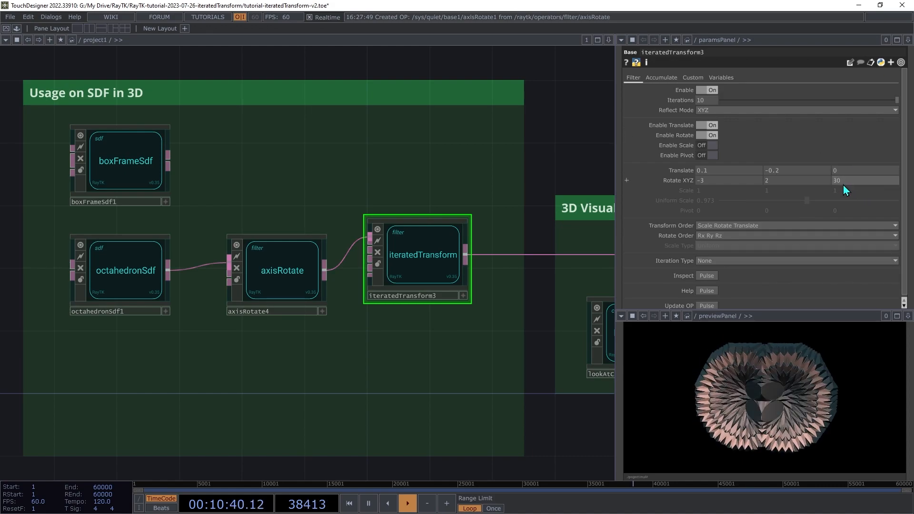
pyautogui.moveTo(777, 184); pyautogui.dragTo(774, 167, button='middle')
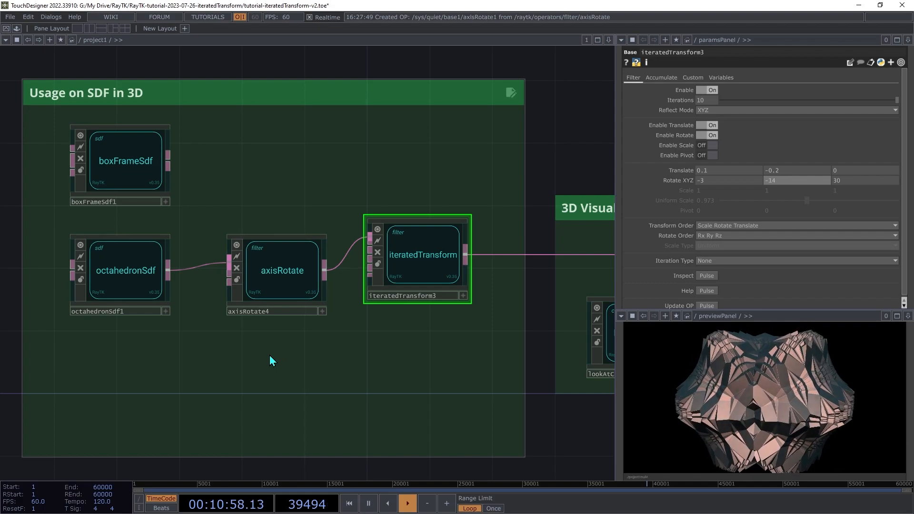
# Connect a new RayTK polyhedronSdf, placed below octahedronSdf1, to axisRotate4 instead of the octahedron, and switch axisRotate4 off.
pyautogui.hotkey('alt', 'r')
pyautogui.write('polyh')
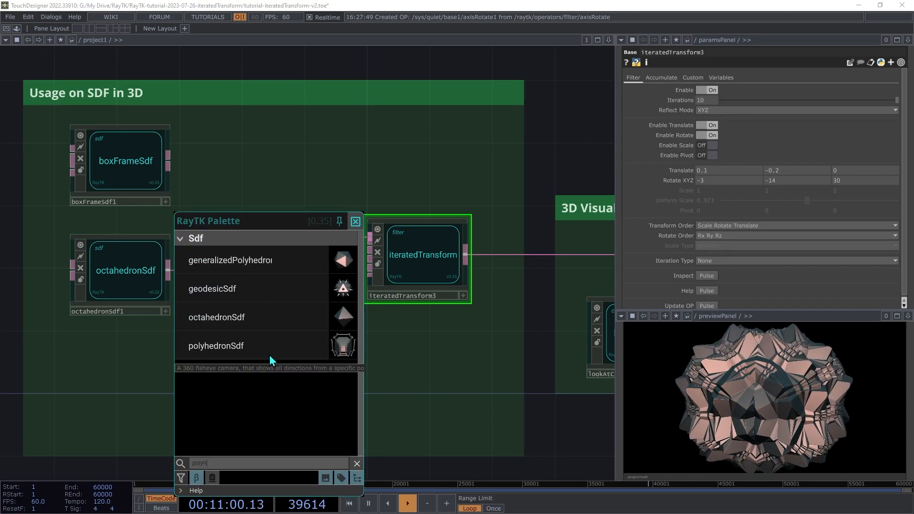
pyautogui.click(244, 347)
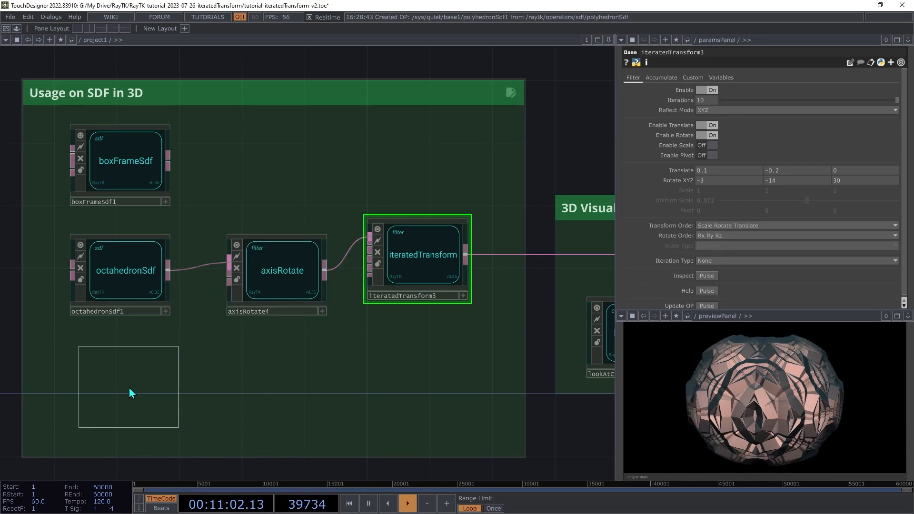
pyautogui.click(131, 394)
pyautogui.click(168, 379)
pyautogui.click(239, 253)
pyautogui.click(275, 289)
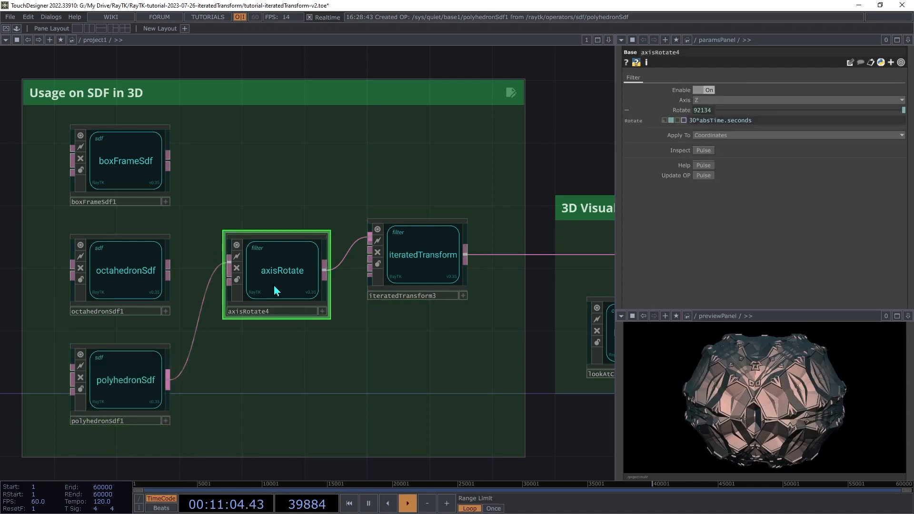
pyautogui.click(707, 90)
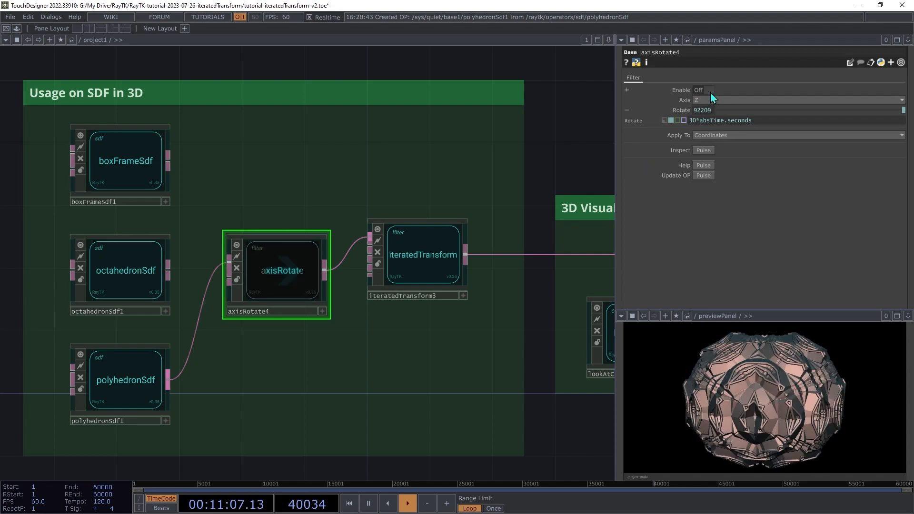
# Disable polyhedronSdf1's faces and vertices, and set its Segment Size to about 0.0622.
pyautogui.click(141, 379)
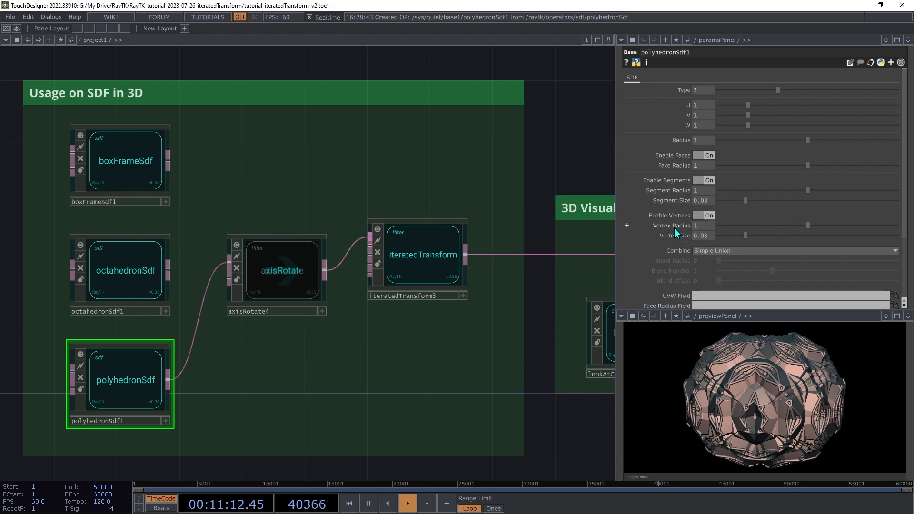
pyautogui.click(703, 156)
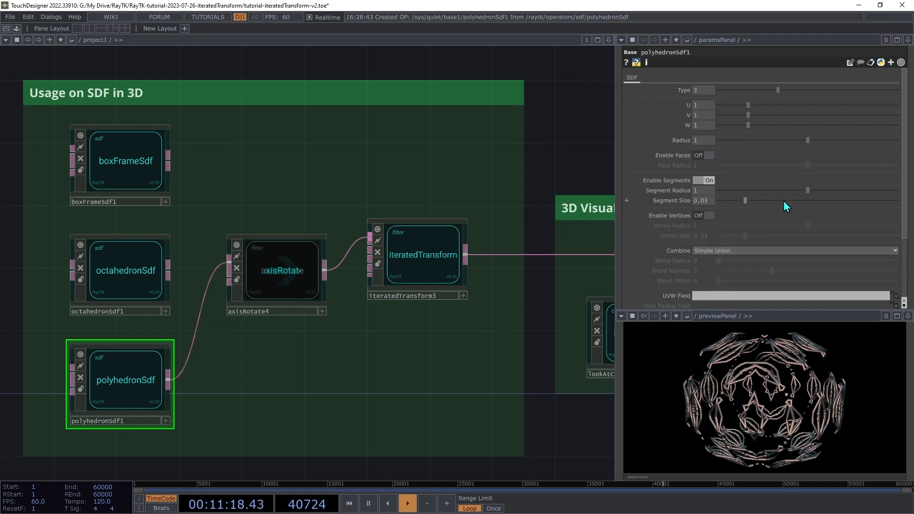
pyautogui.moveTo(746, 201); pyautogui.dragTo(774, 205)
# Set iteratedTransform3's Z rotation to 15 and its X rotation to -19.
pyautogui.click(421, 257)
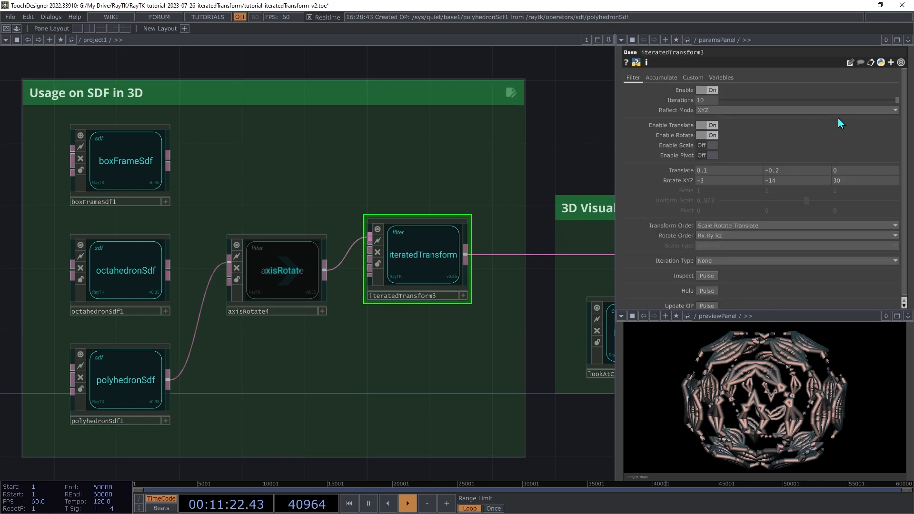
pyautogui.moveTo(865, 190); pyautogui.dragTo(841, 190)
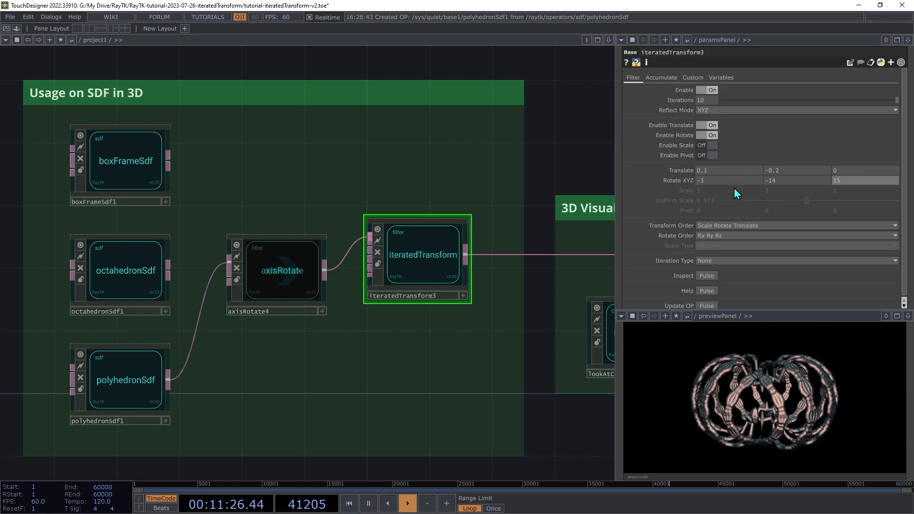
pyautogui.moveTo(732, 185)
pyautogui.mouseDown()
pyautogui.moveTo(744, 172)
pyautogui.moveTo(728, 169)
pyautogui.mouseUp()
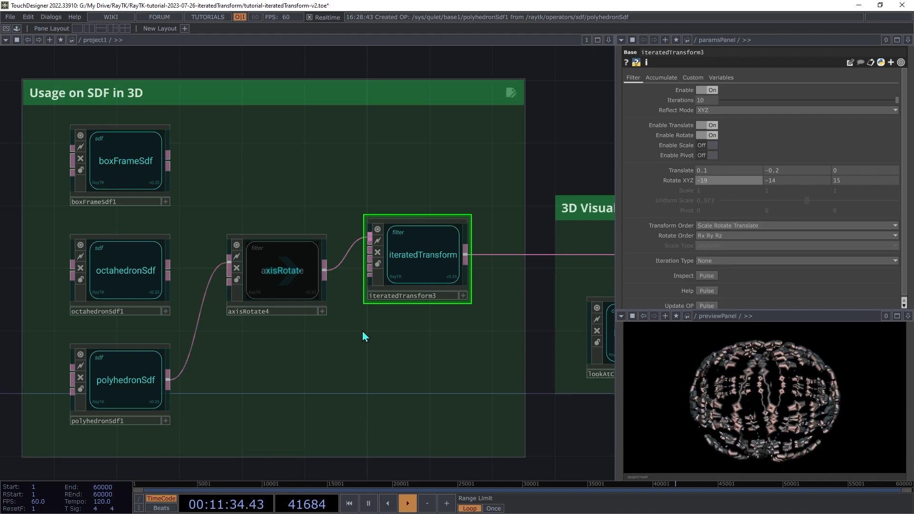
# Enable polyhedronSdf1's faces again and set their Face Radius to about 0.883.
pyautogui.click(171, 393)
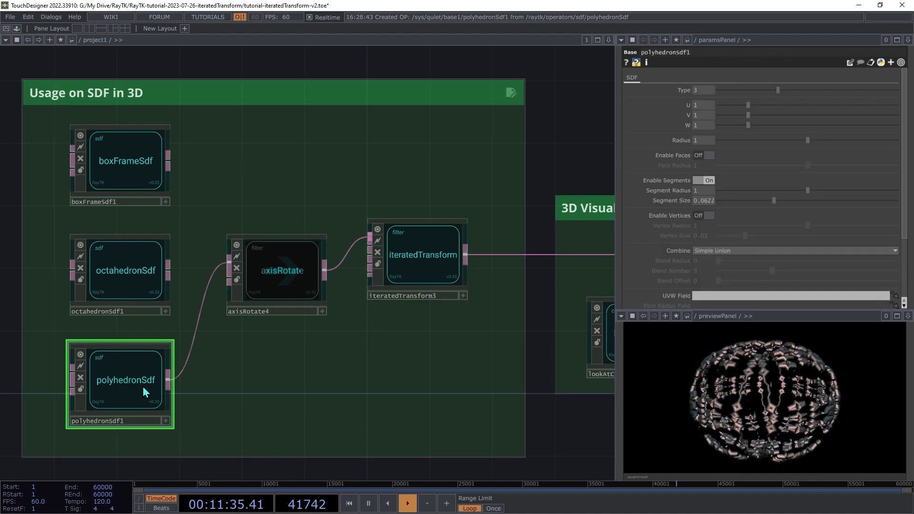
pyautogui.click(708, 155)
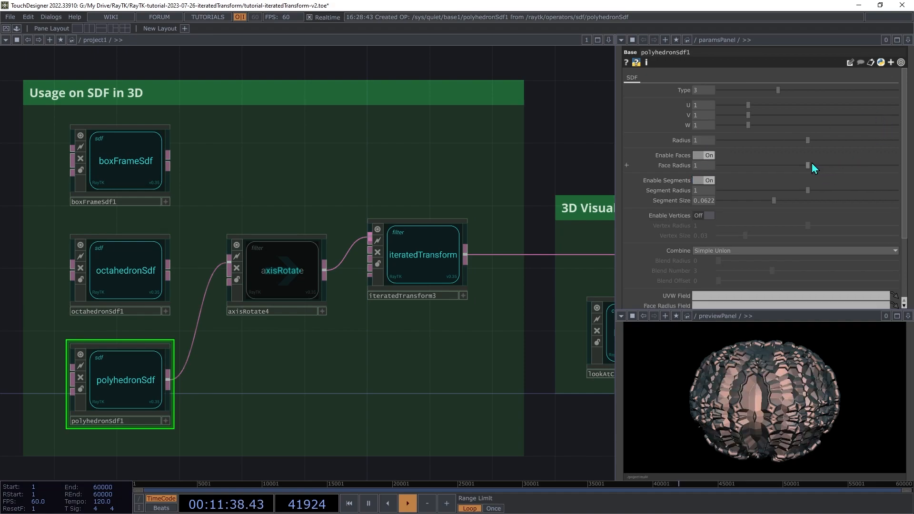
pyautogui.moveTo(807, 164); pyautogui.dragTo(796, 167)
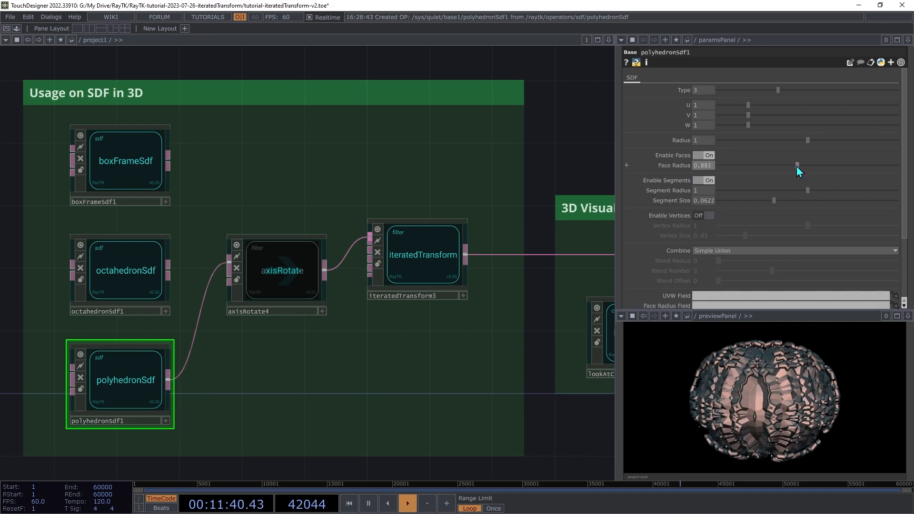
# Set polyhedronSdf1's Combine mode to Smooth Union with a Blend Radius of about 0.304.
pyautogui.click(753, 250)
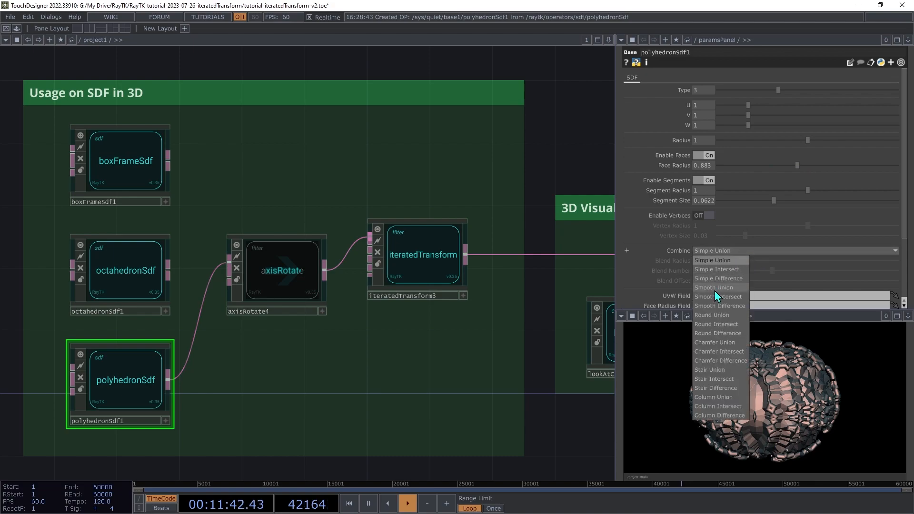
pyautogui.click(715, 288)
pyautogui.click(726, 250)
pyautogui.click(725, 256)
pyautogui.moveTo(738, 267); pyautogui.dragTo(773, 289)
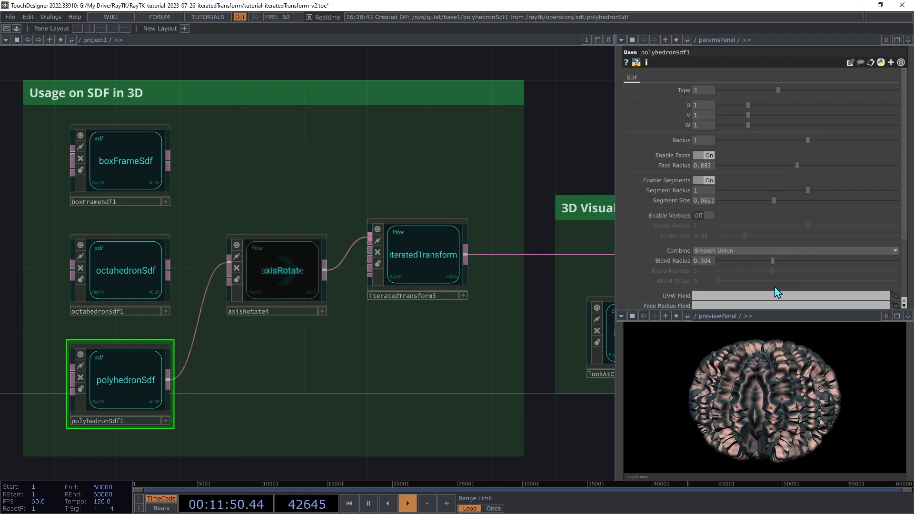
# Switch axisRotate4 back on and show iteratedTransform3's parameters.
pyautogui.click(301, 274)
pyautogui.click(704, 90)
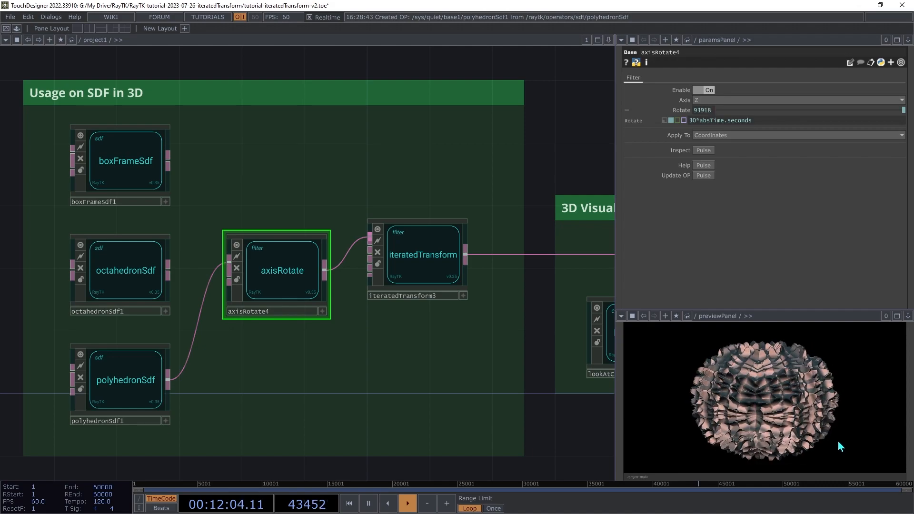
pyautogui.click(429, 257)
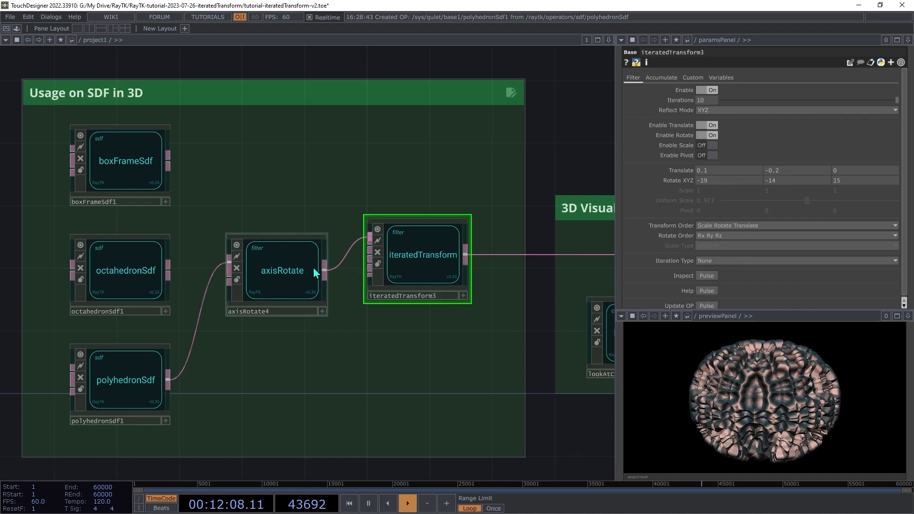
# Copy the five-operator chain starting at triangleSdf2d1 and paste it into the empty Transform field inputs group and its 2D Visualization group.
pyautogui.click(280, 283)
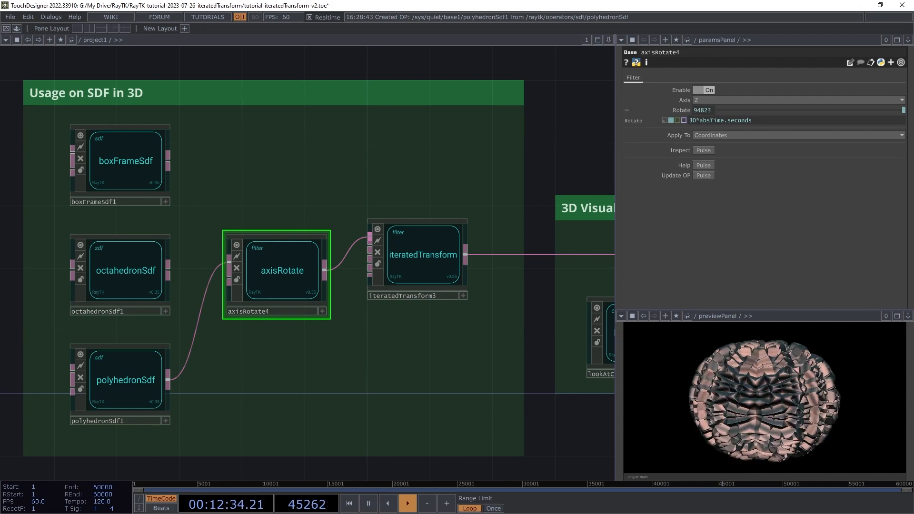
pyautogui.scroll(-5, 260, 172)
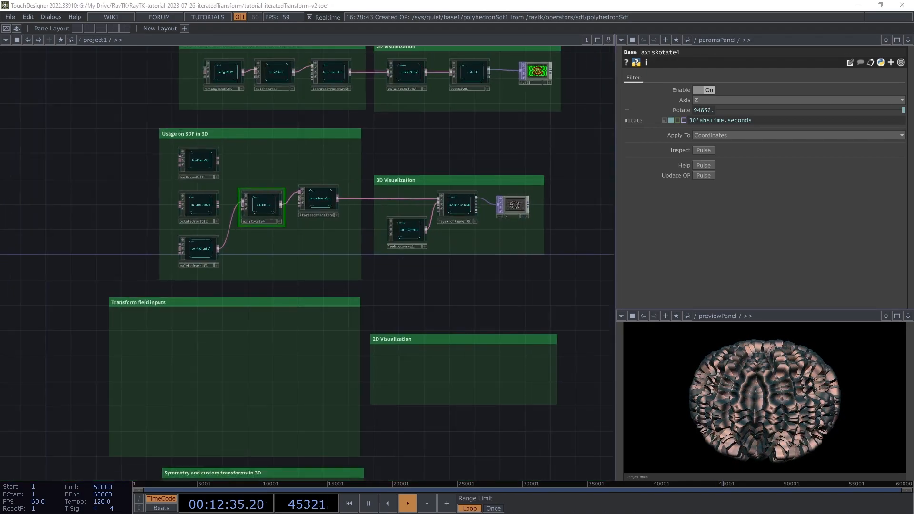
pyautogui.scroll(-3, 298, 246)
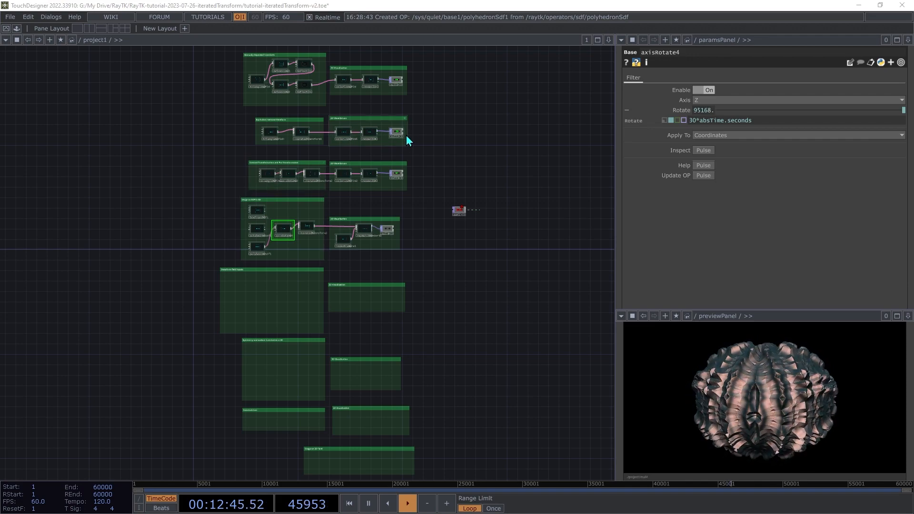
pyautogui.moveTo(363, 141); pyautogui.dragTo(222, 138)
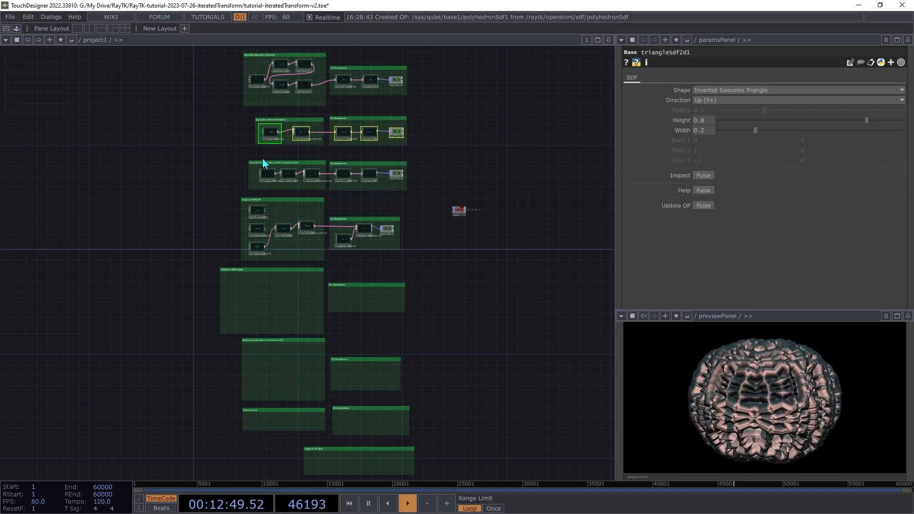
pyautogui.hotkey('ctrl', 'c')
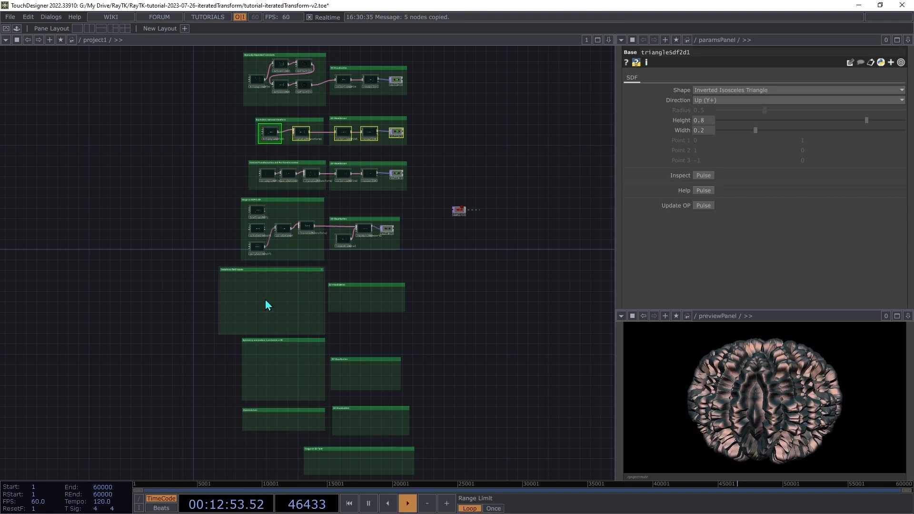
pyautogui.hotkey('ctrl', 'v')
pyautogui.moveTo(352, 292); pyautogui.dragTo(347, 301)
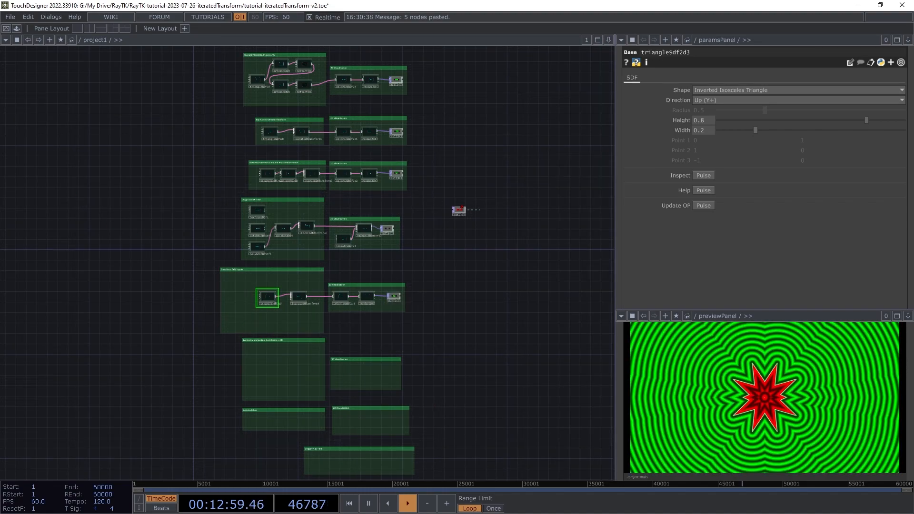
# Move triangleSdf2d3 up and away from iteratedTransform4 to make room for field operators, and show iteratedTransform4's parameters.
pyautogui.scroll(5, 266, 301)
pyautogui.moveTo(292, 268); pyautogui.dragTo(210, 213)
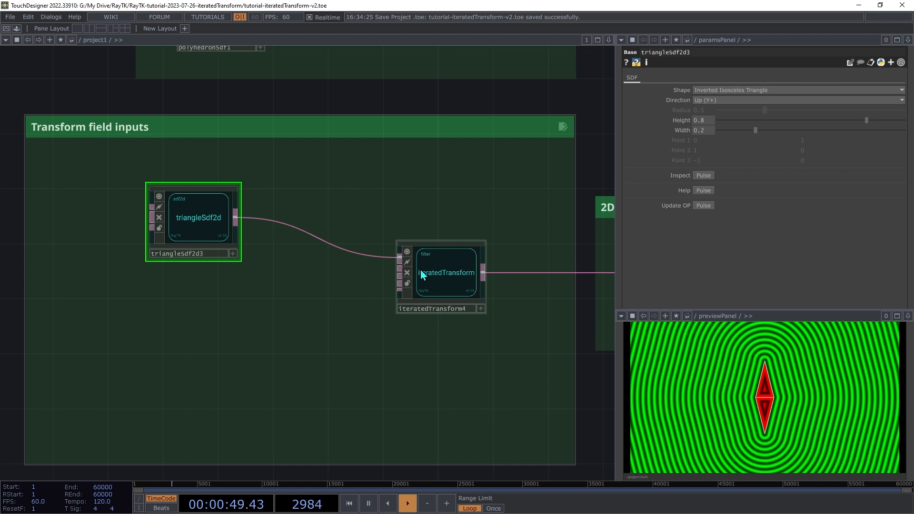
pyautogui.click(448, 271)
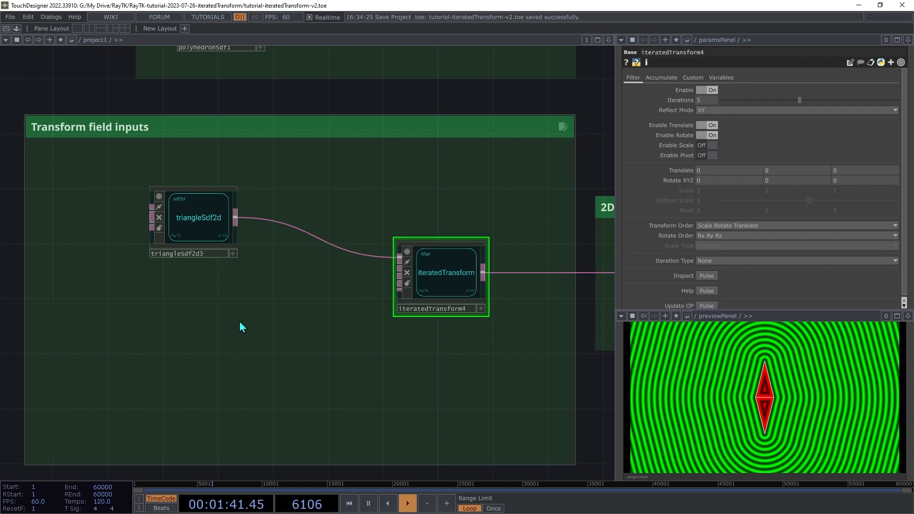
# Add a waveField operator below triangleSdf2d3 from the RayTK Palette and set its Axis to Y.
pyautogui.hotkey('alt', 'r')
pyautogui.write('w')
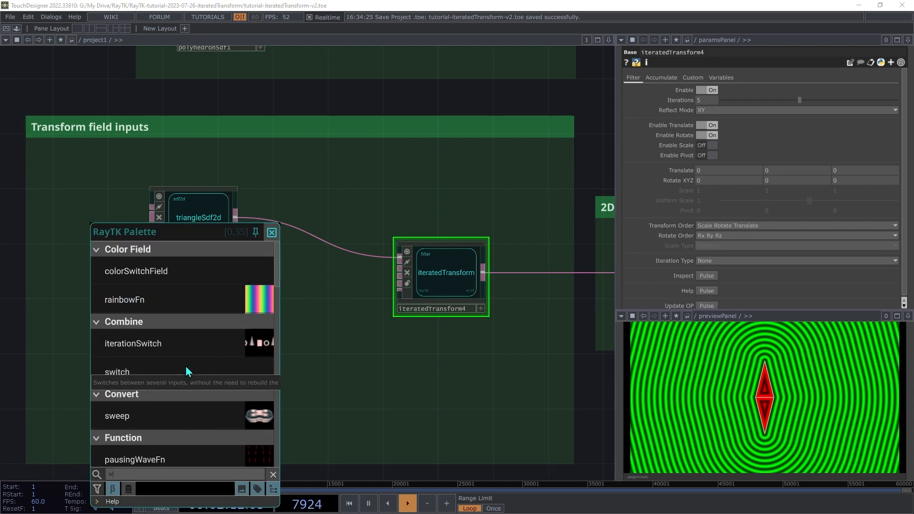
pyautogui.write('avef')
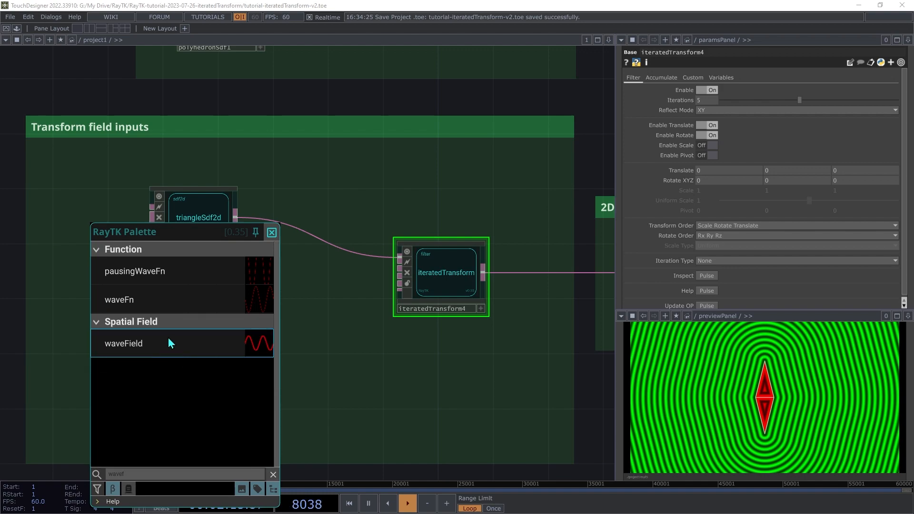
pyautogui.click(165, 343)
pyautogui.click(179, 331)
pyautogui.click(709, 110)
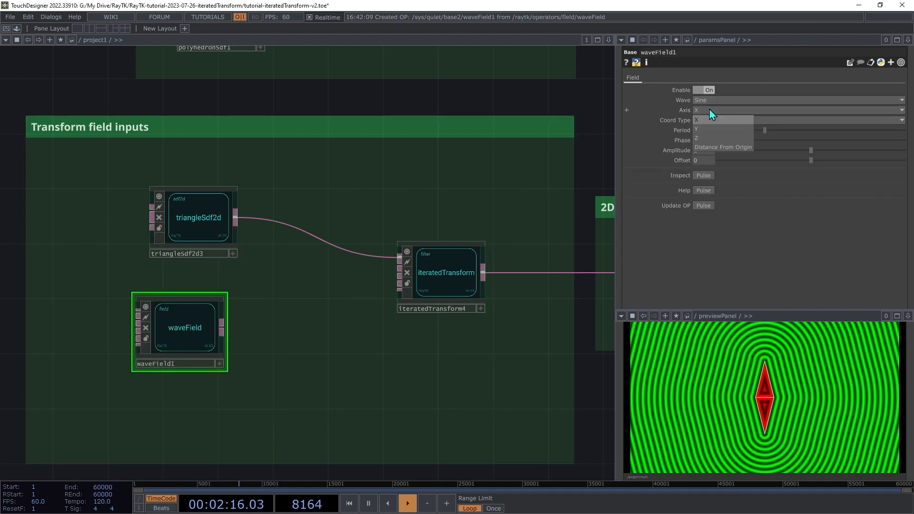
pyautogui.click(709, 128)
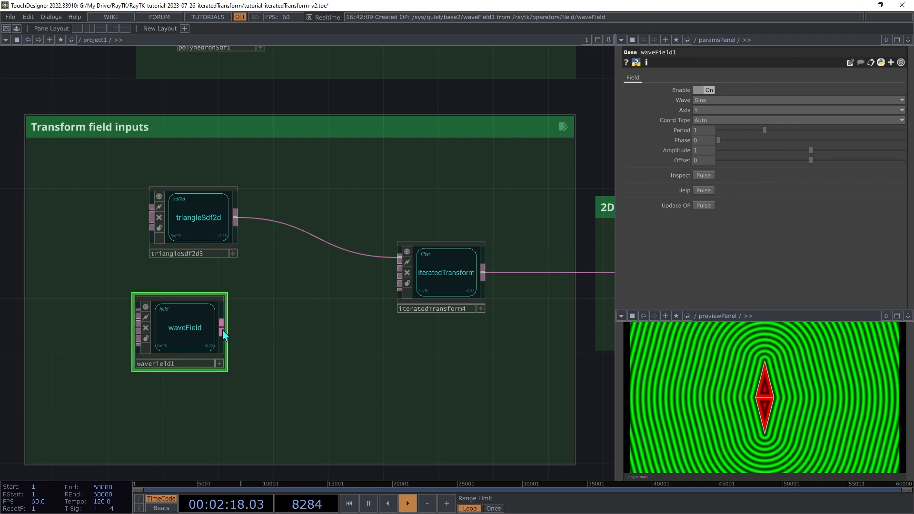
# Append a vector rescaleField to waveField1 with Rescale As Vector and wire it into iteratedTransform4's Rotate Field input.
pyautogui.moveTo(180, 333); pyautogui.dragTo(125, 320)
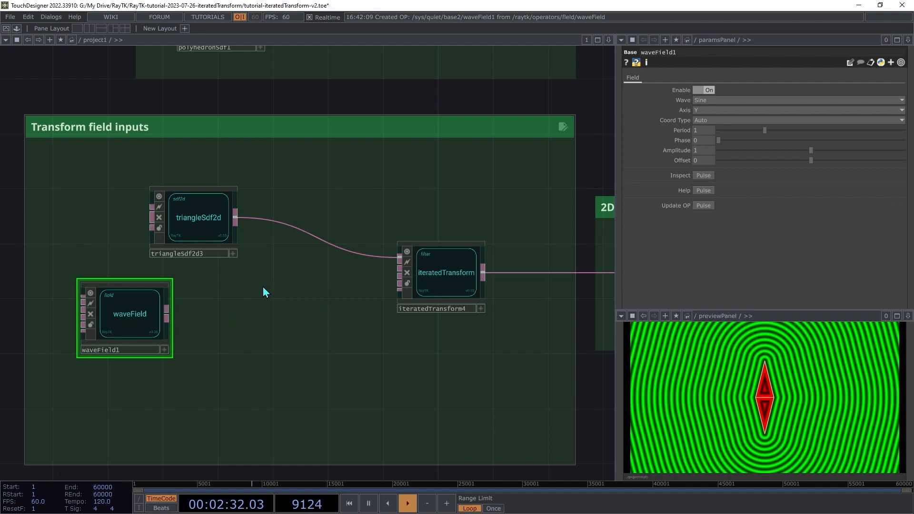
pyautogui.rightClick(237, 313)
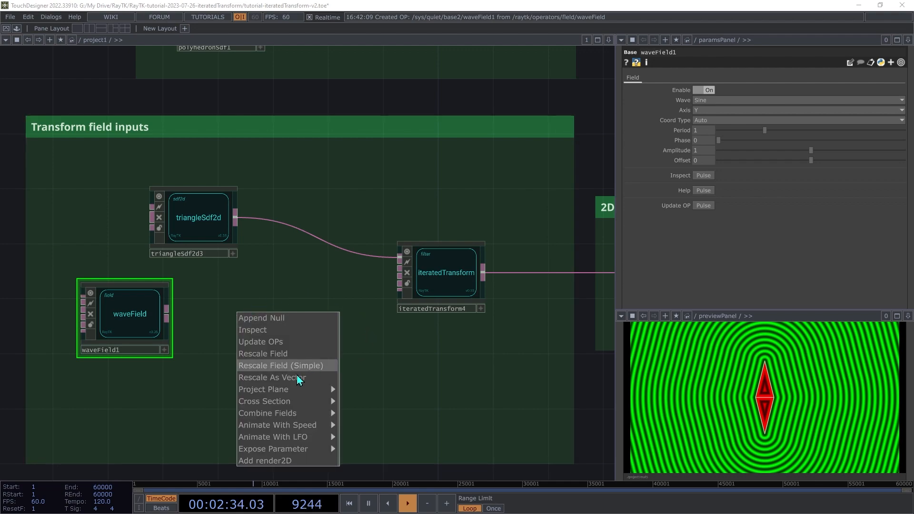
pyautogui.click(276, 377)
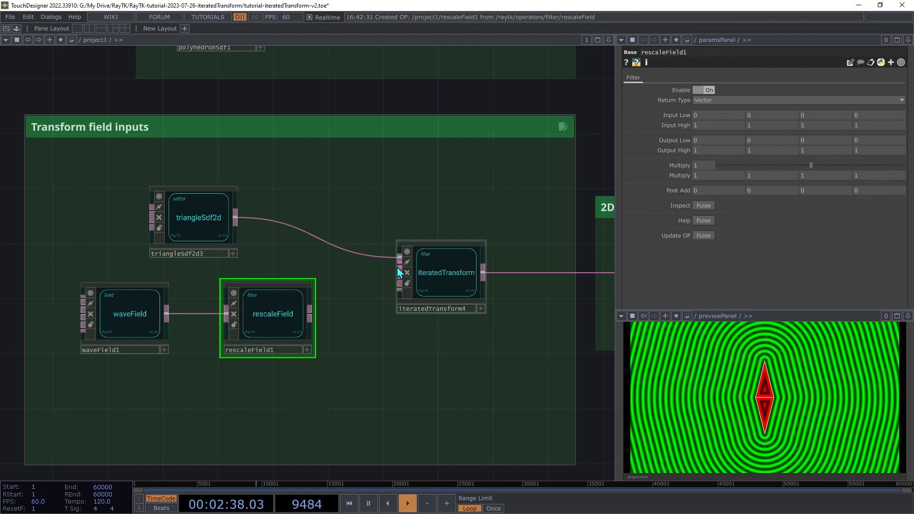
pyautogui.moveTo(397, 267)
pyautogui.mouseDown()
pyautogui.moveTo(329, 305)
pyautogui.moveTo(323, 319)
pyautogui.mouseUp()
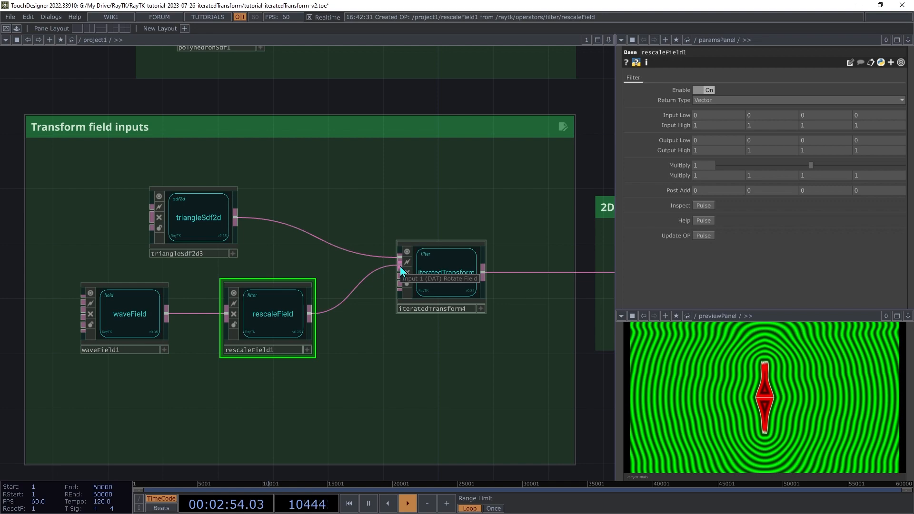
# Set rescaleField1's Input Low to -1 throughout, Output Low Z to -4, and Output High XYZ to 0, 0, -16.
pyautogui.moveTo(669, 117)
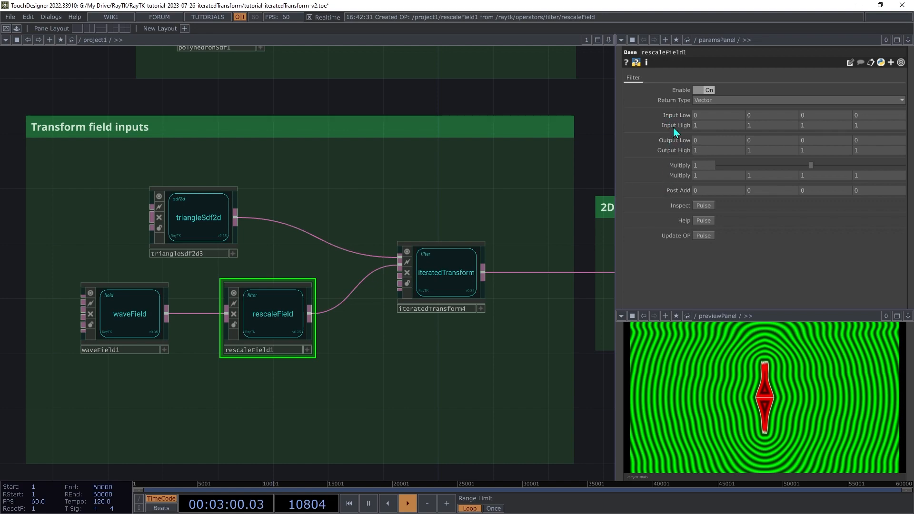
pyautogui.moveTo(678, 116); pyautogui.dragTo(674, 112, button='middle')
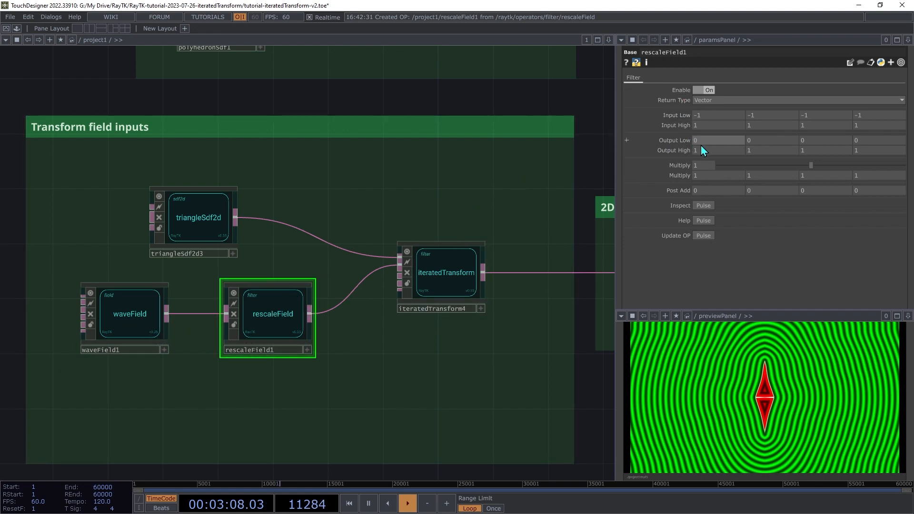
pyautogui.write('0')
pyautogui.press('Tab')
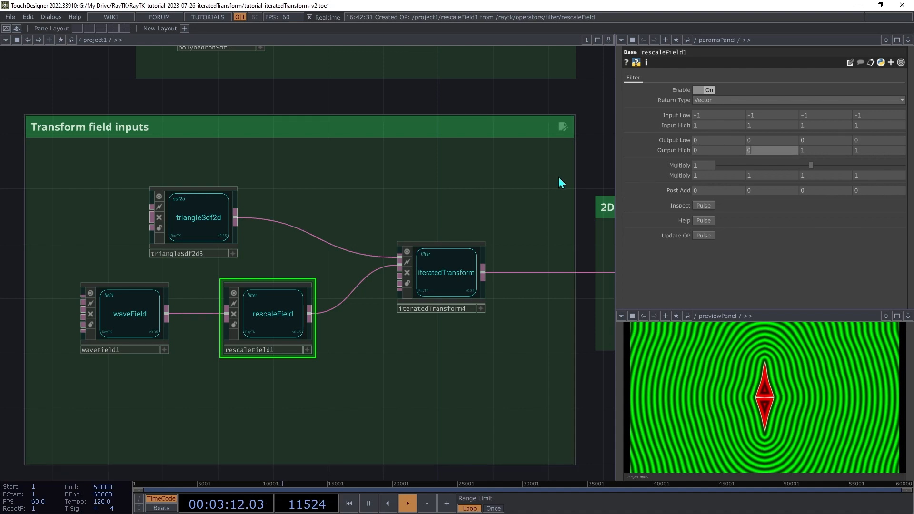
pyautogui.press('Tab')
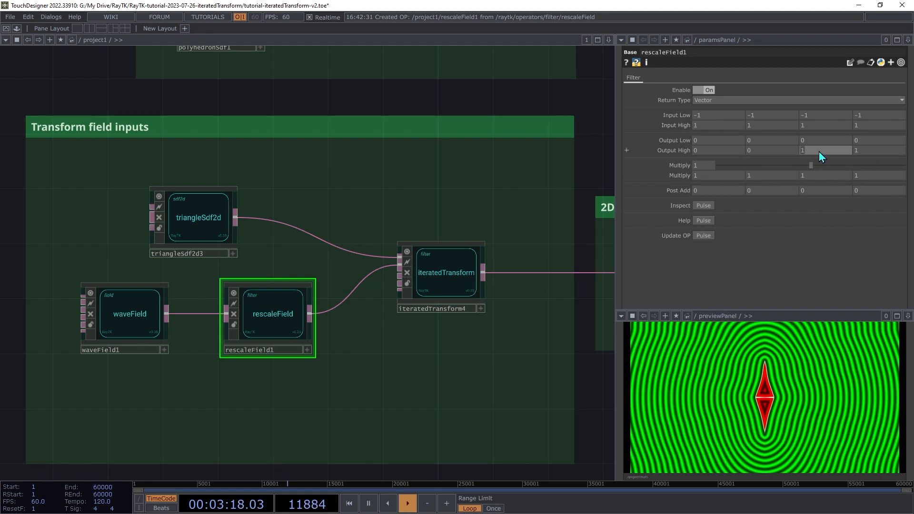
pyautogui.moveTo(820, 155); pyautogui.dragTo(817, 129, button='middle')
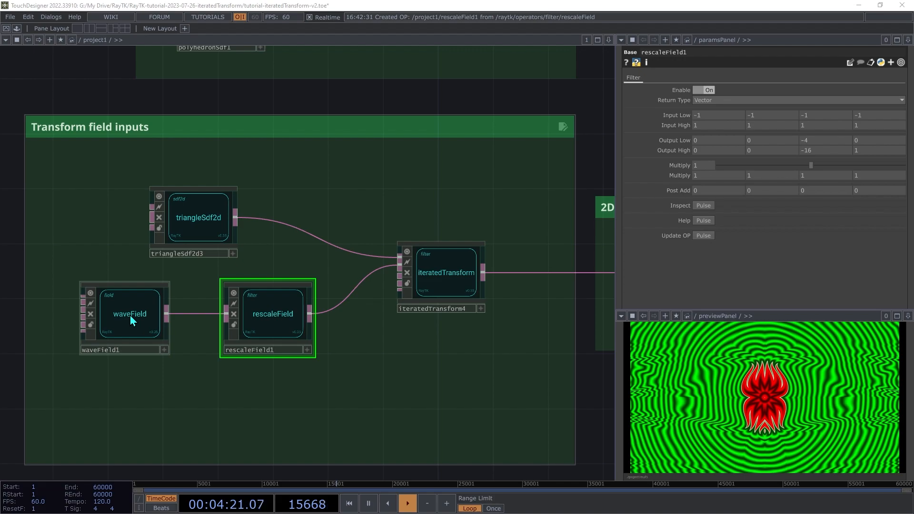
# Duplicate waveField1 and rescaleField1 below the originals and wire the copied rescaleField into iteratedTransform4's third input.
pyautogui.click(129, 315)
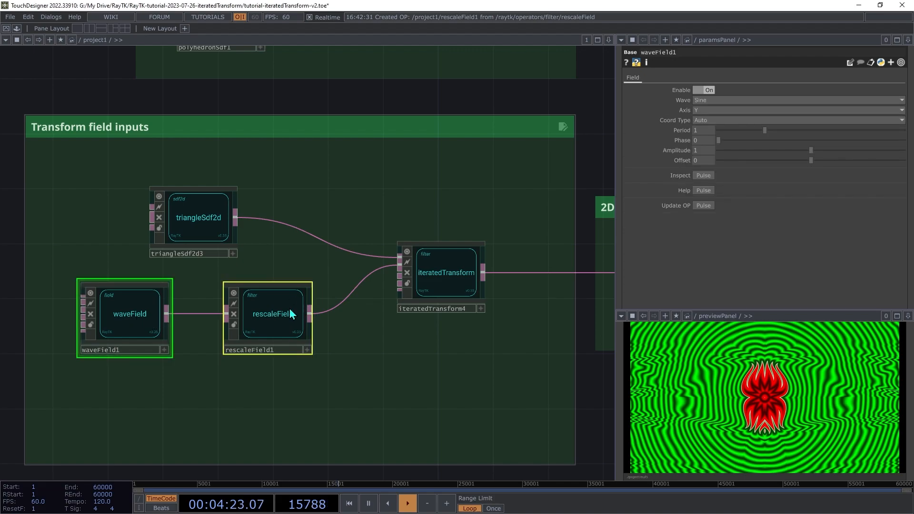
pyautogui.hotkey('ctrl', 'c')
pyautogui.hotkey('ctrl', 'v')
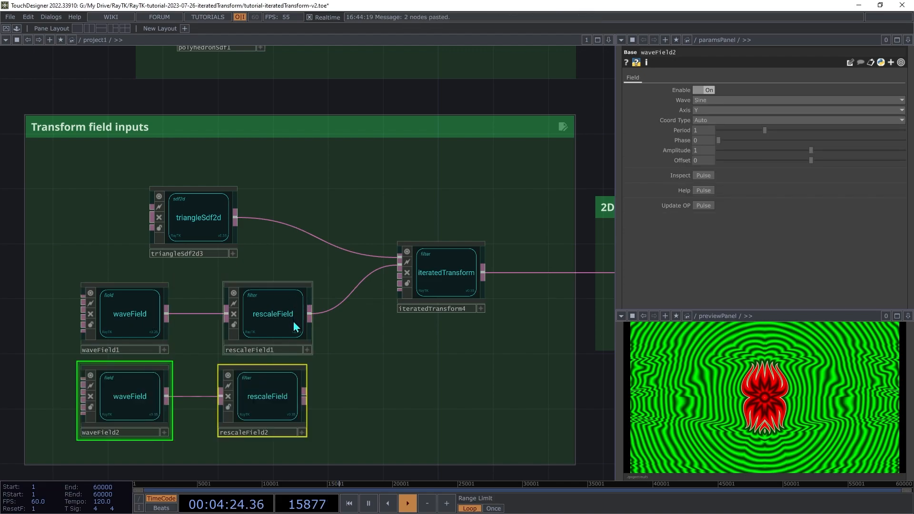
pyautogui.click(291, 385)
pyautogui.moveTo(304, 401); pyautogui.dragTo(396, 272)
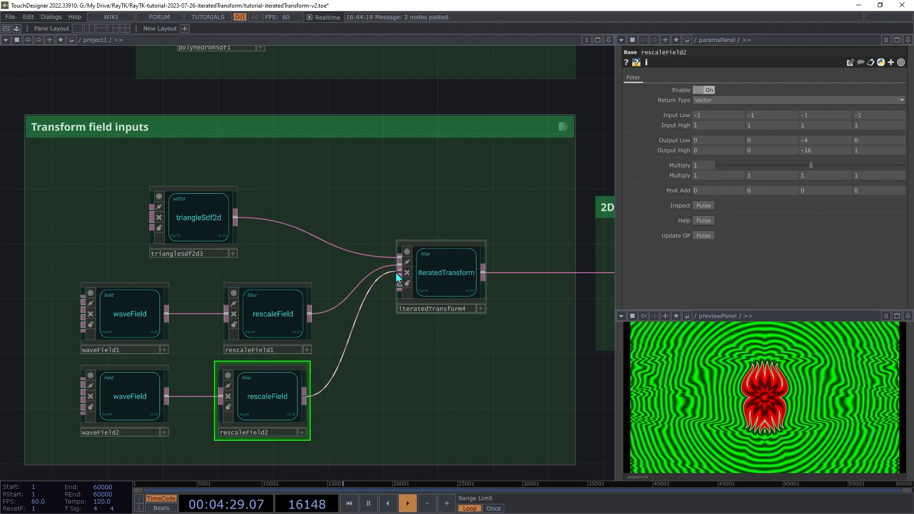
pyautogui.click(395, 272)
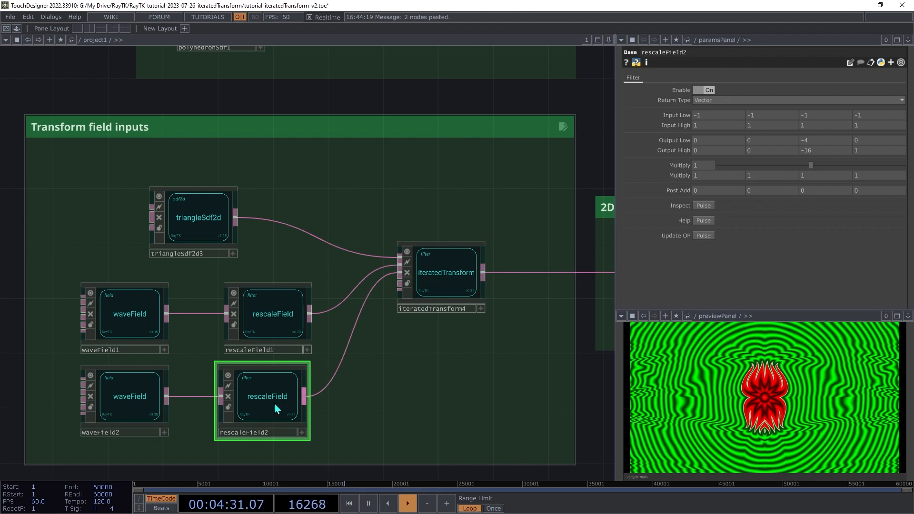
# Set rescaleField2's Output Low XYZ to 0.2, 0, 0 and its Output High Z to 0.
pyautogui.moveTo(826, 141); pyautogui.dragTo(819, 146)
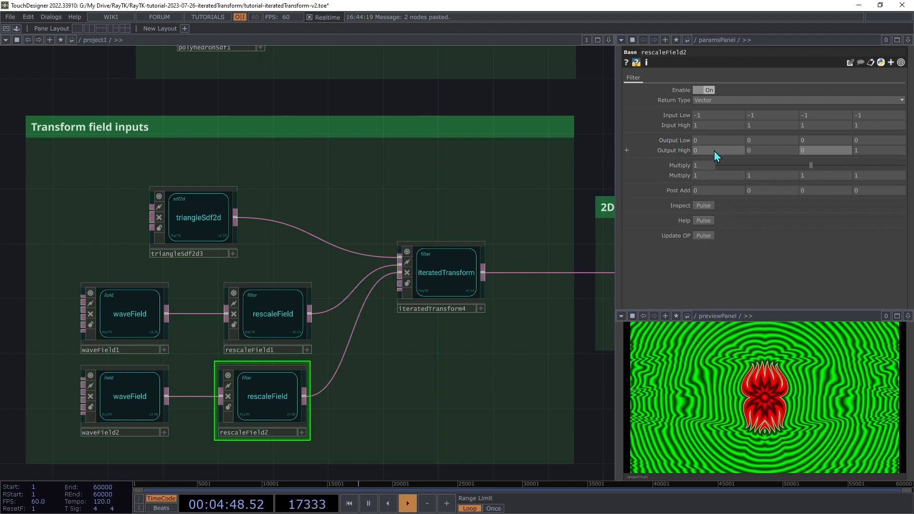
pyautogui.moveTo(708, 140); pyautogui.dragTo(755, 127, button='middle')
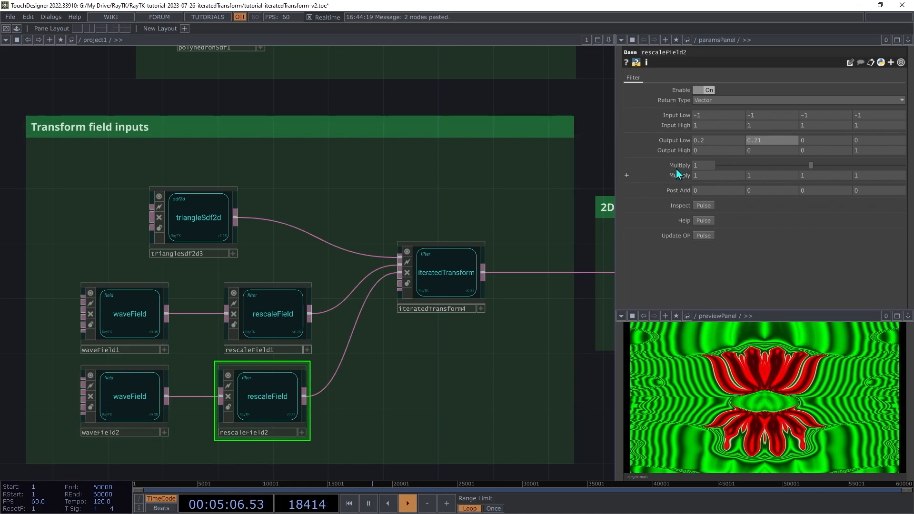
pyautogui.moveTo(775, 138)
pyautogui.mouseDown(button='middle')
pyautogui.moveTo(766, 131)
pyautogui.moveTo(775, 131)
pyautogui.mouseUp(button='middle')
pyautogui.write('0')
pyautogui.press('Tab')
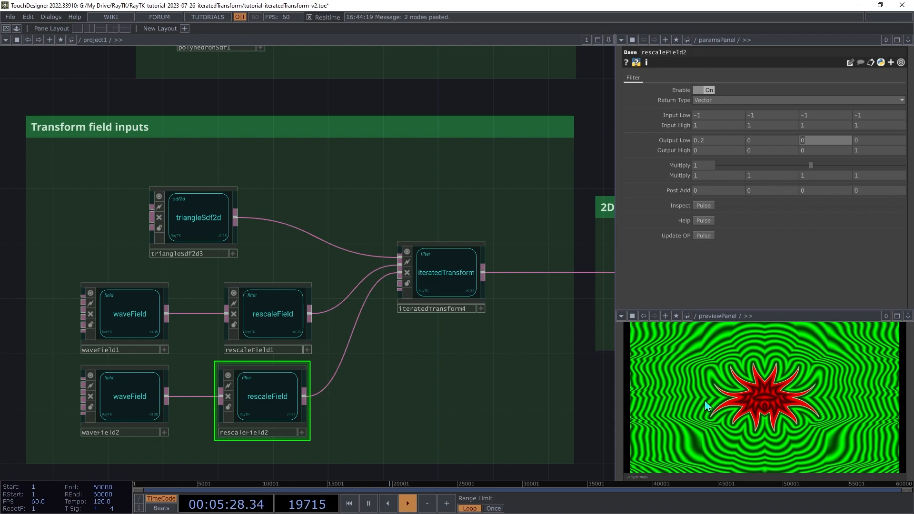
# Examine the parameters of both waveField and rescaleField pairs and of iteratedTransform4, which they feed.
pyautogui.click(442, 270)
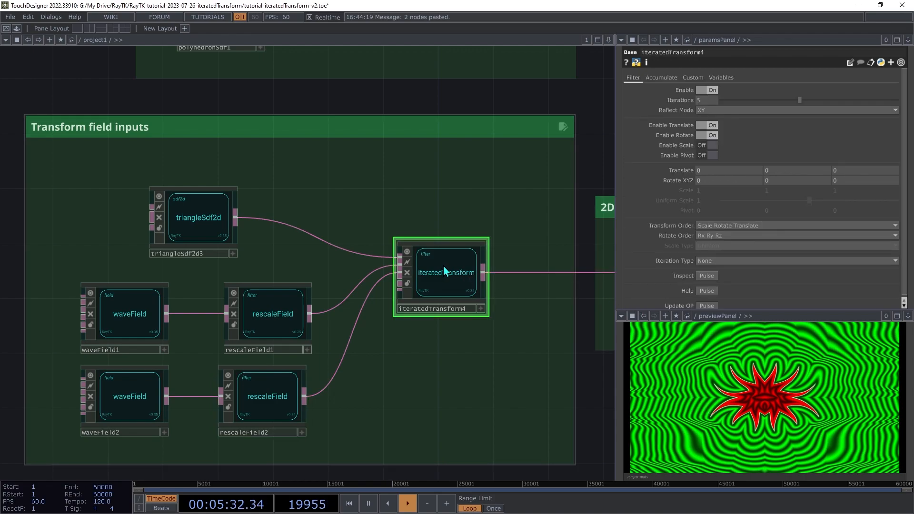
pyautogui.click(284, 401)
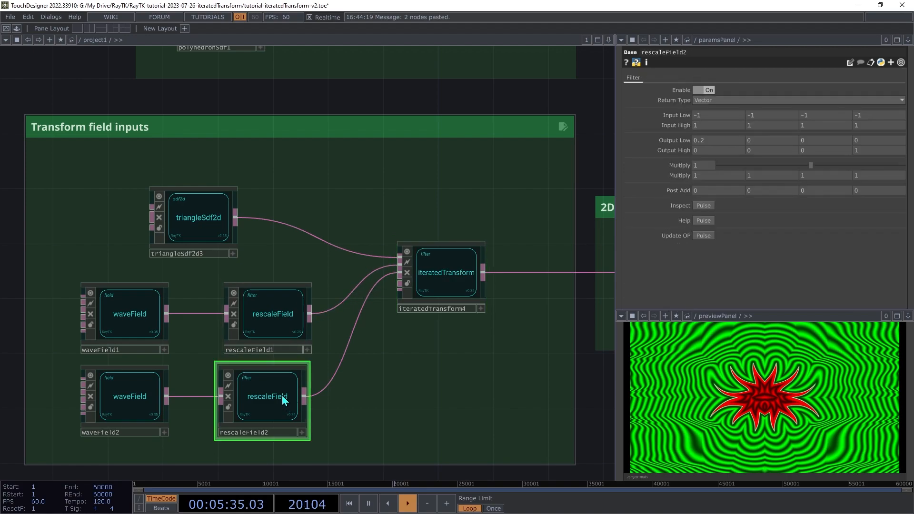
pyautogui.click(281, 311)
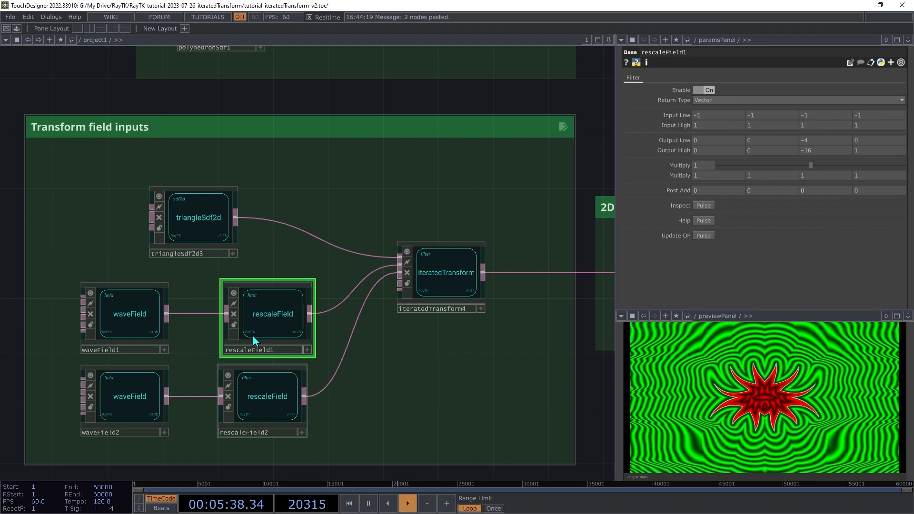
pyautogui.click(133, 317)
pyautogui.click(252, 314)
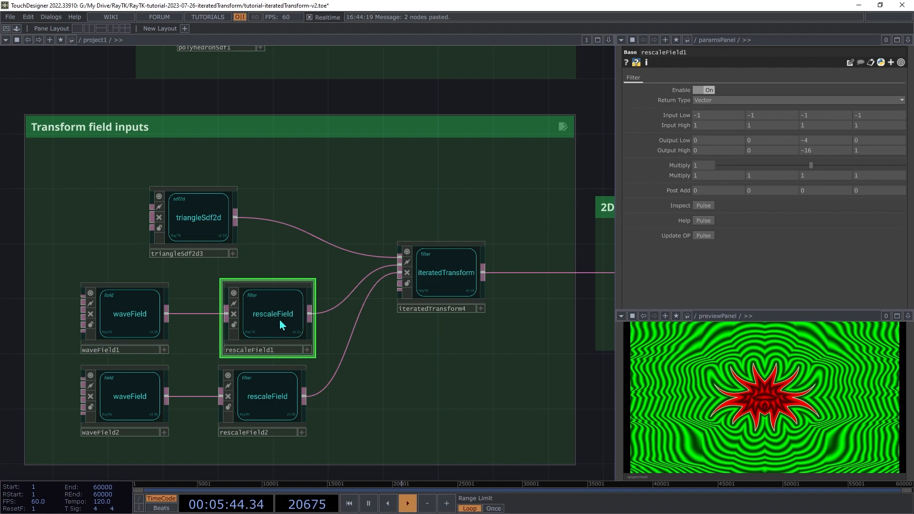
pyautogui.click(444, 274)
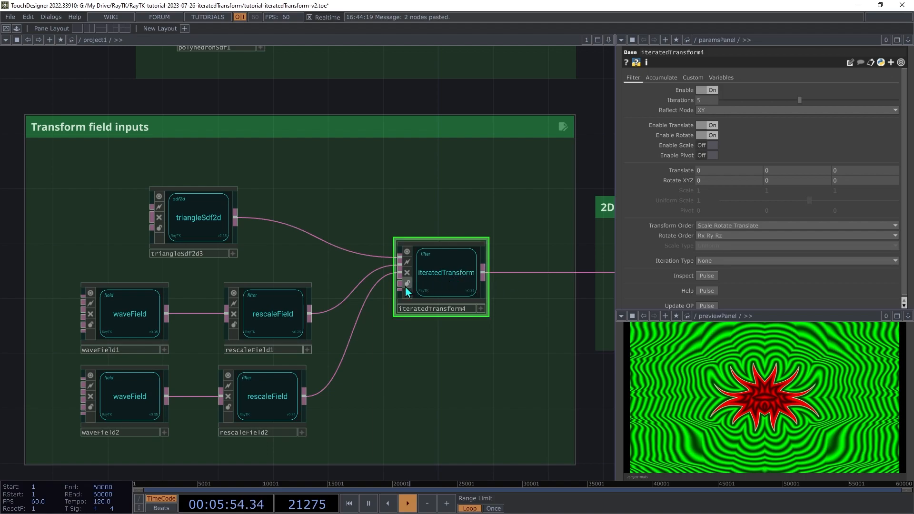
pyautogui.click(260, 412)
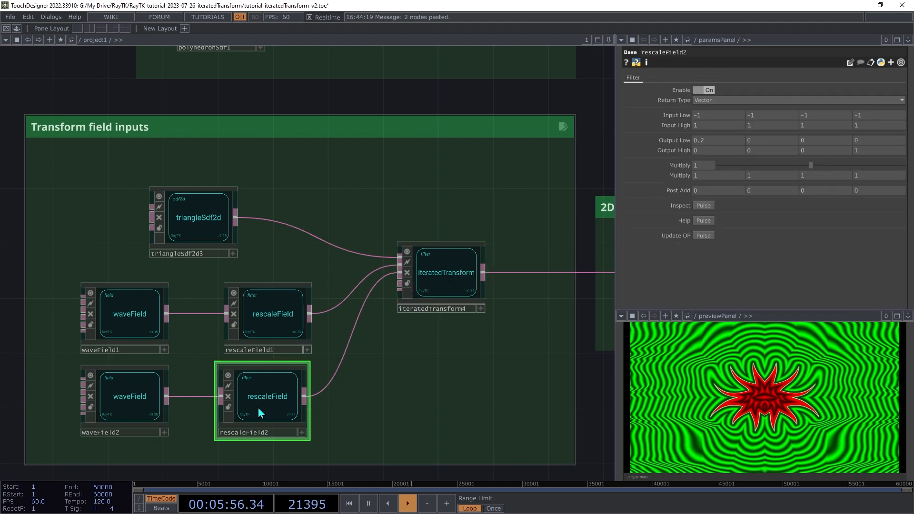
pyautogui.click(129, 410)
pyautogui.click(281, 398)
pyautogui.click(419, 281)
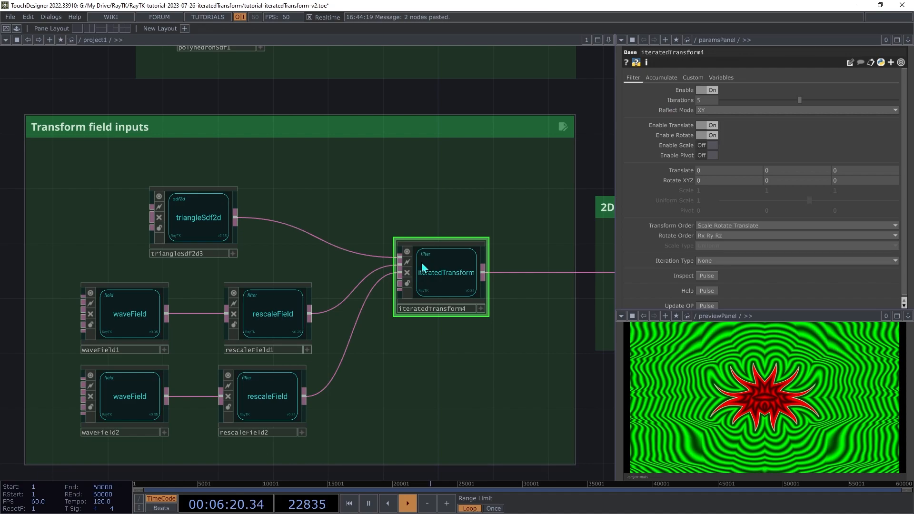
# Examine the parameters of triangleSdf2d3, both waveField and rescaleField pairs, and iteratedTransform4 to review how the field inputs drive the transform.
pyautogui.click(217, 217)
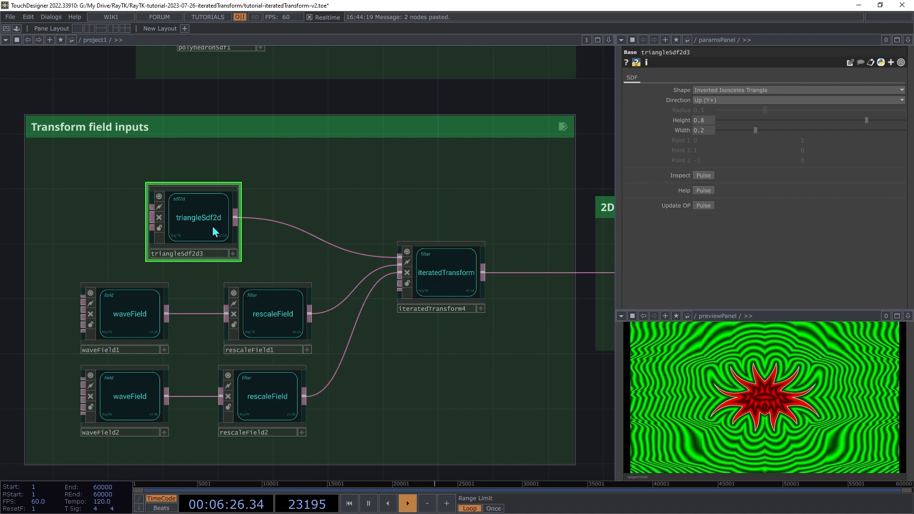
pyautogui.click(433, 273)
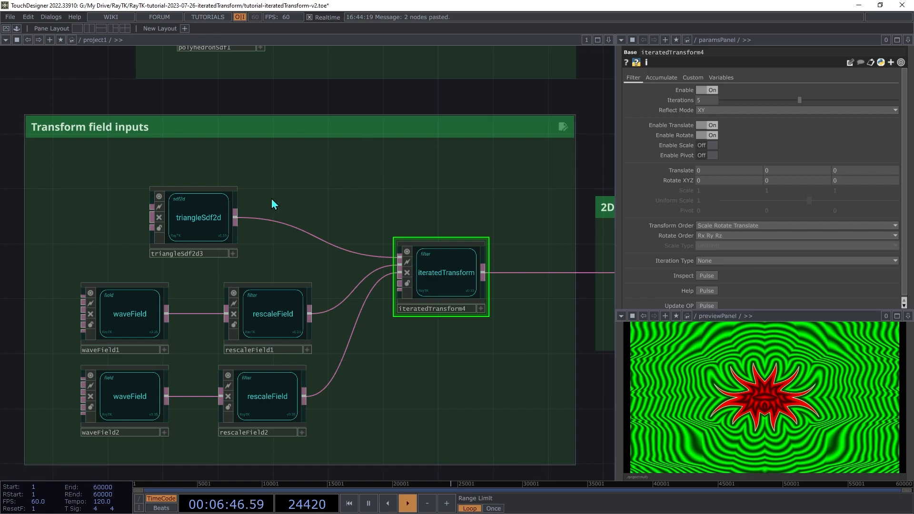
pyautogui.click(203, 218)
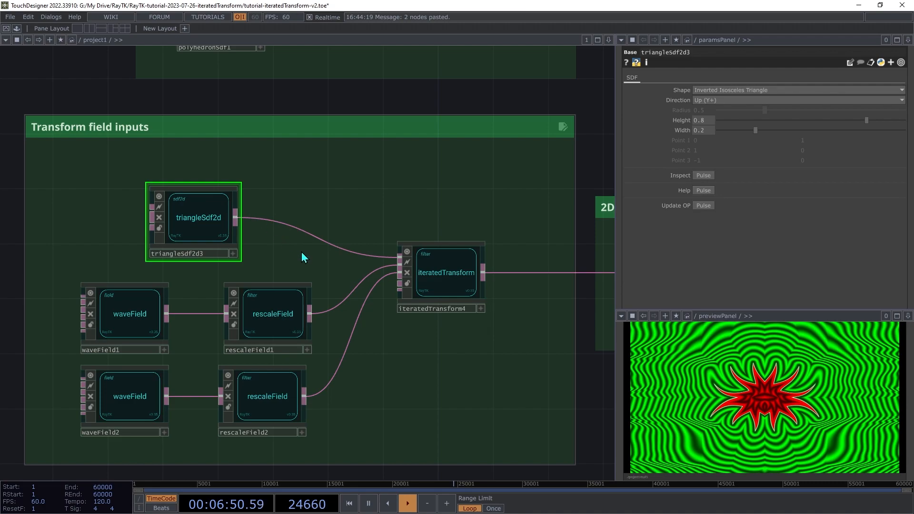
pyautogui.click(275, 323)
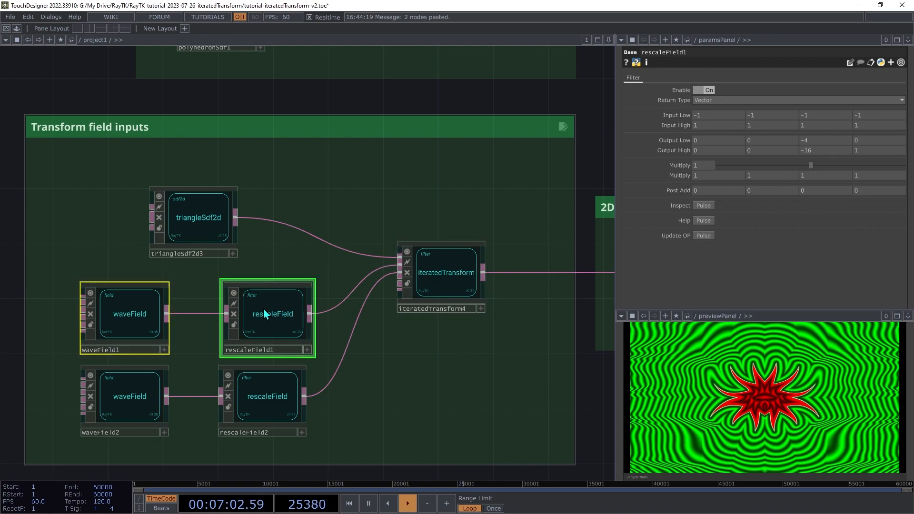
pyautogui.click(154, 318)
pyautogui.click(285, 317)
pyautogui.keyDown('shift'); pyautogui.click(115, 311); pyautogui.keyUp('shift')
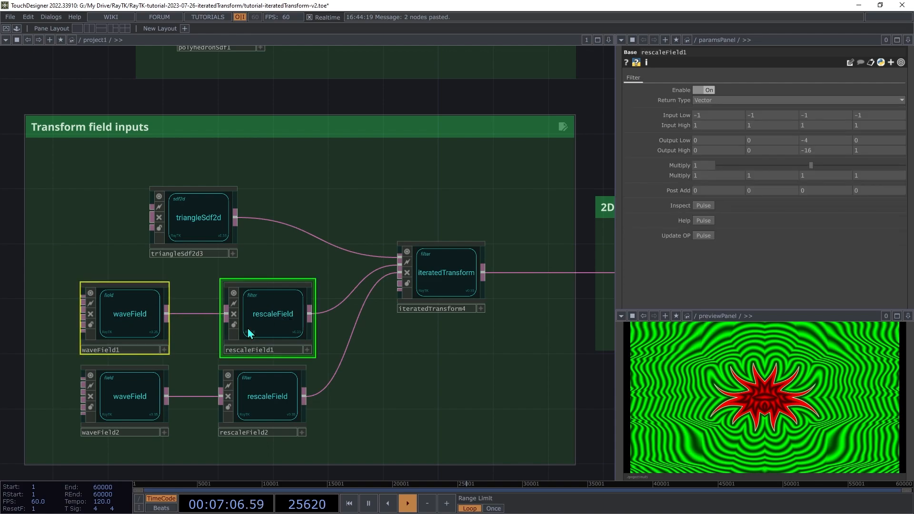
pyautogui.click(447, 276)
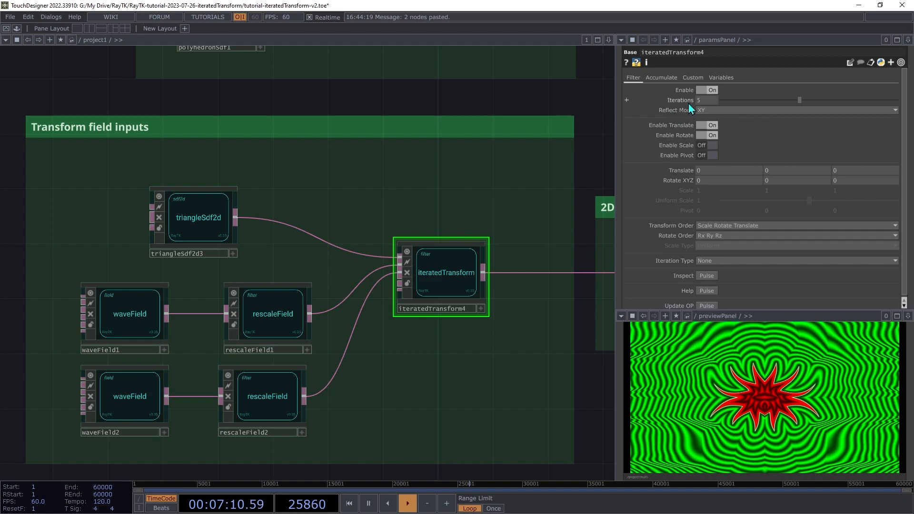
pyautogui.click(285, 391)
pyautogui.keyDown('ctrl'); pyautogui.click(105, 402); pyautogui.keyUp('ctrl')
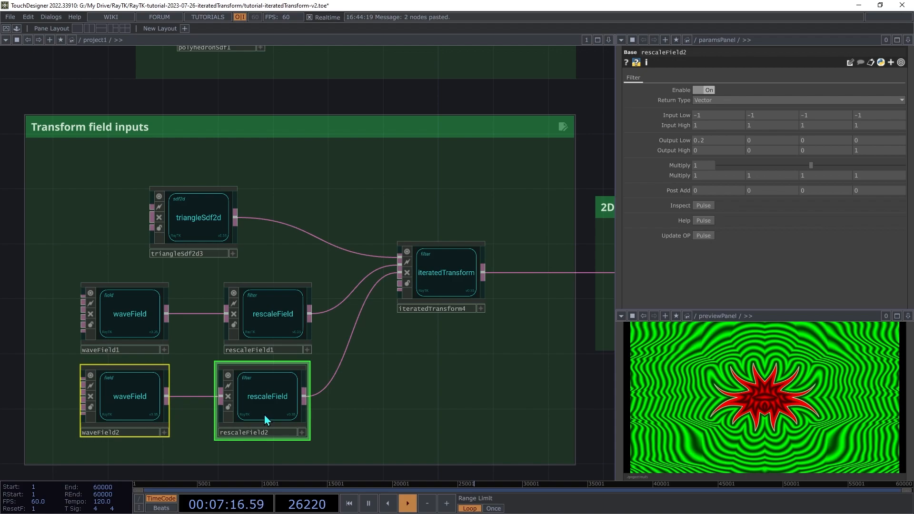
pyautogui.click(146, 402)
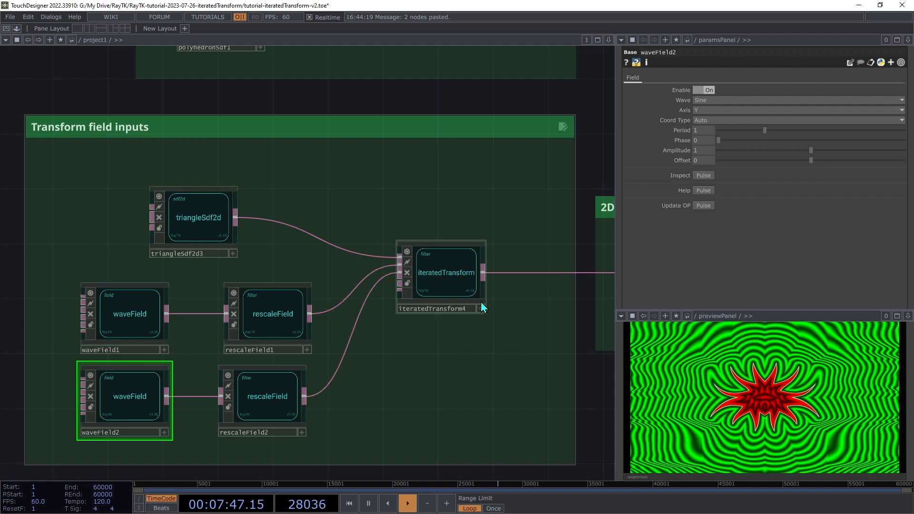
pyautogui.click(291, 314)
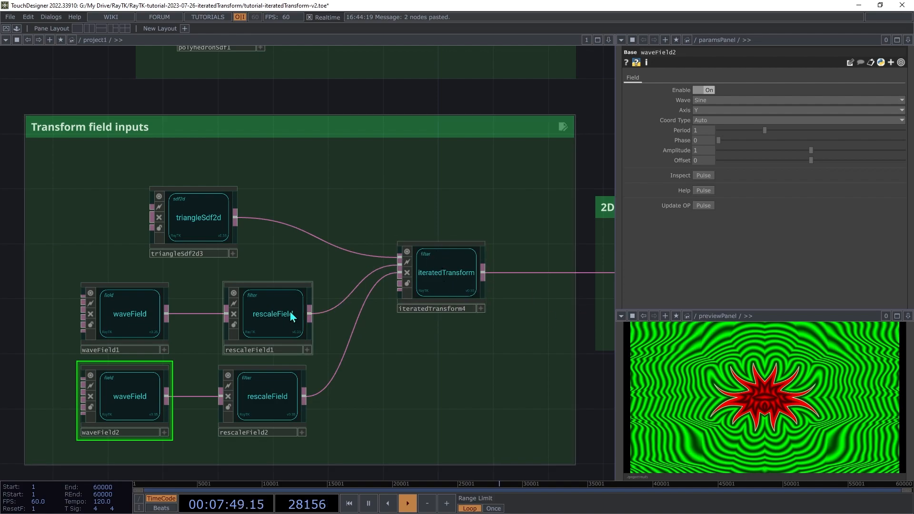
pyautogui.click(126, 314)
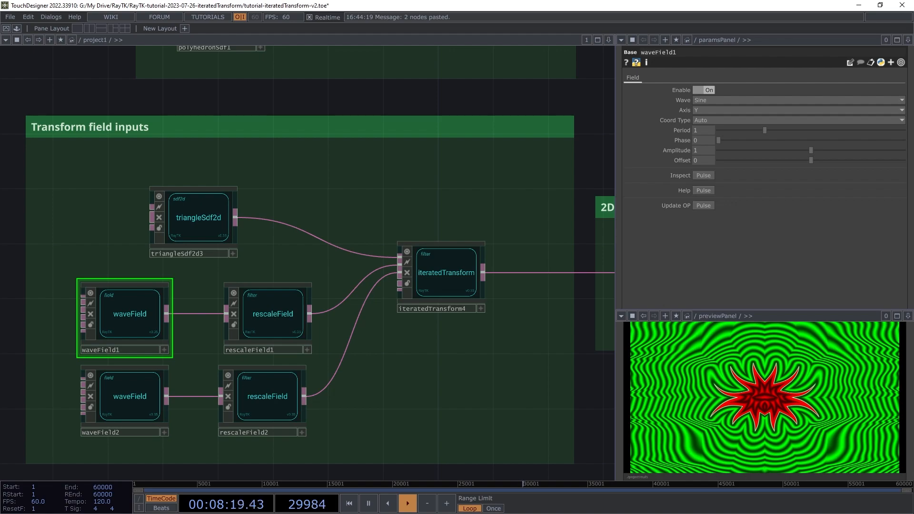
pyautogui.click(87, 387)
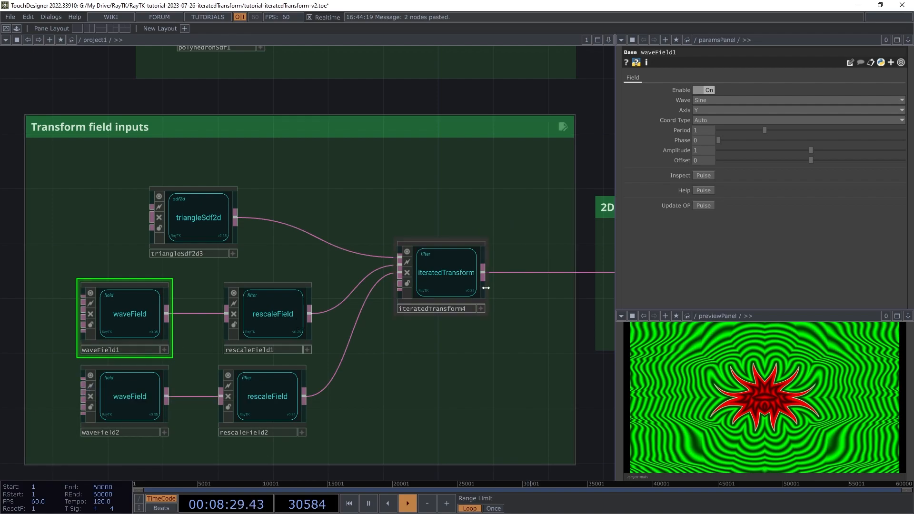
# Create a reference to iteratedTransform4's Normalized Step (0..1) variable and place it beside triangleSdf2d3.
pyautogui.click(449, 275)
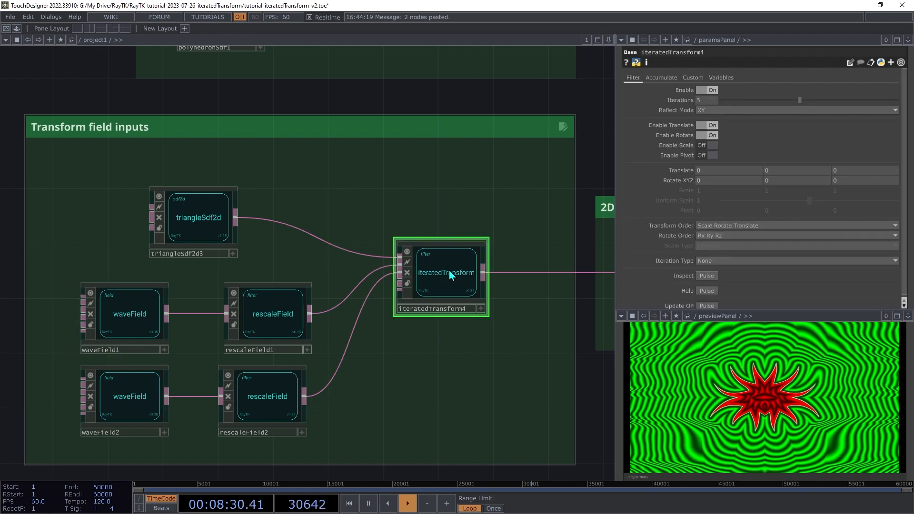
pyautogui.rightClick(412, 223)
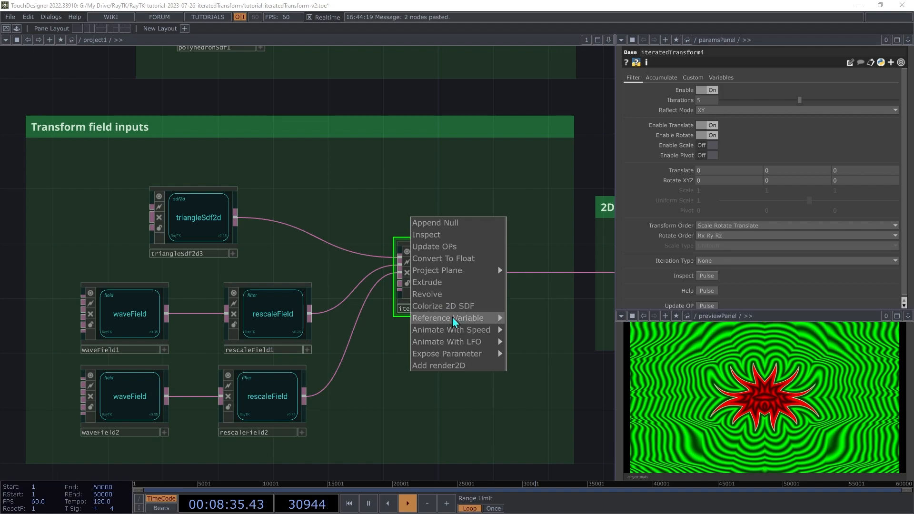
pyautogui.moveTo(453, 317)
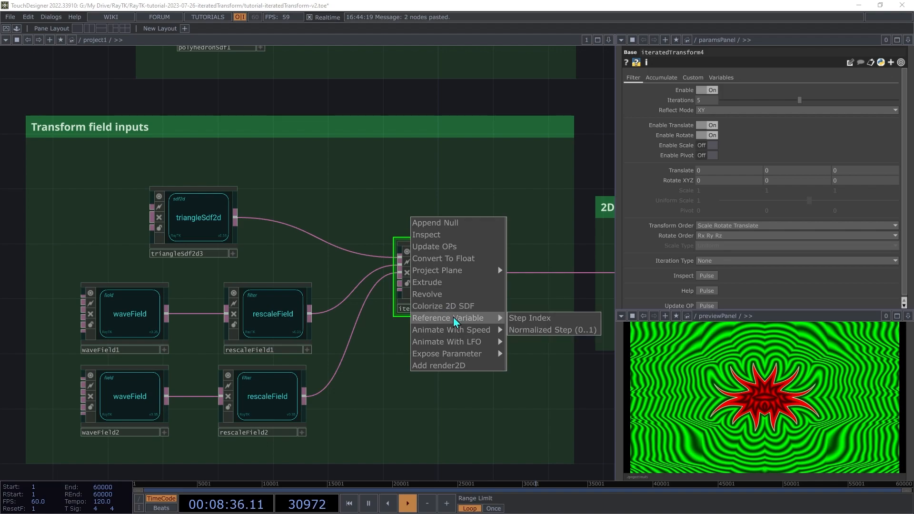
pyautogui.click(540, 330)
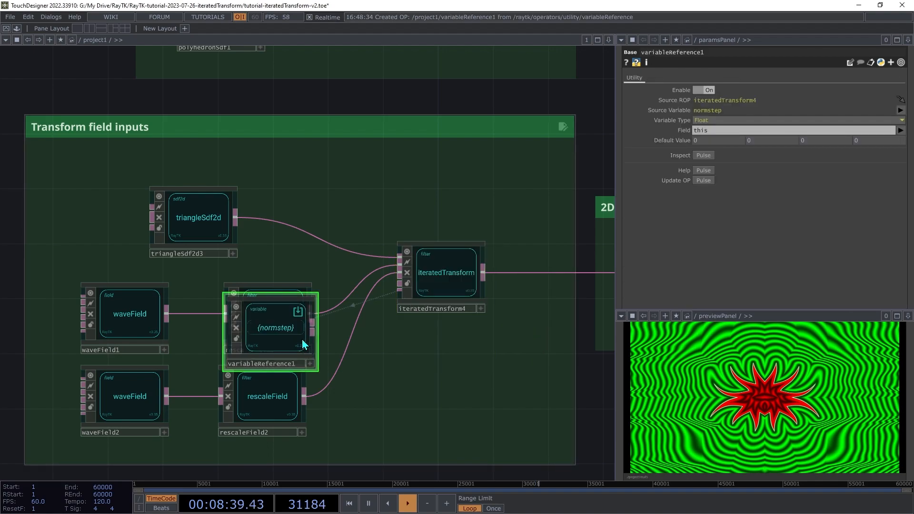
pyautogui.click(84, 209)
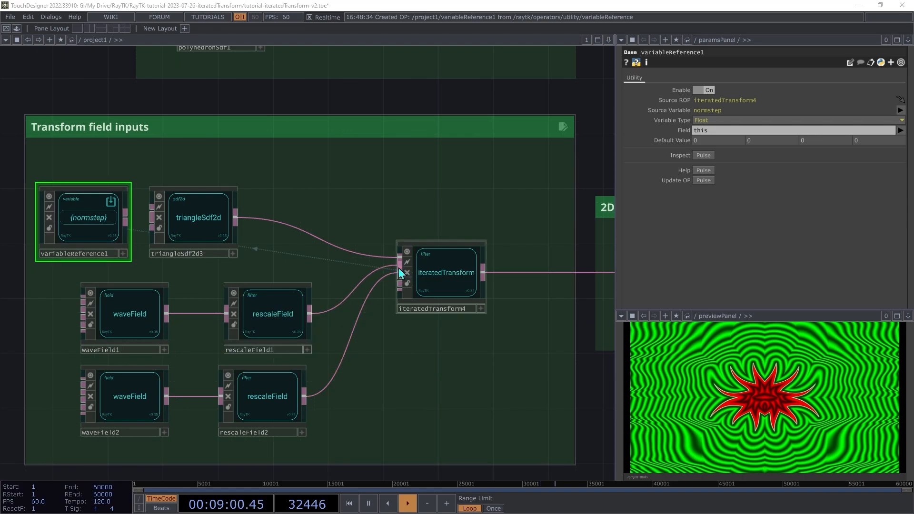
# Delete waveField1 and put the normstep variable reference in its place, wired into rescaleField1.
pyautogui.click(123, 324)
pyautogui.press('Delete')
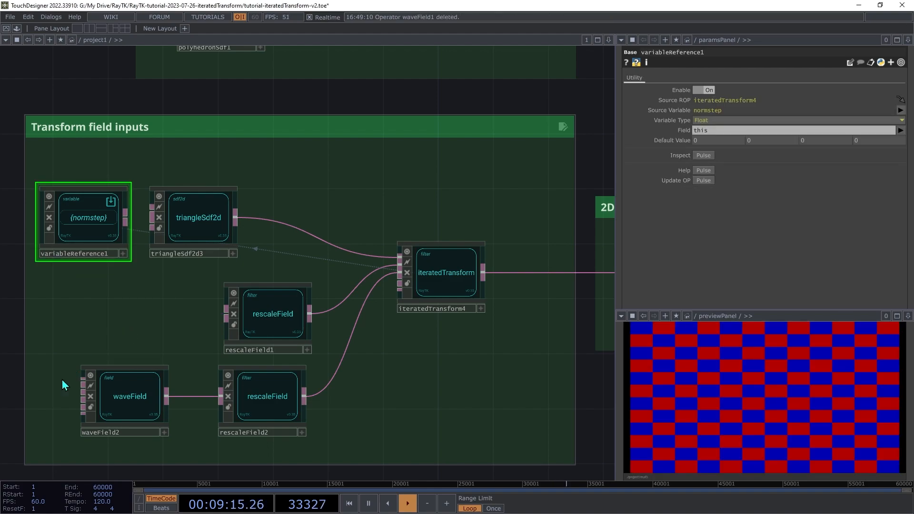
pyautogui.moveTo(108, 235); pyautogui.dragTo(226, 314)
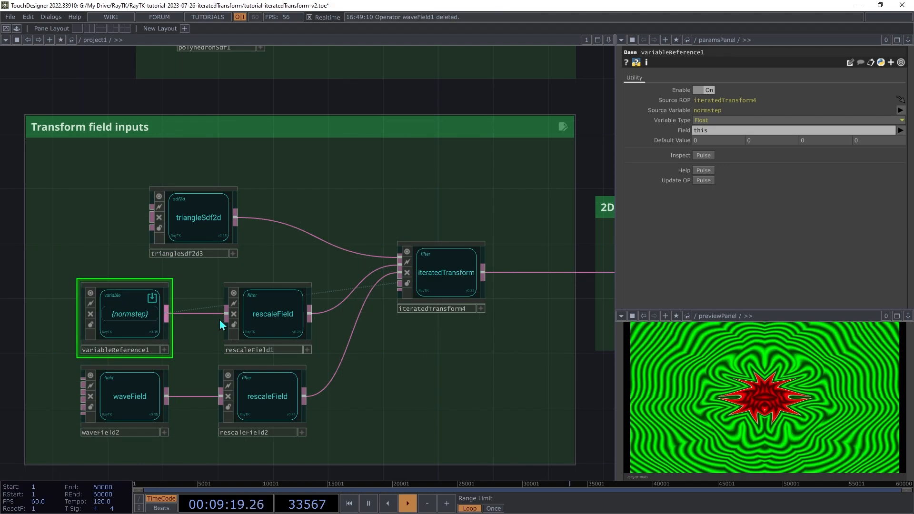
# Set rescaleField1's Output Low Z to -17 and Output High Z to 0, and review the normstep reference and iteratedTransform4.
pyautogui.click(279, 307)
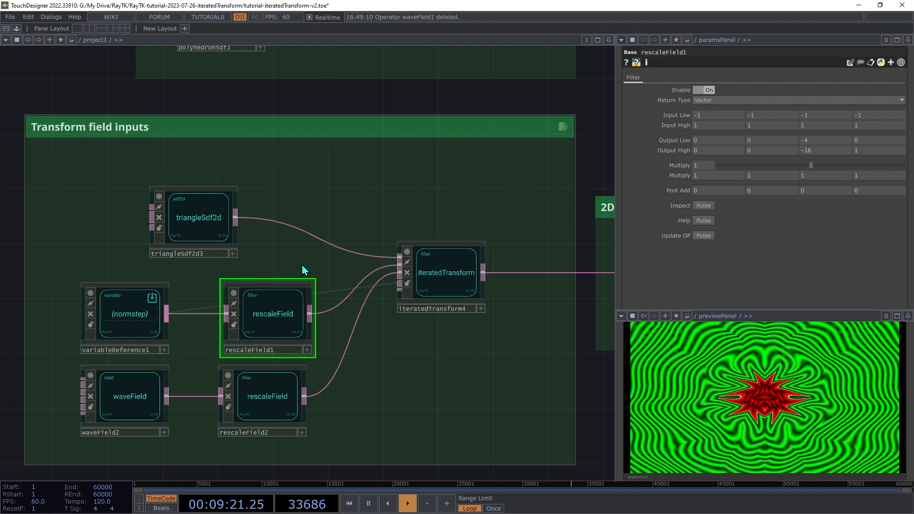
pyautogui.moveTo(809, 140)
pyautogui.mouseDown(button='middle')
pyautogui.moveTo(809, 123)
pyautogui.moveTo(807, 143)
pyautogui.mouseUp(button='middle')
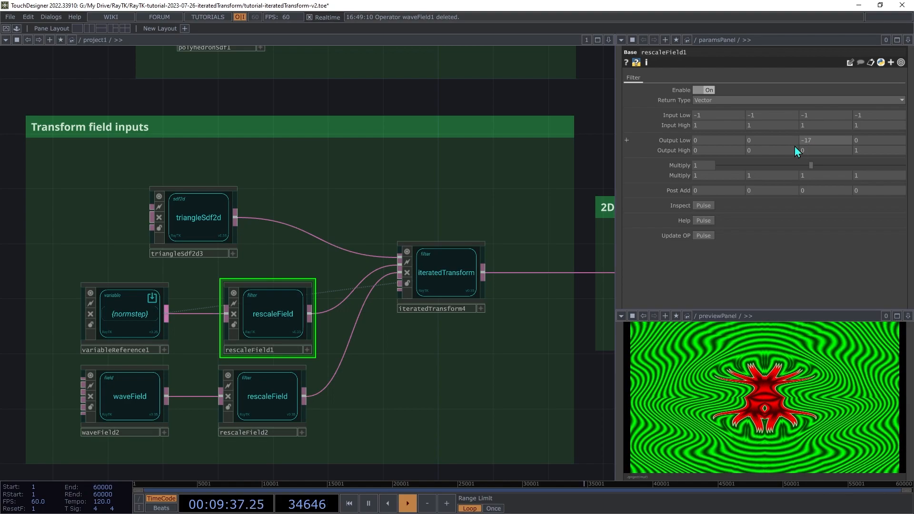
pyautogui.click(122, 318)
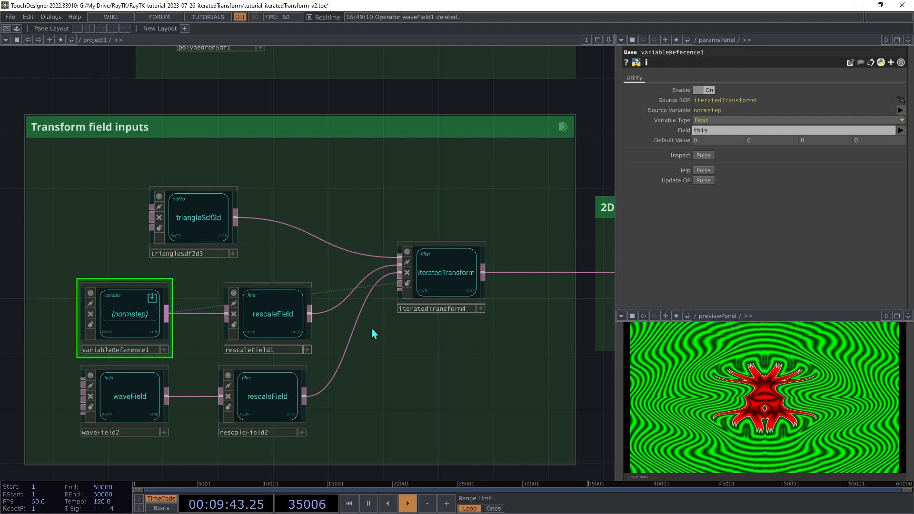
pyautogui.click(473, 277)
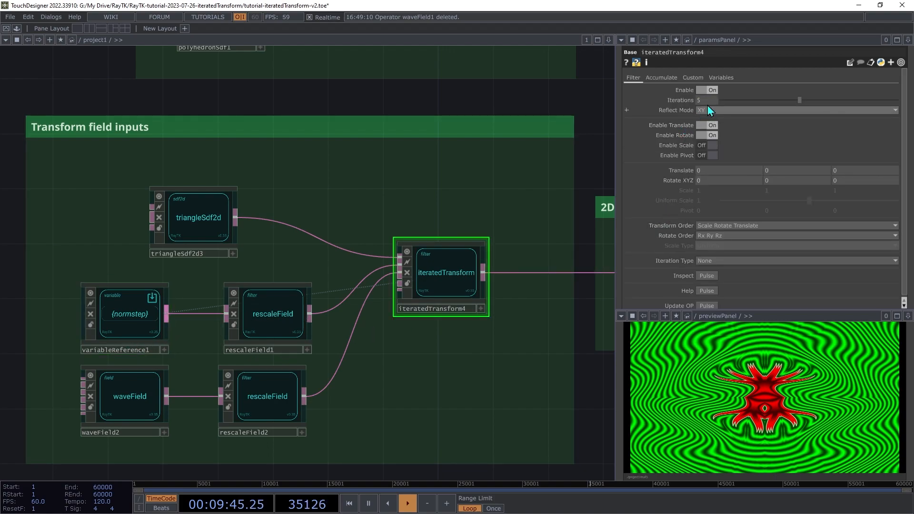
pyautogui.click(115, 327)
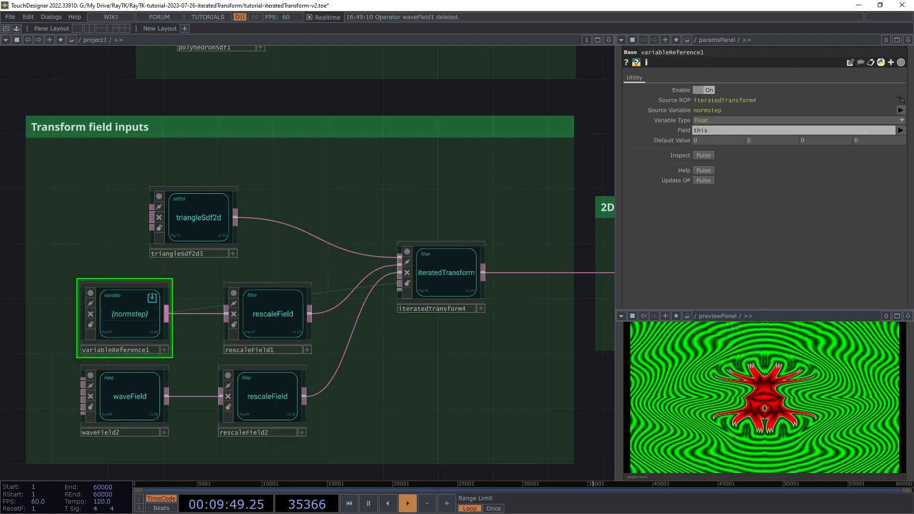
pyautogui.click(285, 317)
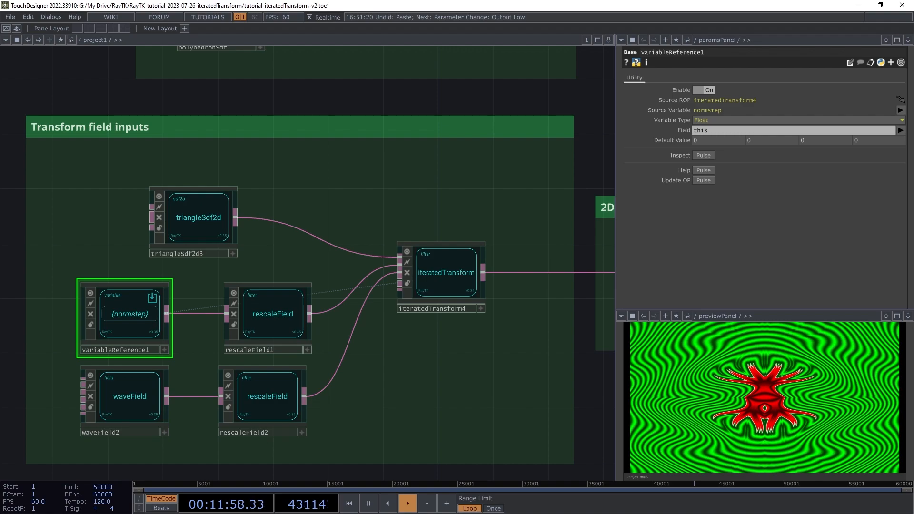
# Duplicate the eight 3D SDF example and visualization nodes into the Symmetry and custom transforms in 3D section, and preview the copied render.
pyautogui.press('h')
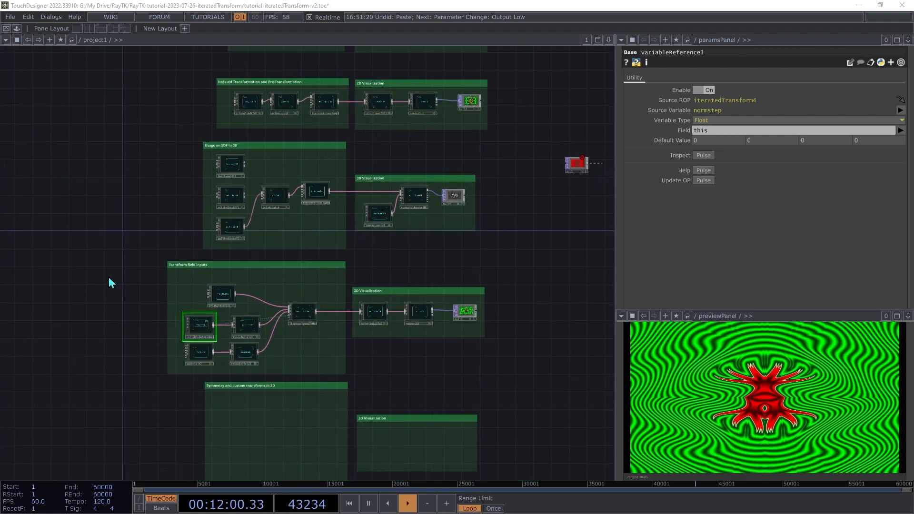
pyautogui.moveTo(237, 211); pyautogui.dragTo(314, 256)
pyautogui.keyDown('ctrl'); pyautogui.moveTo(409, 232); pyautogui.dragTo(326, 246); pyautogui.keyUp('ctrl')
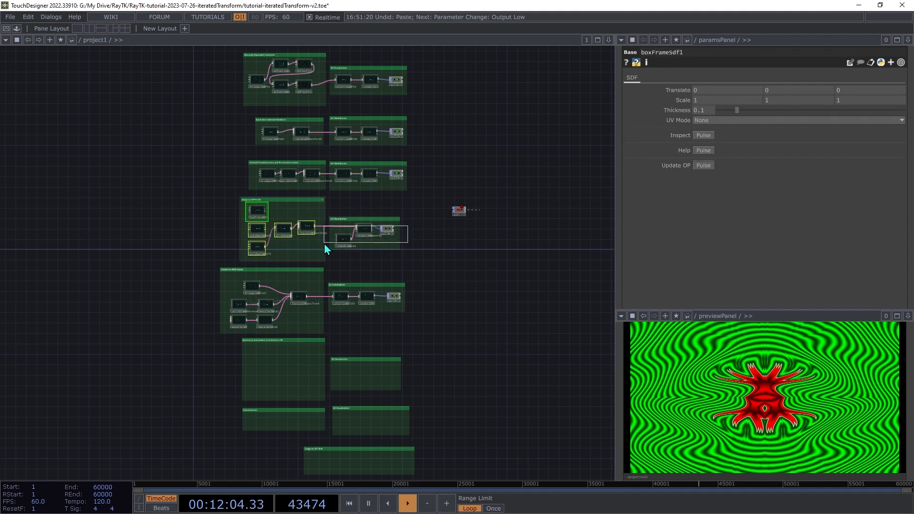
pyautogui.hotkey('ctrl', 'c')
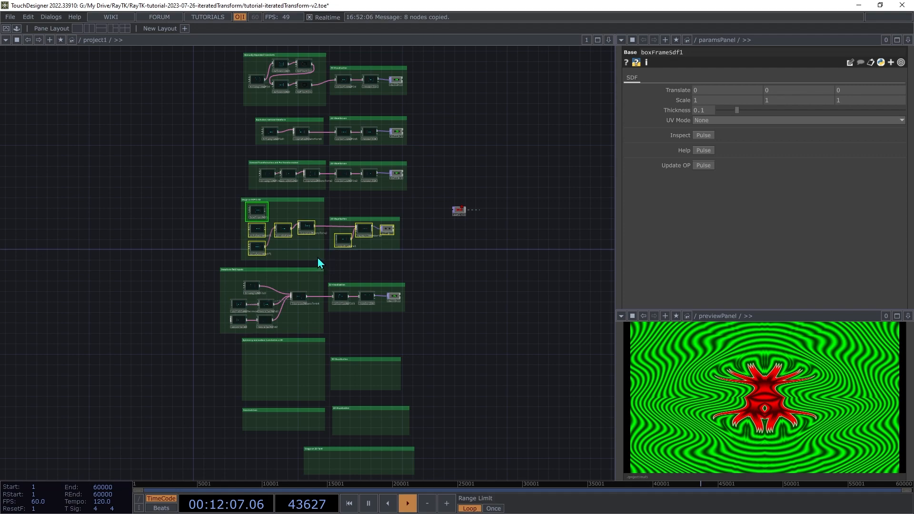
pyautogui.hotkey('ctrl', 'v')
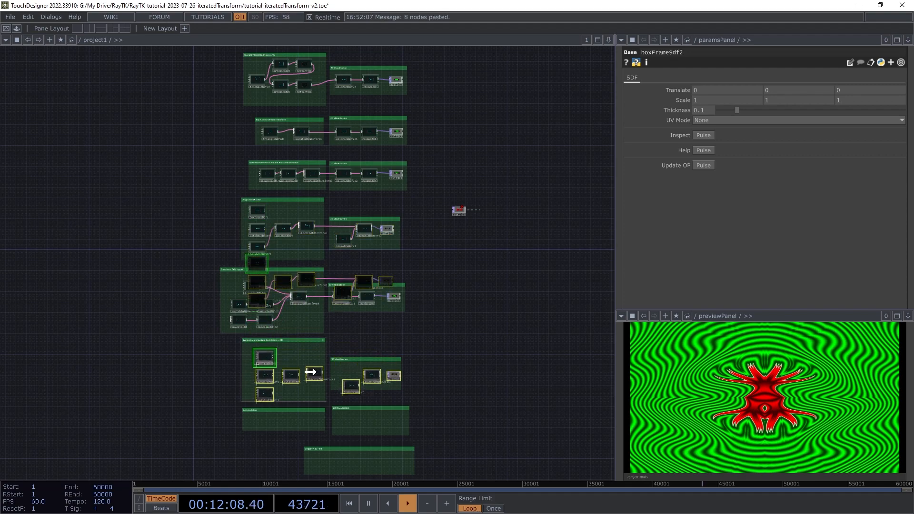
pyautogui.click(304, 367)
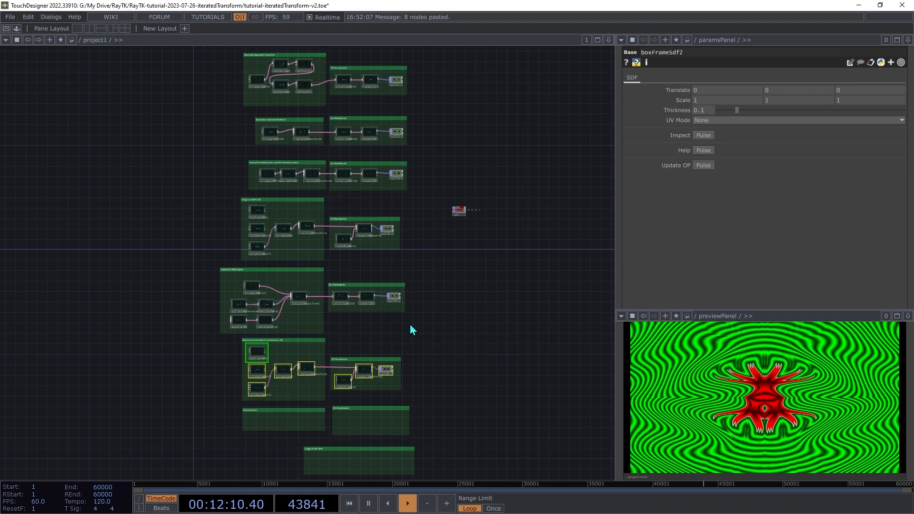
pyautogui.moveTo(383, 371); pyautogui.dragTo(699, 381)
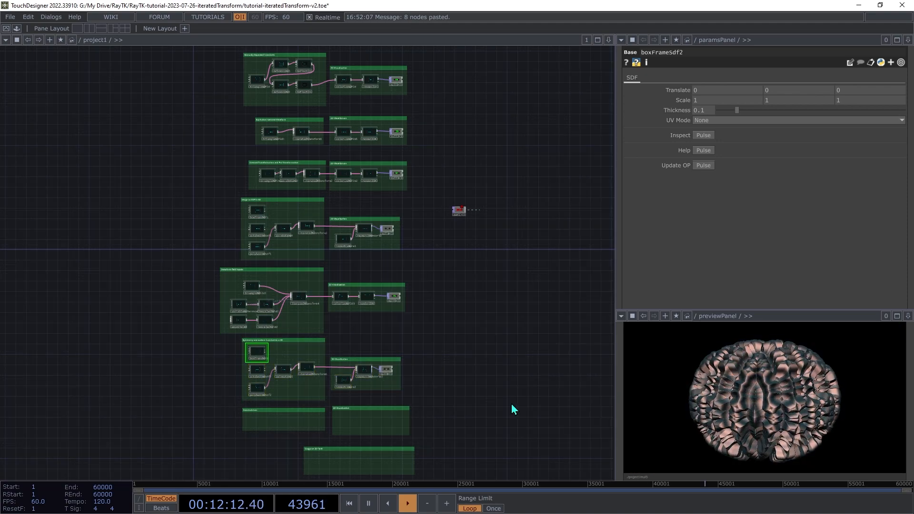
# Disable axisRotate5 in the Symmetry and custom transforms in 3D section.
pyautogui.scroll(5, 288, 376)
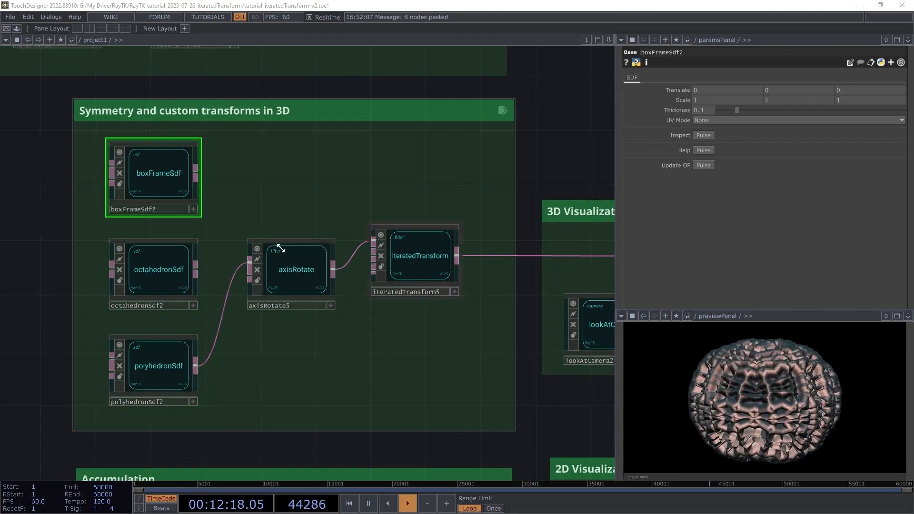
pyautogui.click(283, 259)
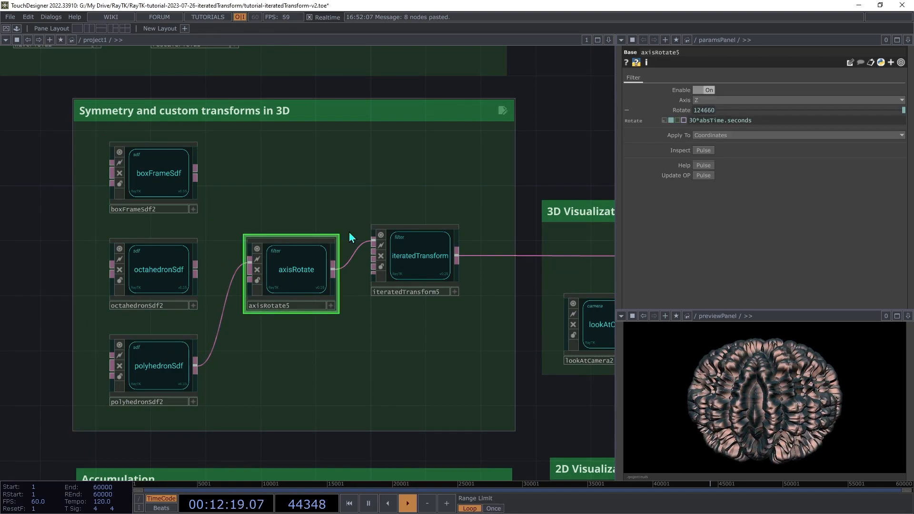
pyautogui.click(710, 90)
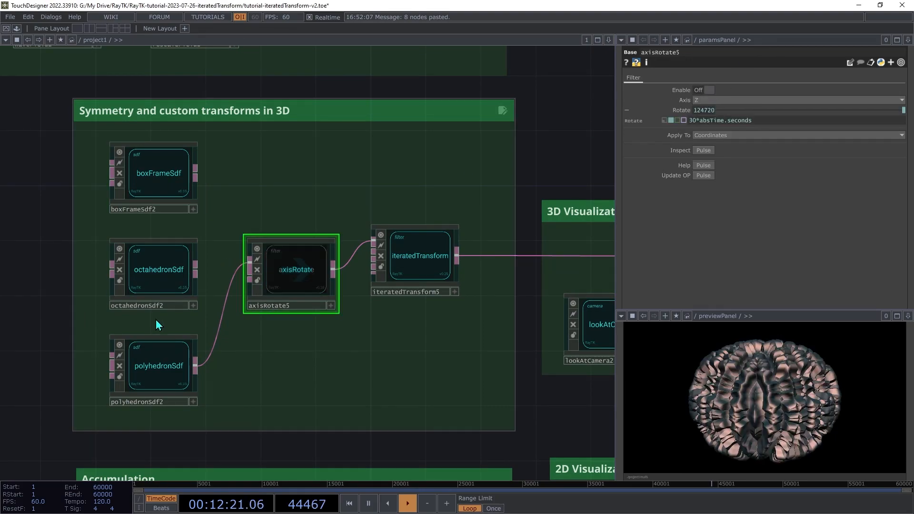
# Wire boxFrameSdf2 into axisRotate5 in place of polyhedronSdf2, and delete octahedronSdf2 and polyhedronSdf2.
pyautogui.moveTo(250, 263); pyautogui.dragTo(199, 206)
pyautogui.moveTo(208, 263); pyautogui.dragTo(95, 403)
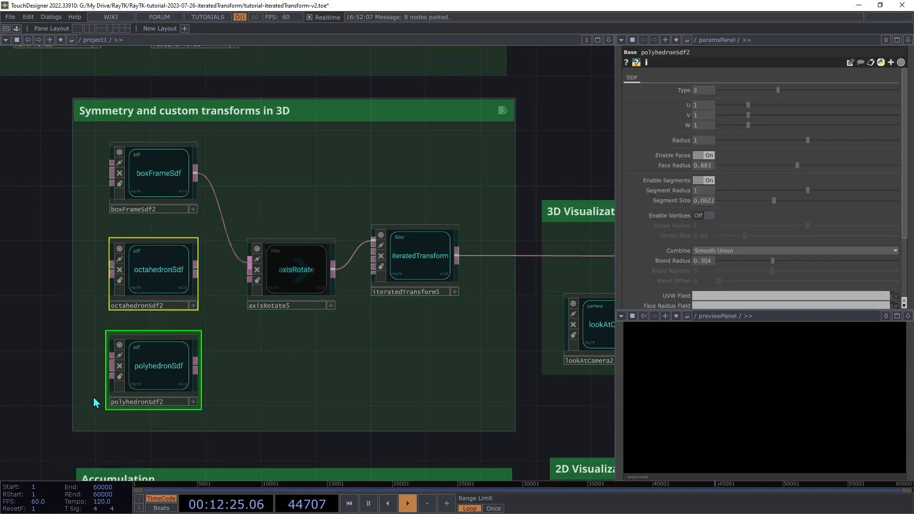
pyautogui.press('Delete')
# Reset iteratedTransform5's translation and rotation, and set Translate to 0.04, 0.07, 0 and Rotate XYZ to 2, -2, -3.
pyautogui.click(421, 252)
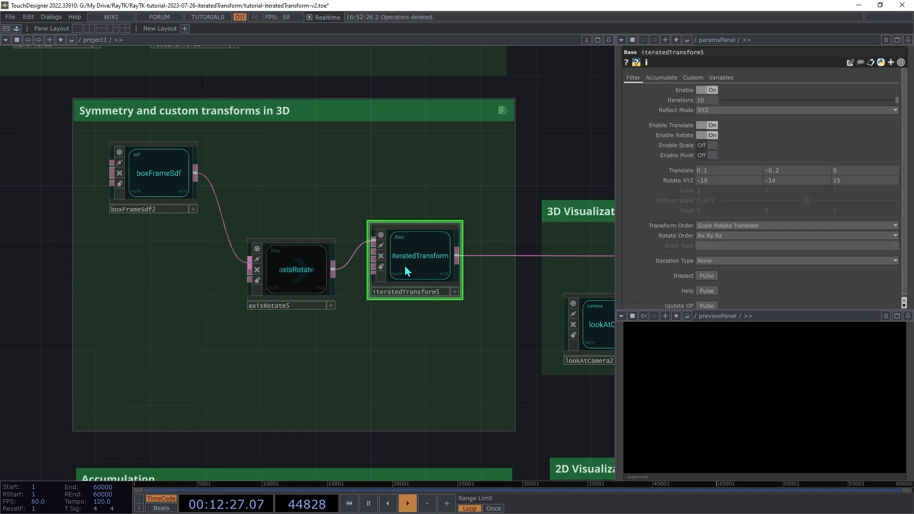
pyautogui.rightClick(684, 170)
pyautogui.click(712, 215)
pyautogui.rightClick(683, 180)
pyautogui.click(701, 227)
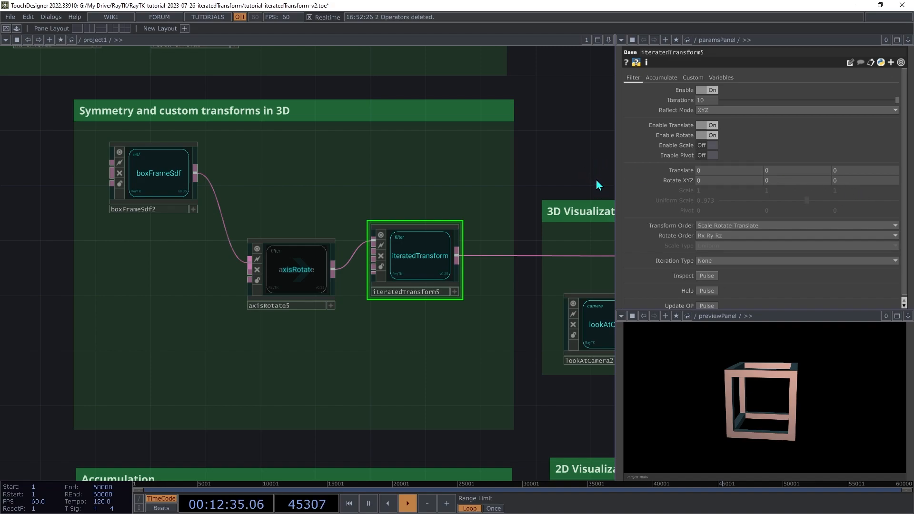
pyautogui.moveTo(840, 181); pyautogui.dragTo(784, 162, button='middle')
pyautogui.moveTo(718, 180)
pyautogui.mouseDown(button='middle')
pyautogui.moveTo(716, 166)
pyautogui.moveTo(721, 173)
pyautogui.mouseUp(button='middle')
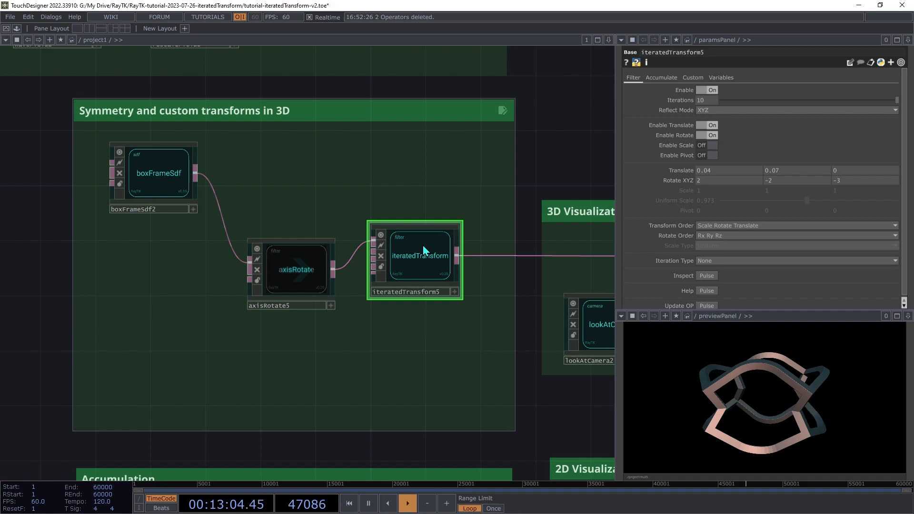
# Open iteratedTransform5 in the RayTK Inspector and examine the reflected box frame from several angles.
pyautogui.click(707, 276)
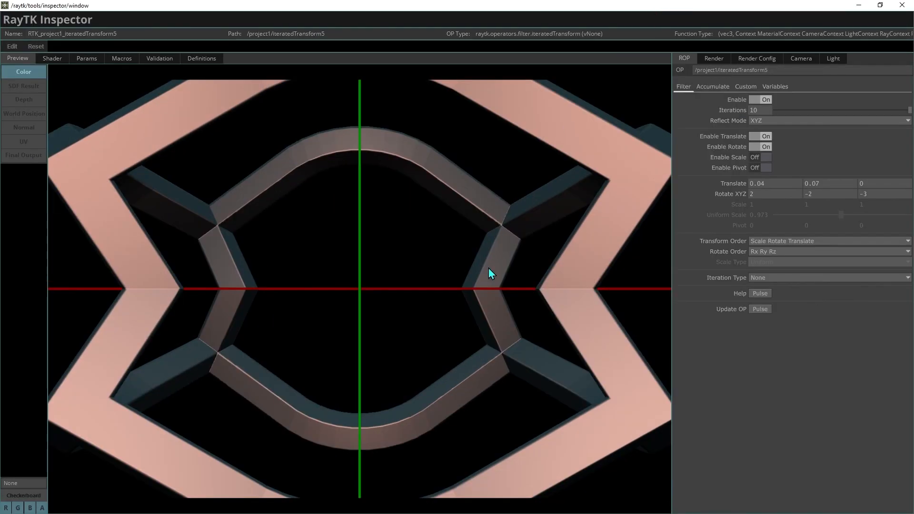
pyautogui.moveTo(450, 265); pyautogui.dragTo(444, 406, button='middle')
pyautogui.moveTo(465, 285); pyautogui.dragTo(172, 401)
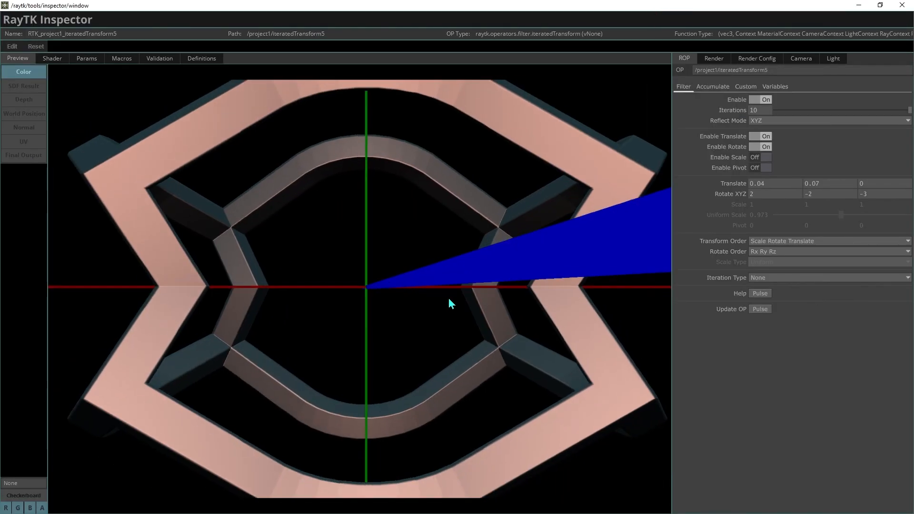
pyautogui.moveTo(513, 280); pyautogui.dragTo(400, 351)
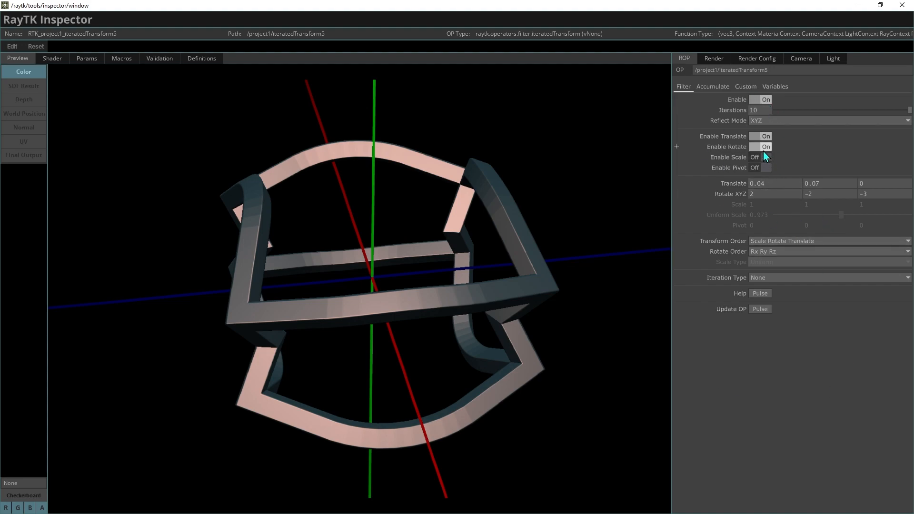
# Switch iteratedTransform5's Reflect Mode to XY and back to XYZ to compare the shapes, and close the inspector.
pyautogui.click(761, 121)
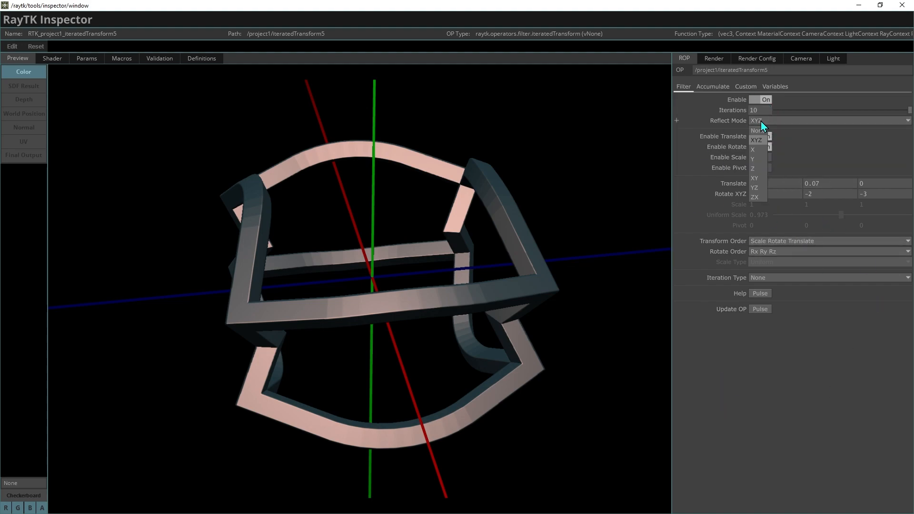
pyautogui.click(760, 179)
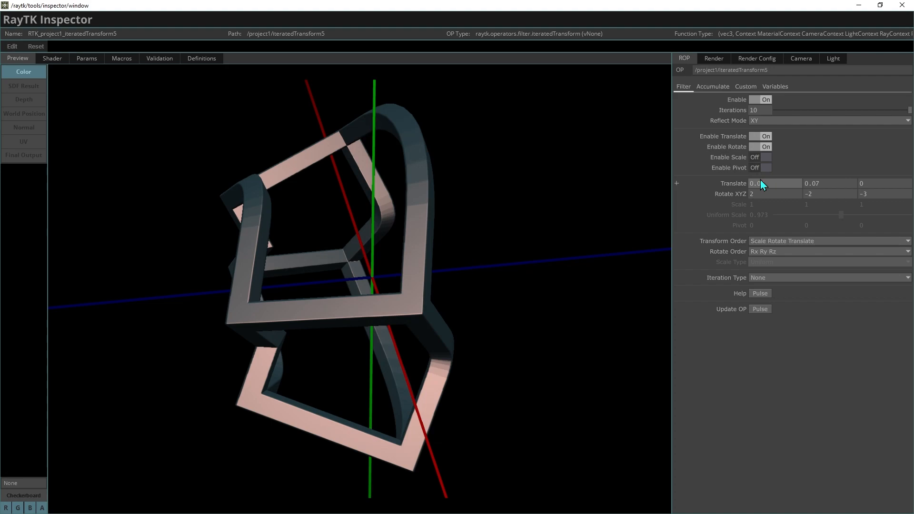
pyautogui.moveTo(519, 382); pyautogui.dragTo(238, 393)
pyautogui.click(777, 121)
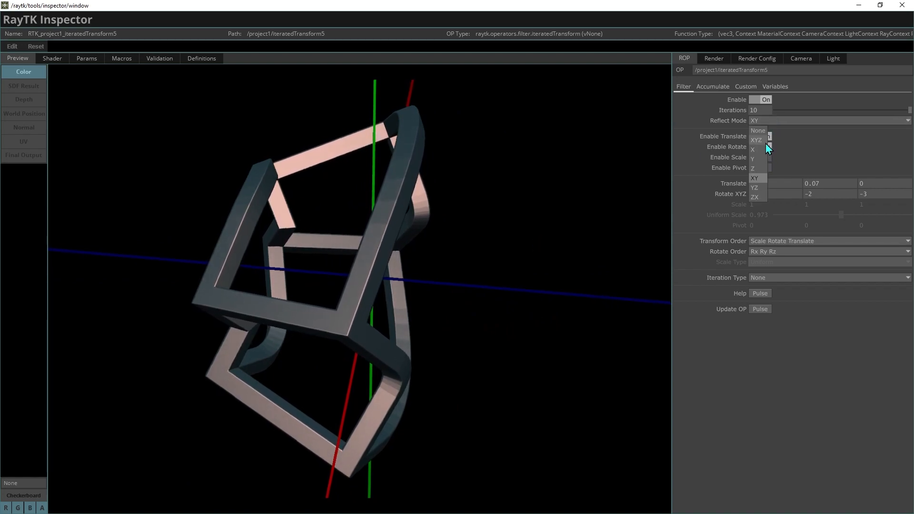
pyautogui.click(767, 142)
pyautogui.moveTo(428, 318); pyautogui.dragTo(625, 308)
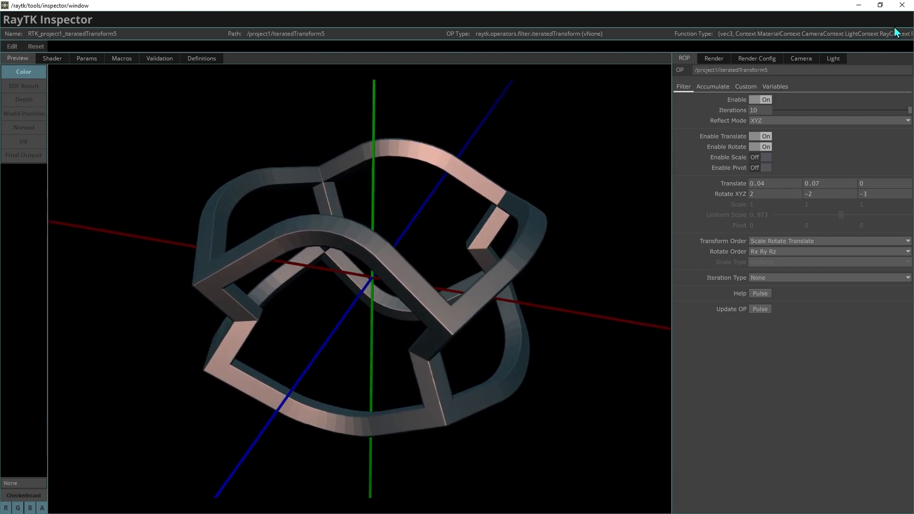
pyautogui.click(901, 5)
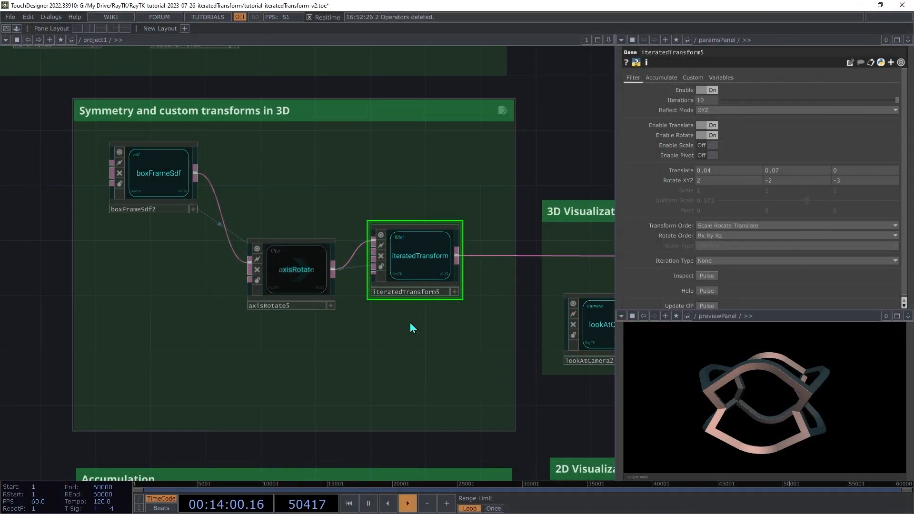
# Move axisRotate5 level with boxFrameSdf2 and set iteratedTransform5's Reflect Mode to None.
pyautogui.moveTo(305, 282); pyautogui.dragTo(307, 183)
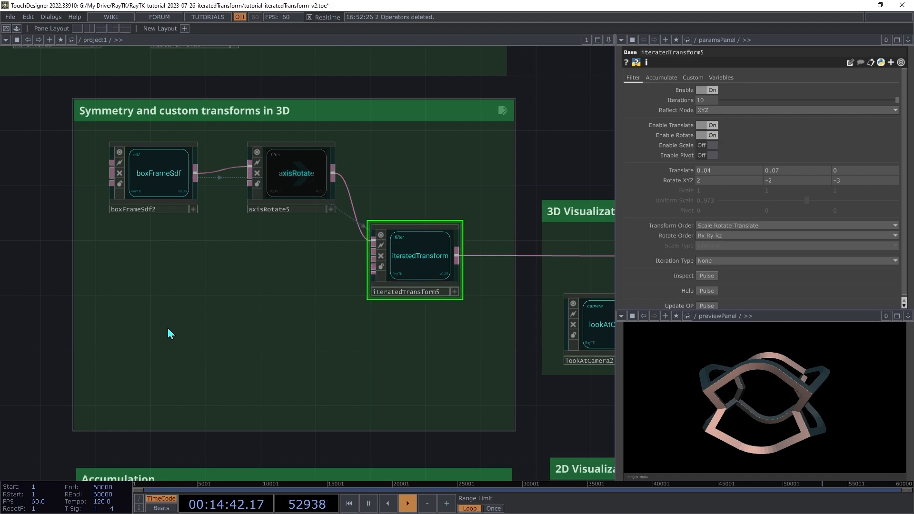
pyautogui.click(717, 110)
pyautogui.click(705, 120)
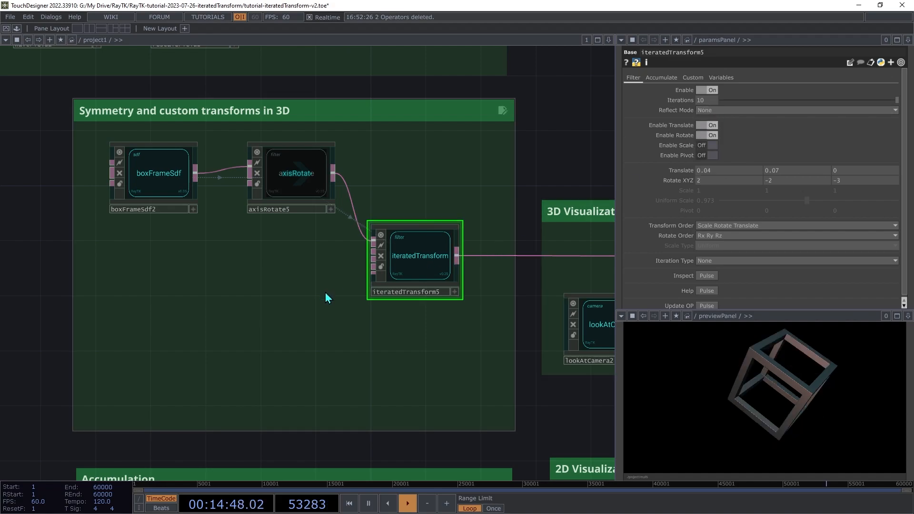
# Add a positionField operator below boxFrameSdf2 in the Symmetry and custom transforms in 3D section.
pyautogui.hotkey('alt', 'r')
pyautogui.write('pos')
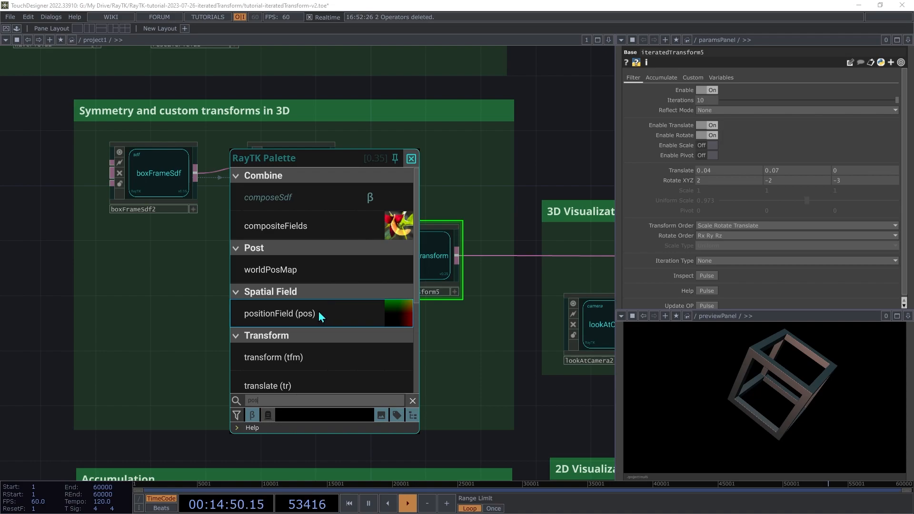
pyautogui.click(321, 314)
pyautogui.click(158, 332)
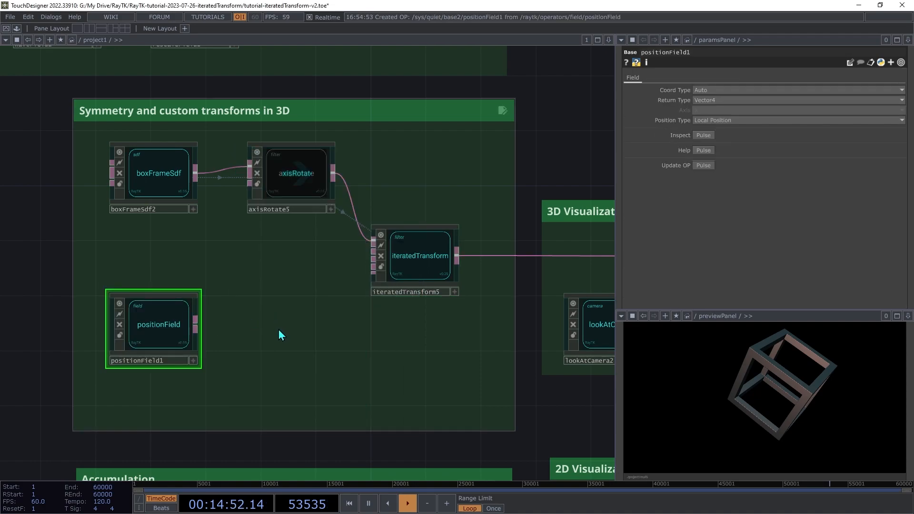
# Add a moduloPolar operator beside positionField1 and wire it between positionField1 and iteratedTransform5's last input.
pyautogui.hotkey('alt', 'r')
pyautogui.write('modulop')
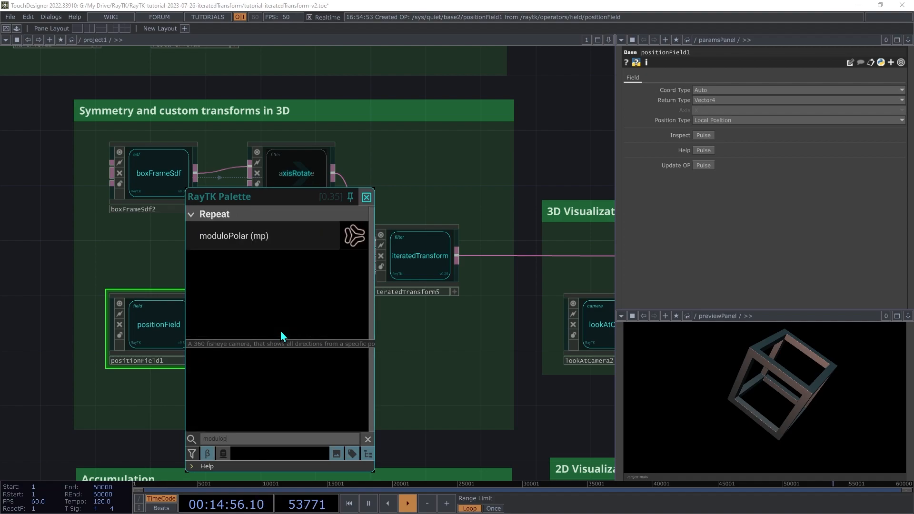
pyautogui.click(241, 240)
pyautogui.click(270, 327)
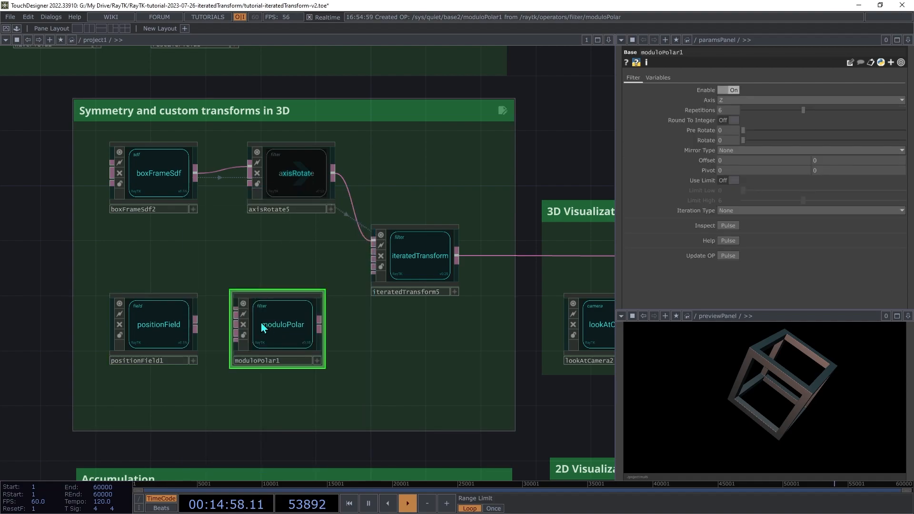
pyautogui.moveTo(236, 309); pyautogui.dragTo(195, 324)
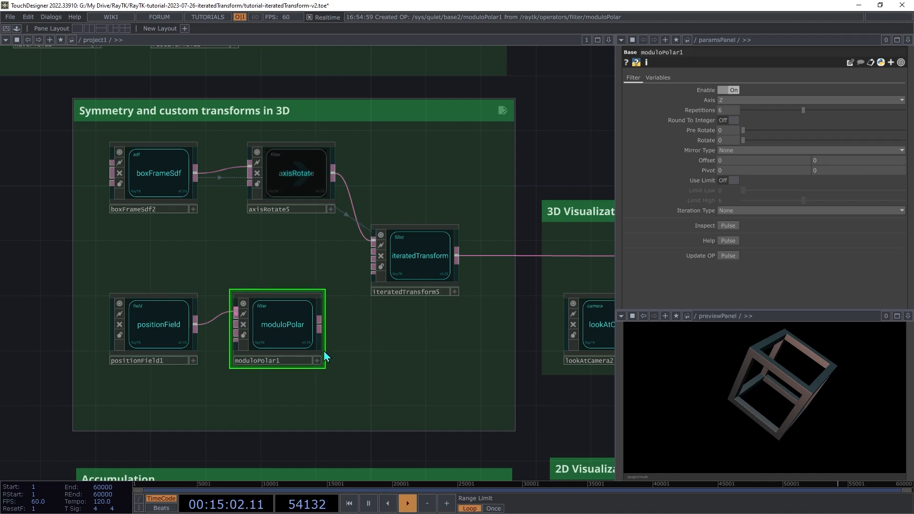
pyautogui.moveTo(319, 324); pyautogui.dragTo(379, 281)
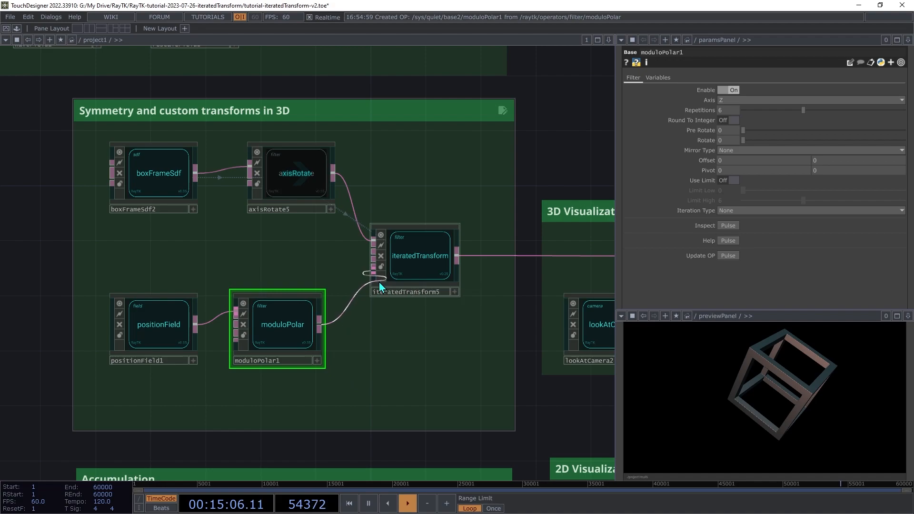
pyautogui.moveTo(379, 282); pyautogui.dragTo(379, 282)
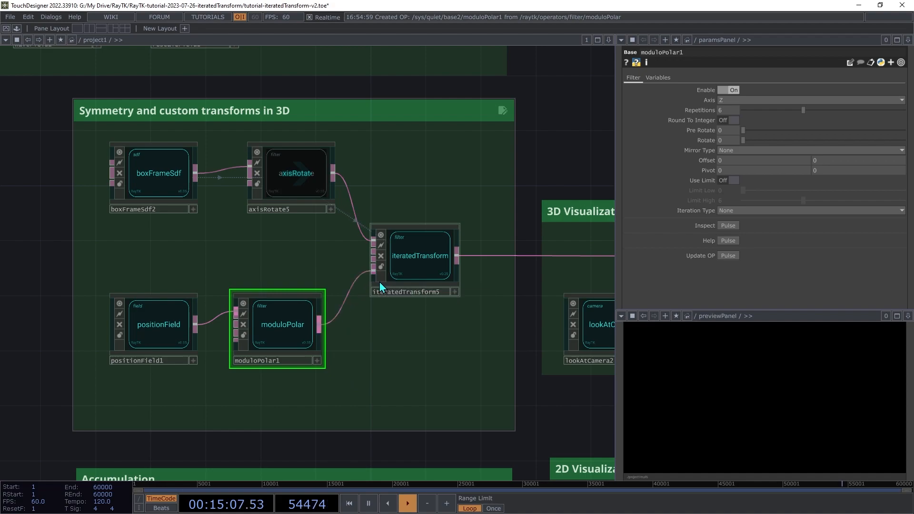
# Set iteratedTransform5's X rotation to 10 and Z rotation to 4, and check the render preview.
pyautogui.click(418, 266)
pyautogui.moveTo(851, 180); pyautogui.dragTo(906, 181, button='middle')
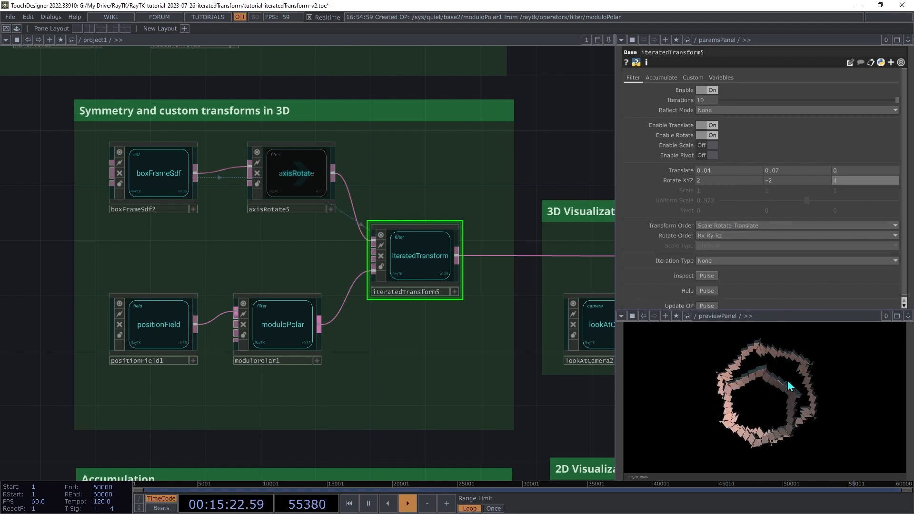
pyautogui.moveTo(783, 178); pyautogui.dragTo(748, 209, button='middle')
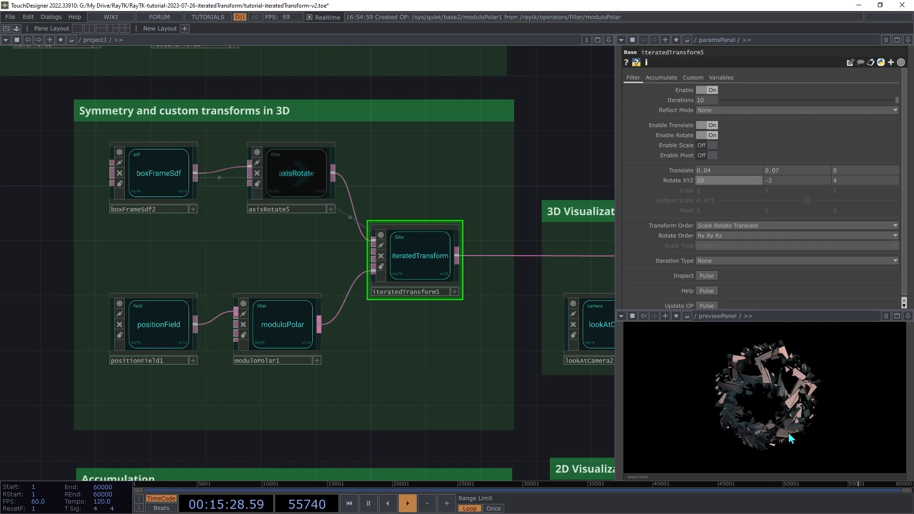
pyautogui.scroll(5, 785, 428)
pyautogui.scroll(-5, 784, 419)
pyautogui.scroll(2, 784, 416)
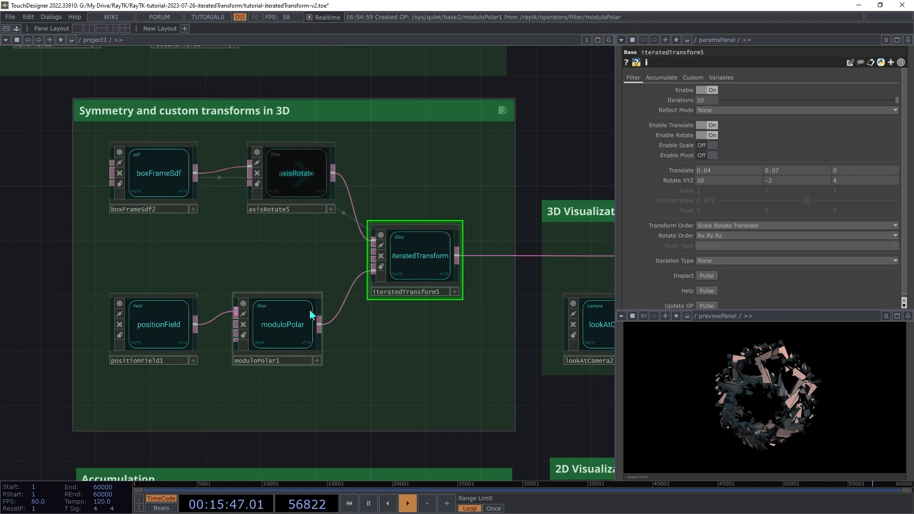
# Set moduloPolar1's Mirror Type to Mirror.
pyautogui.click(279, 327)
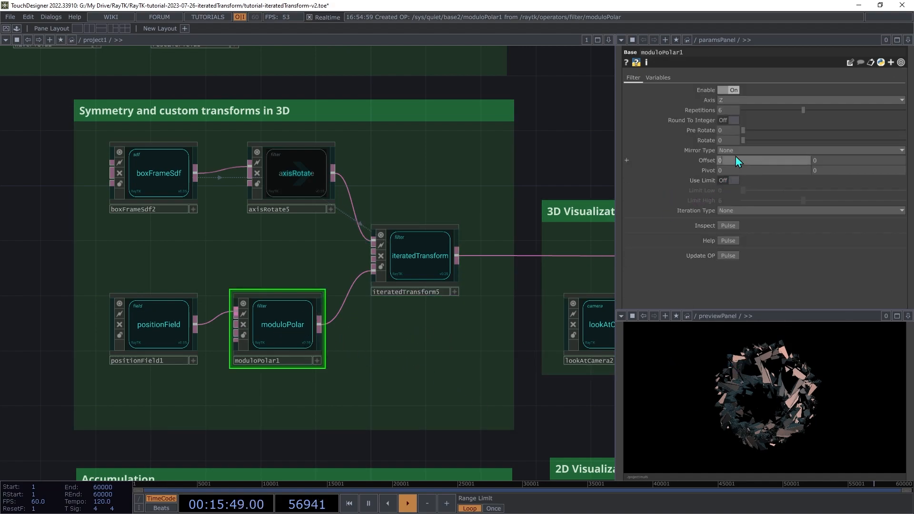
pyautogui.click(747, 150)
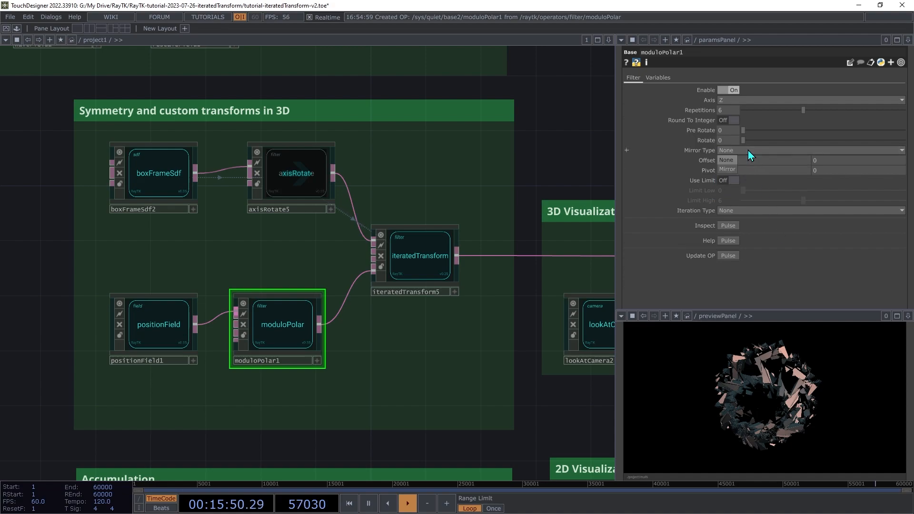
pyautogui.click(729, 172)
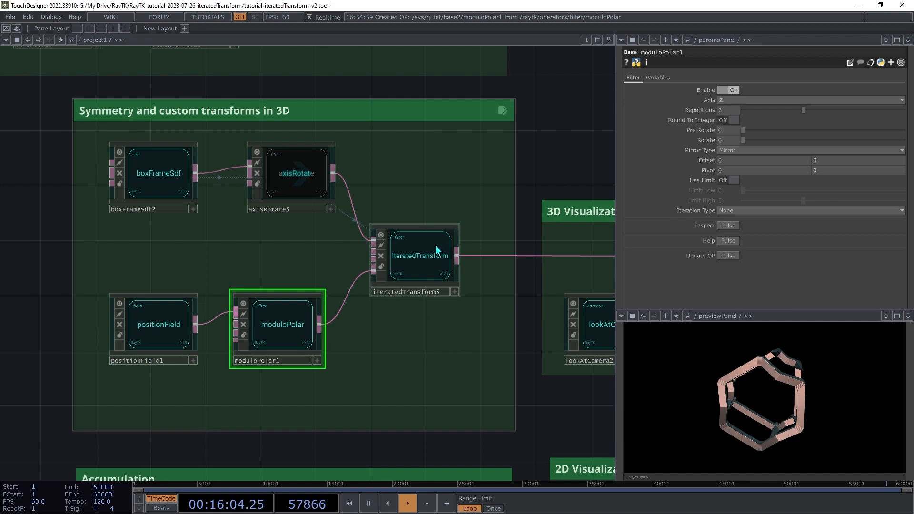
# Review the parameters of iteratedTransform5, moduloPolar1, positionField1 and boxFrameSdf2 to trace the custom transform chain.
pyautogui.click(434, 262)
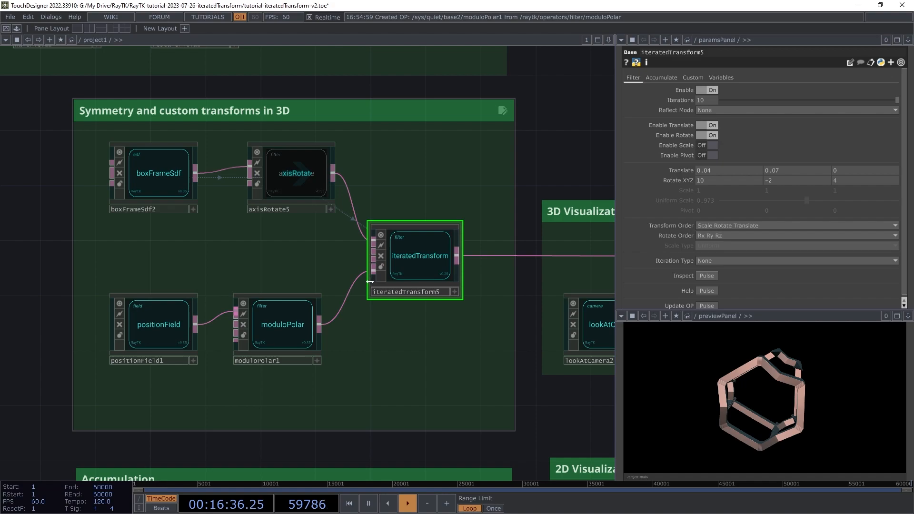
pyautogui.click(287, 325)
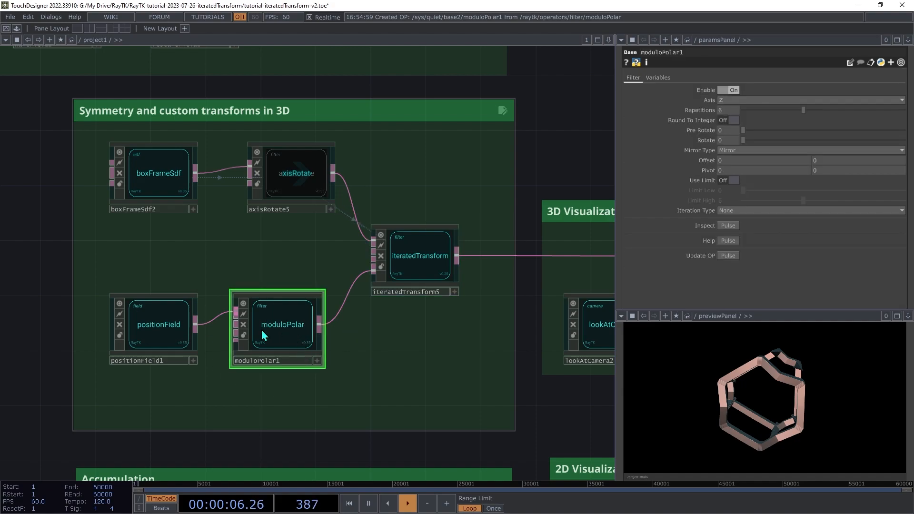
pyautogui.click(162, 319)
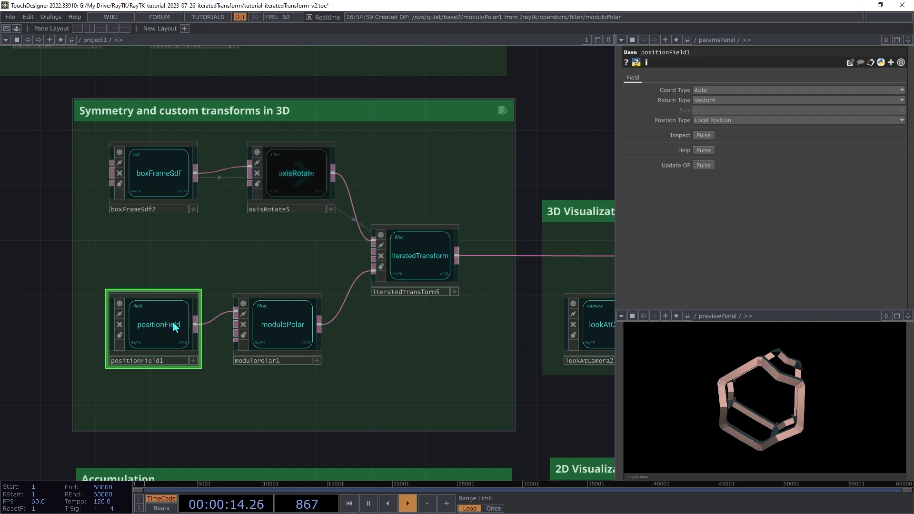
pyautogui.click(274, 325)
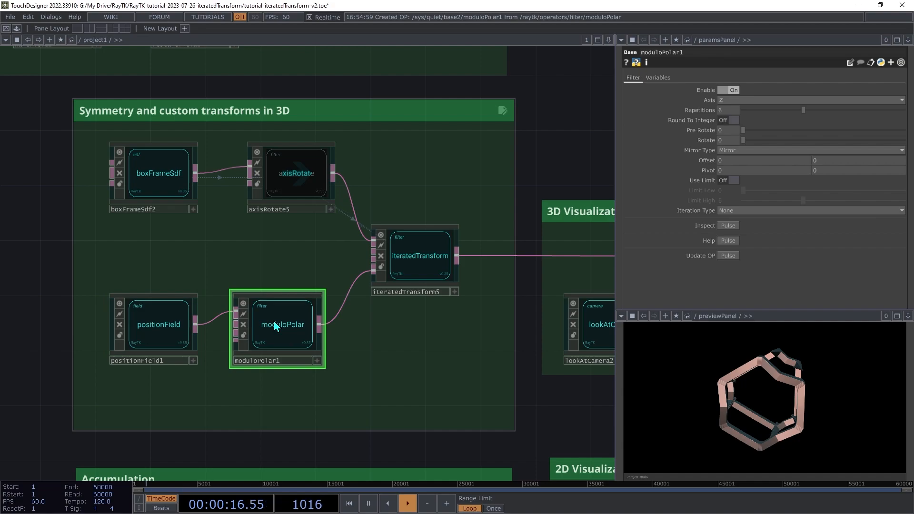
pyautogui.click(414, 277)
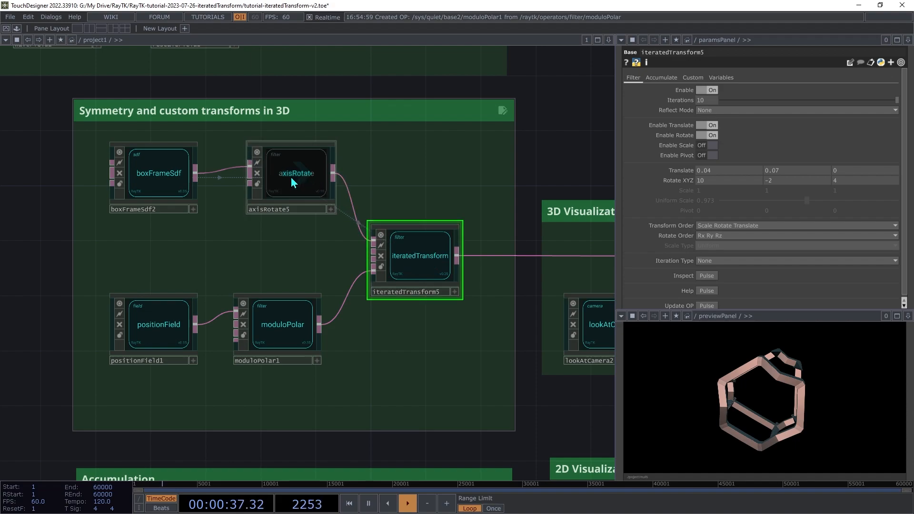
pyautogui.click(121, 202)
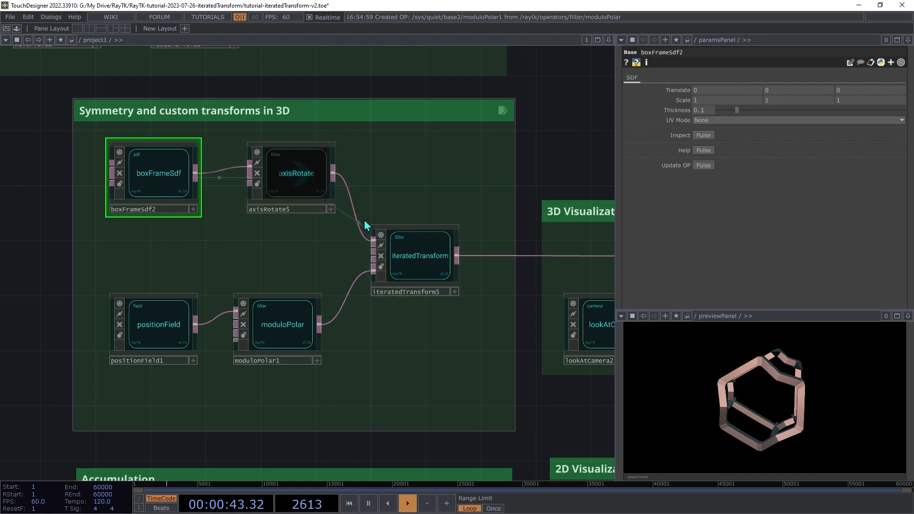
pyautogui.click(434, 258)
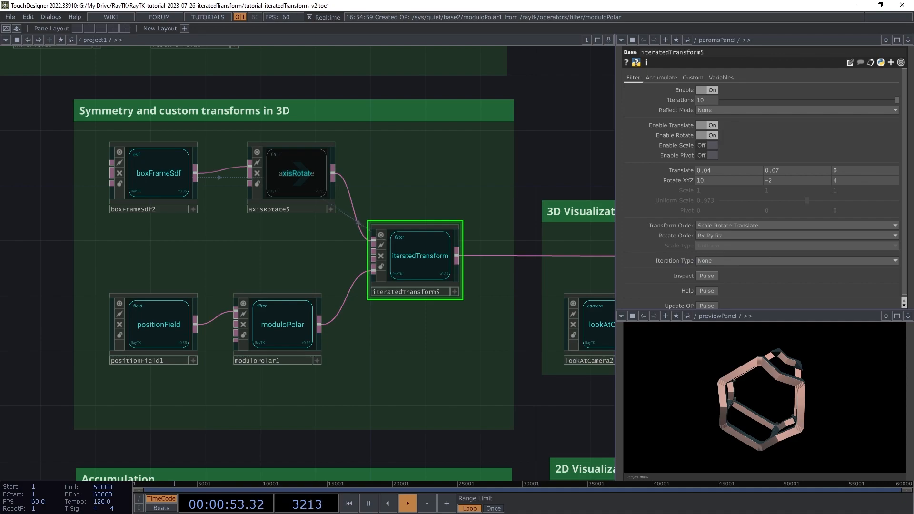
pyautogui.click(292, 321)
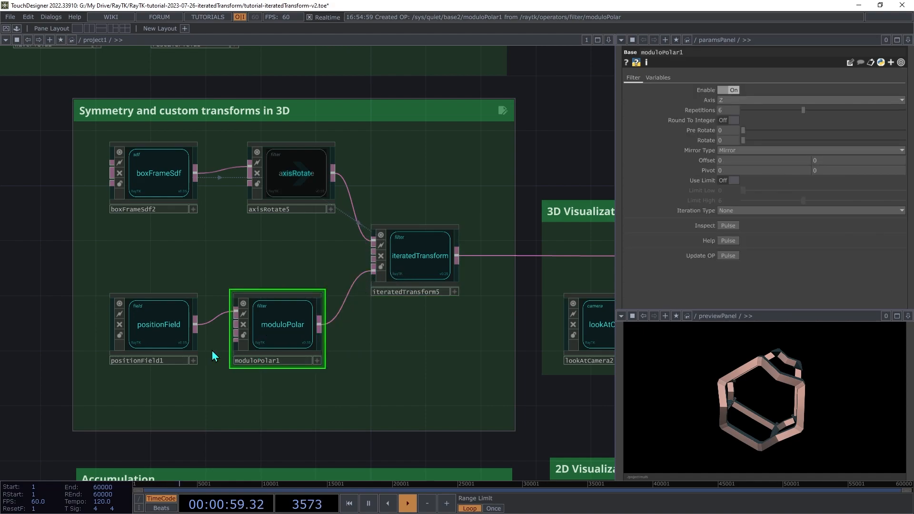
pyautogui.click(181, 343)
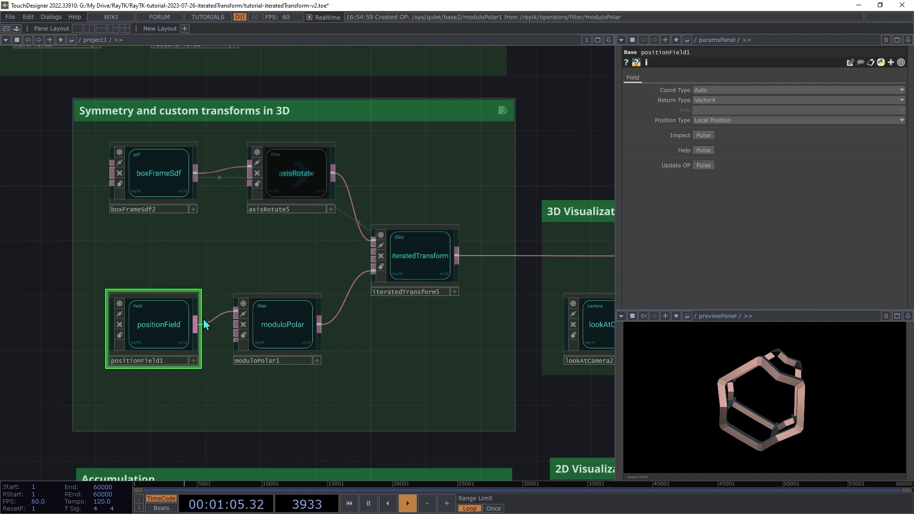
# Review the parameters of positionField1, moduloPolar1 and iteratedTransform5 to see how the polar repetition feeds the custom transform.
pyautogui.click(274, 326)
pyautogui.click(405, 267)
pyautogui.click(277, 324)
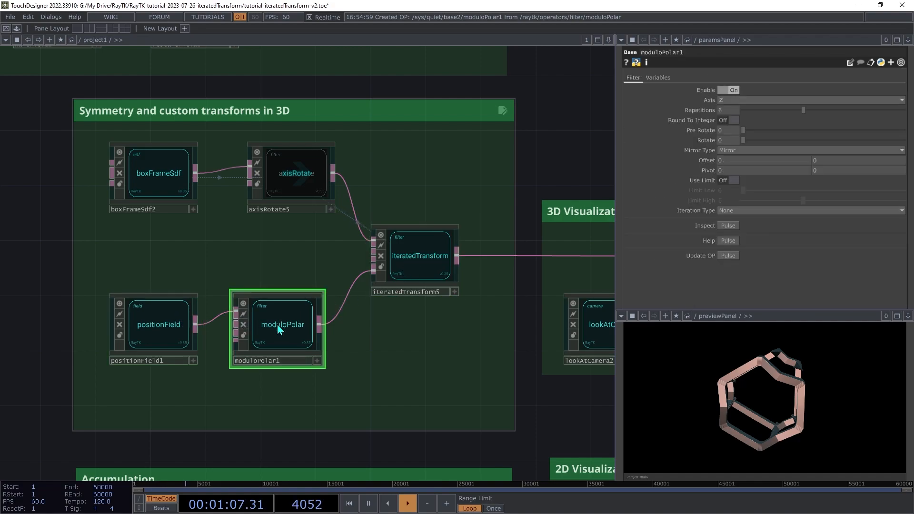
pyautogui.click(153, 326)
pyautogui.click(278, 328)
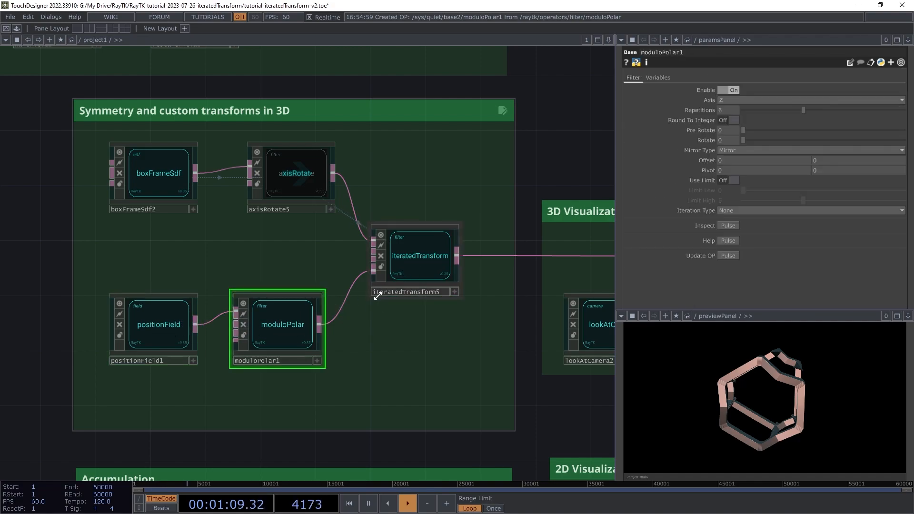
pyautogui.click(416, 261)
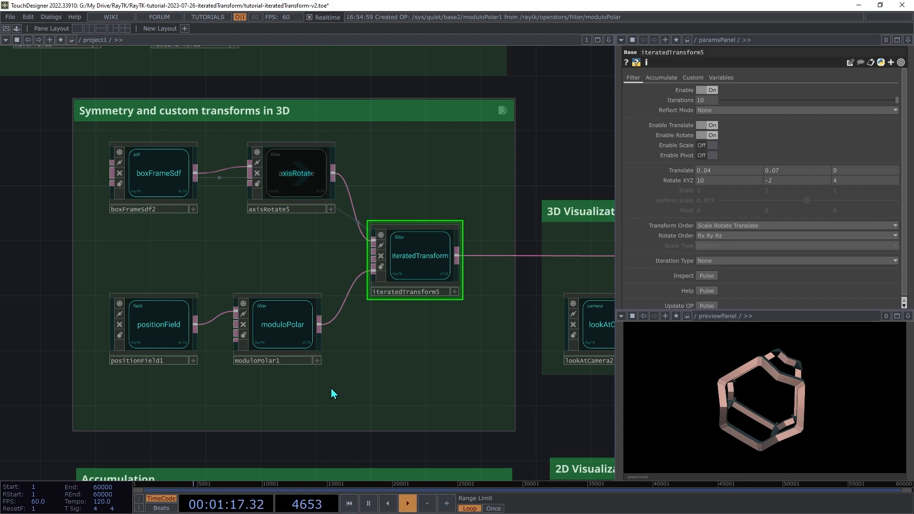
pyautogui.click(282, 324)
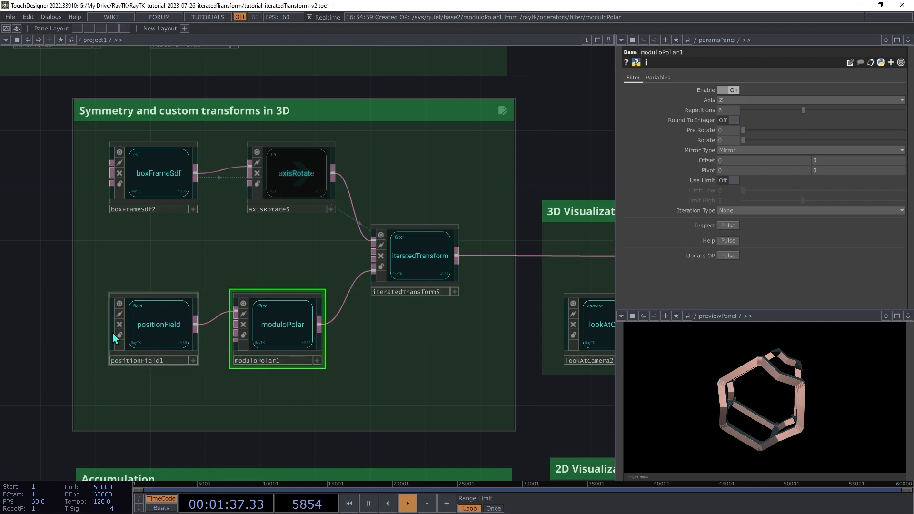
pyautogui.click(422, 249)
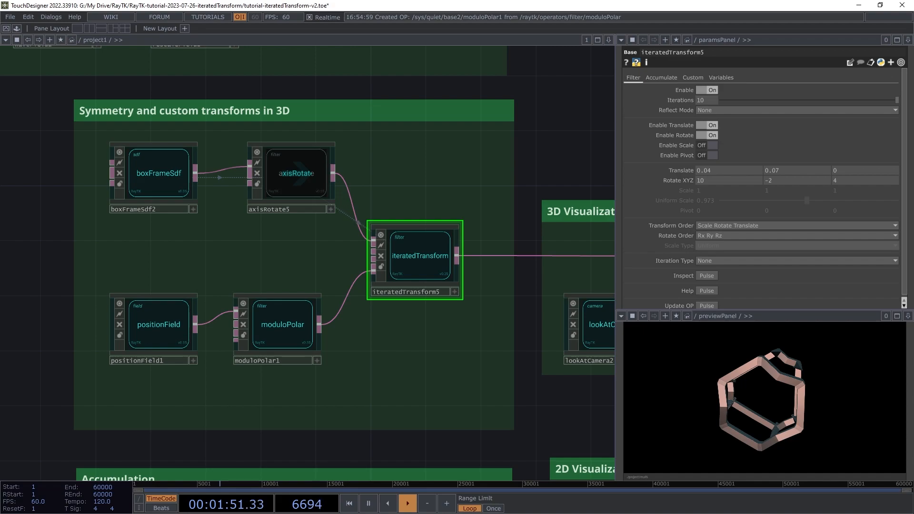
pyautogui.click(281, 325)
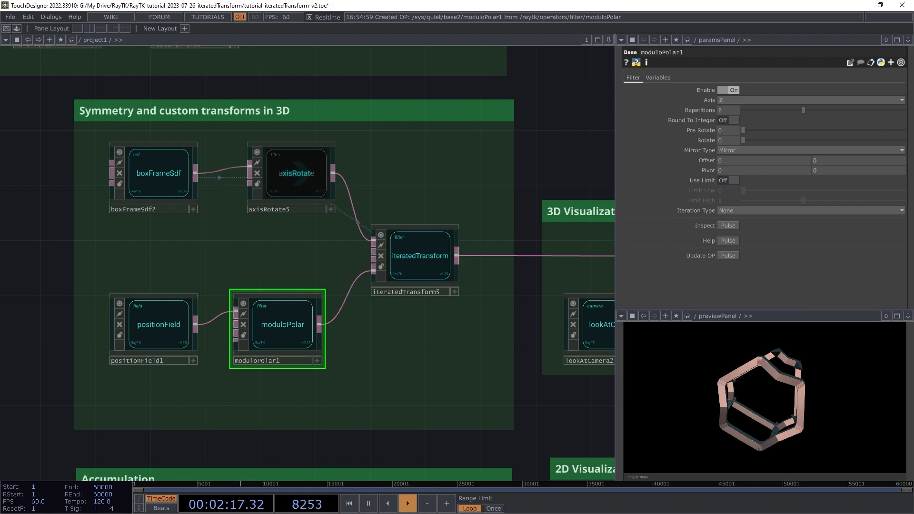
# Copy the five-node chain starting at triangleSdf2d1 into the Accumulation and adjoining 2D Visualization boxes, and preview the copy's null output.
pyautogui.press('h')
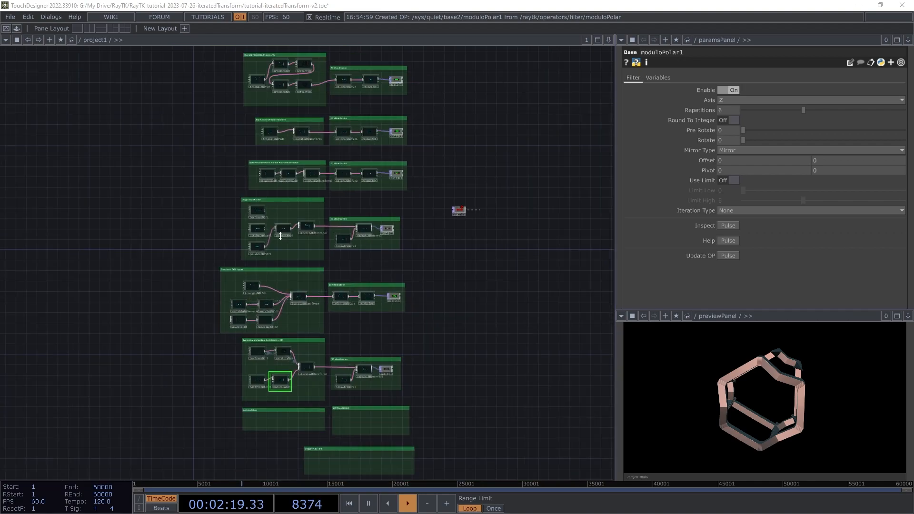
pyautogui.moveTo(427, 127); pyautogui.dragTo(233, 143, button='right')
pyautogui.hotkey('ctrl', 'c')
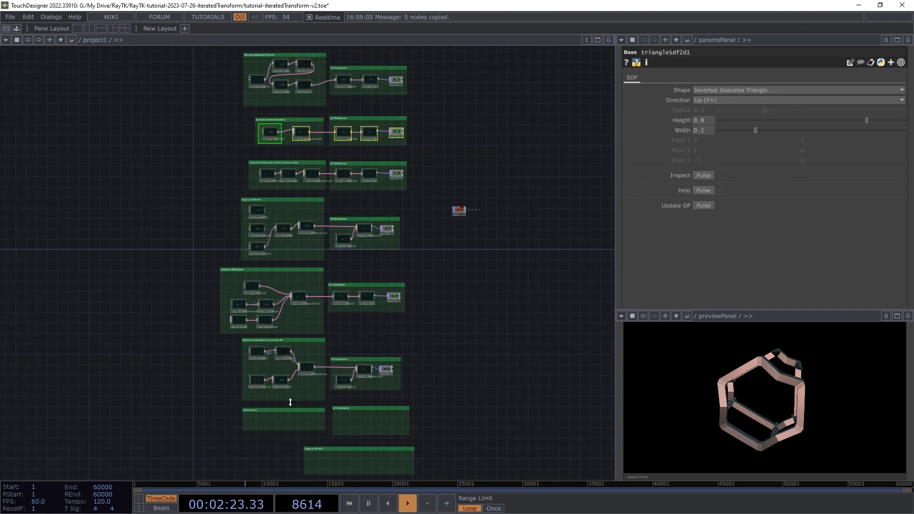
pyautogui.hotkey('ctrl', 'v')
pyautogui.moveTo(294, 417); pyautogui.dragTo(261, 424)
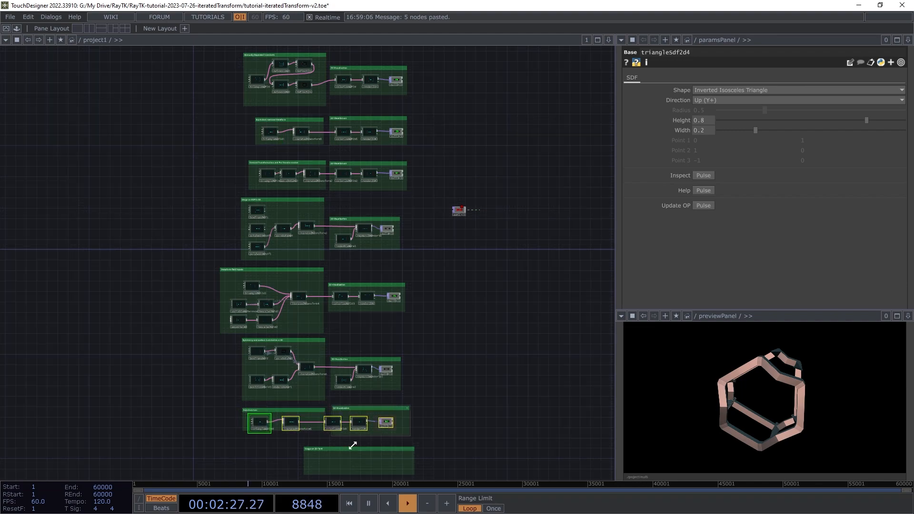
pyautogui.moveTo(382, 427); pyautogui.dragTo(404, 430)
pyautogui.click(404, 430)
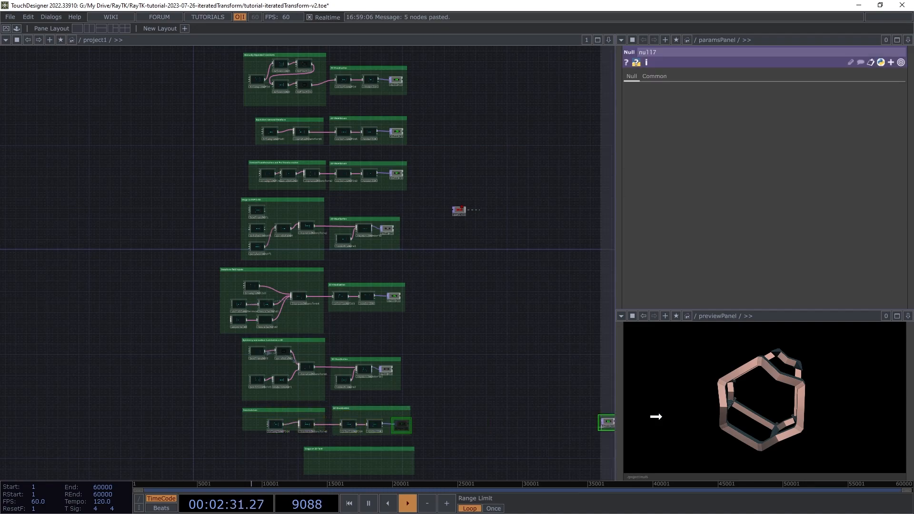
# Set the Reflect Mode of iteratedTransform6 in the Accumulation box to X.
pyautogui.scroll(10, 269, 417)
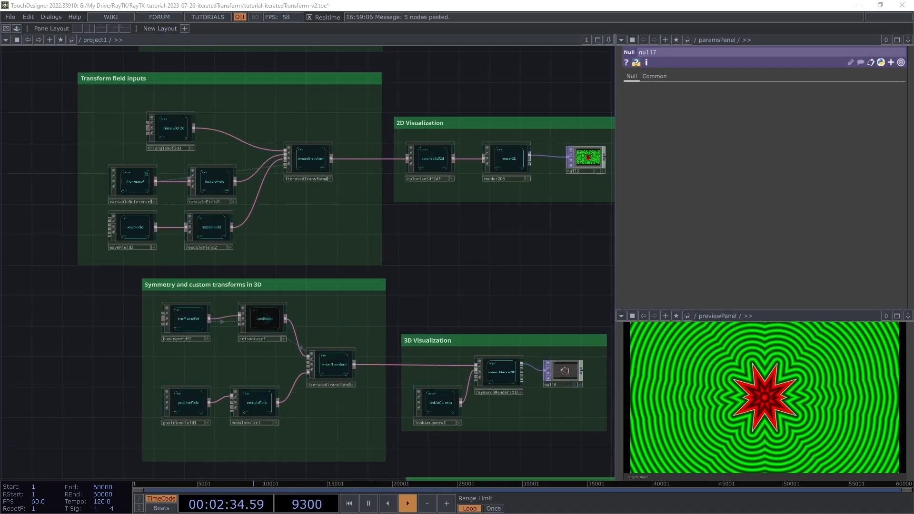
pyautogui.moveTo(157, 261); pyautogui.dragTo(468, 304)
pyautogui.moveTo(394, 322); pyautogui.dragTo(385, 294)
pyautogui.click(345, 395)
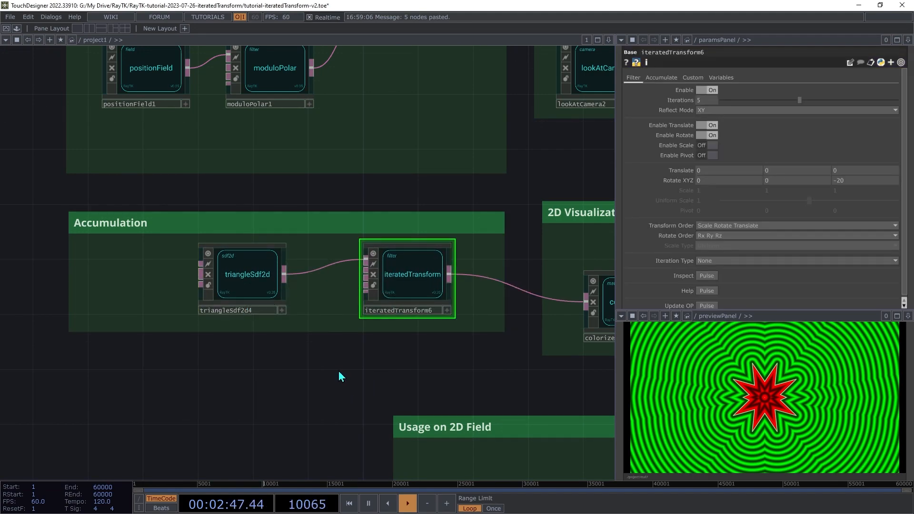
pyautogui.click(705, 113)
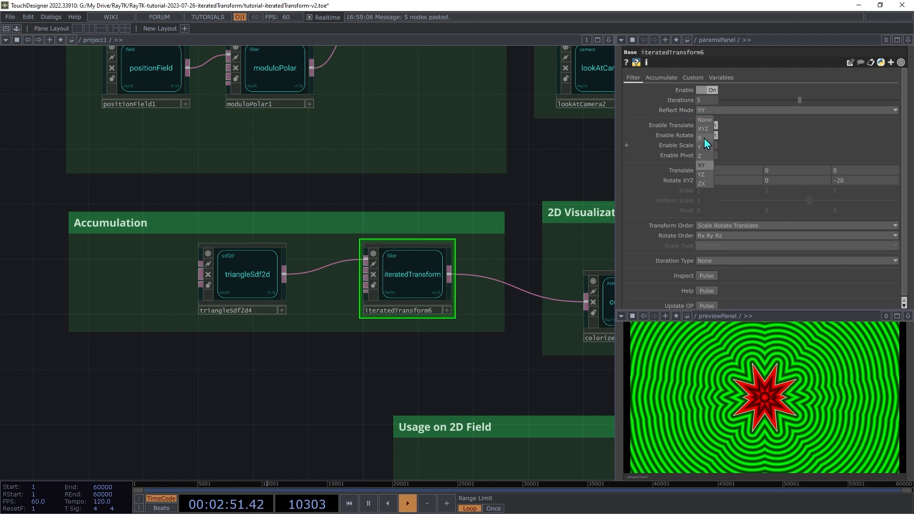
pyautogui.click(700, 138)
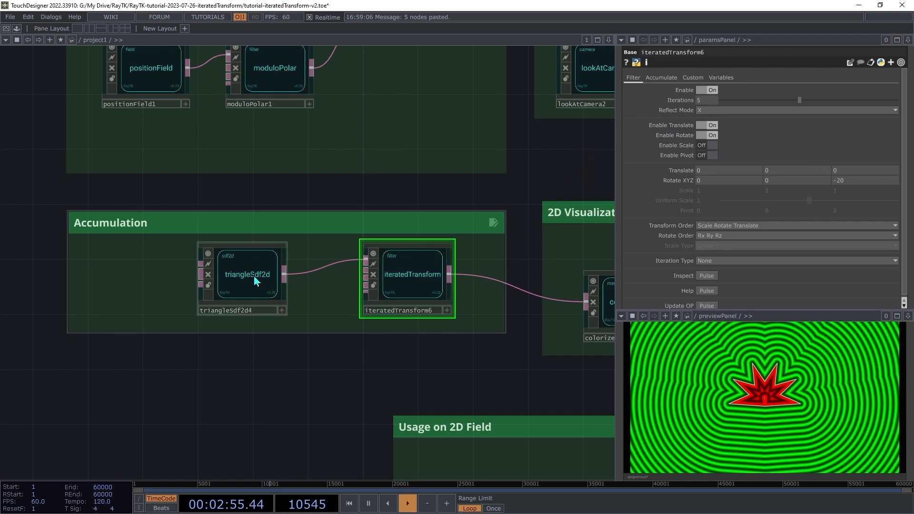
# Insert an onion operator between triangleSdf2d4 and iteratedTransform6 and set its Thickness to 0.05.
pyautogui.moveTo(248, 288); pyautogui.dragTo(138, 284)
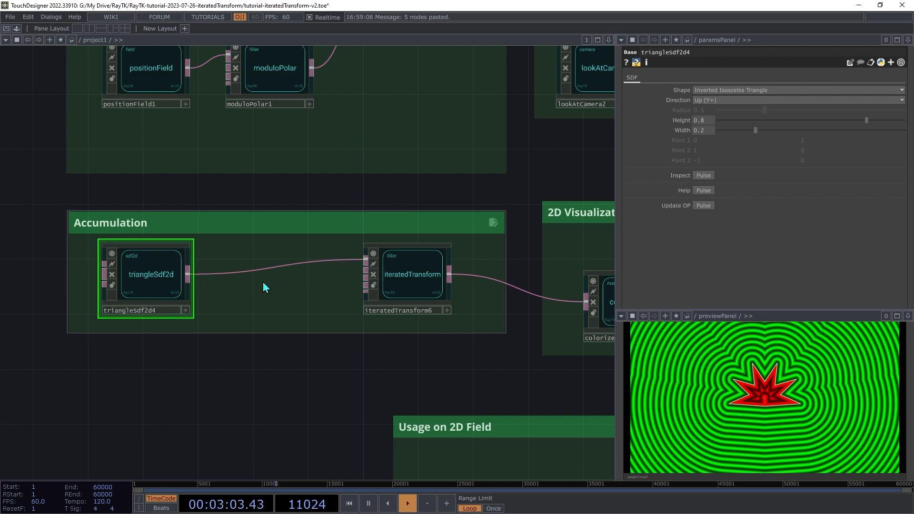
pyautogui.hotkey('alt', 'r')
pyautogui.write('onion')
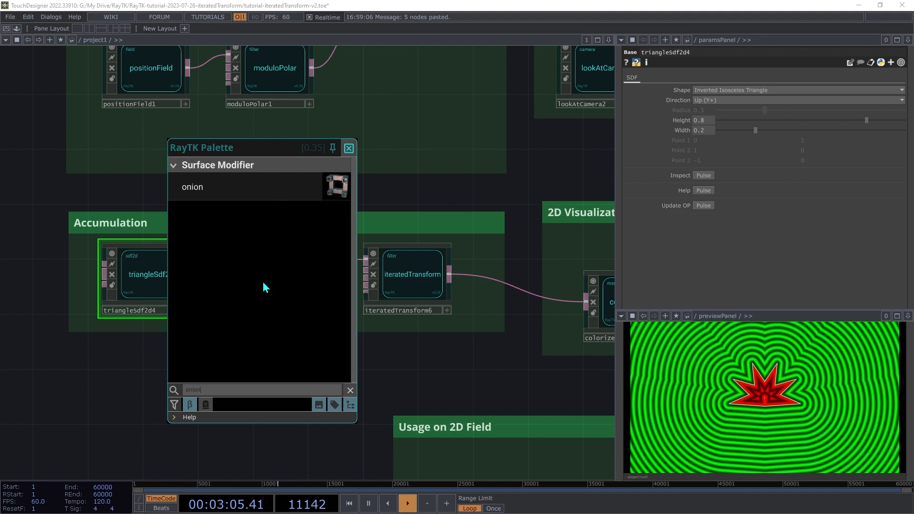
pyautogui.click(186, 190)
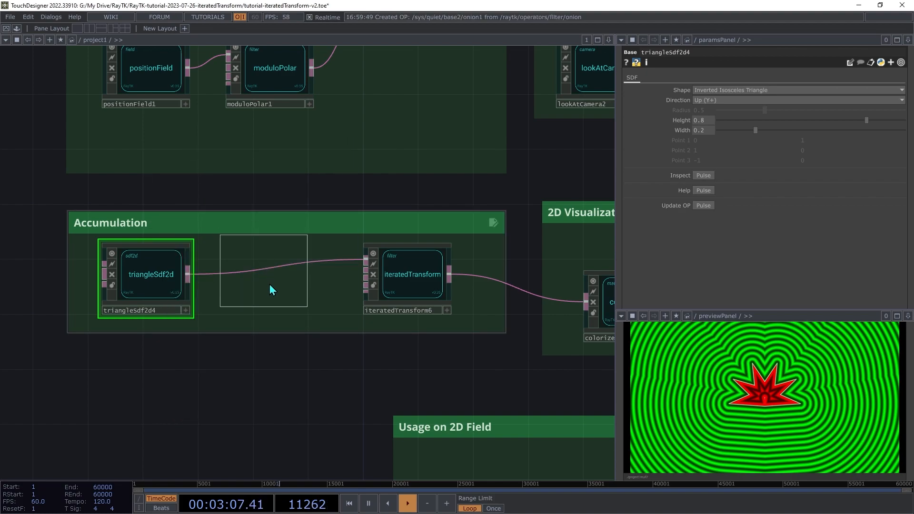
pyautogui.click(266, 280)
pyautogui.moveTo(229, 265); pyautogui.dragTo(189, 273)
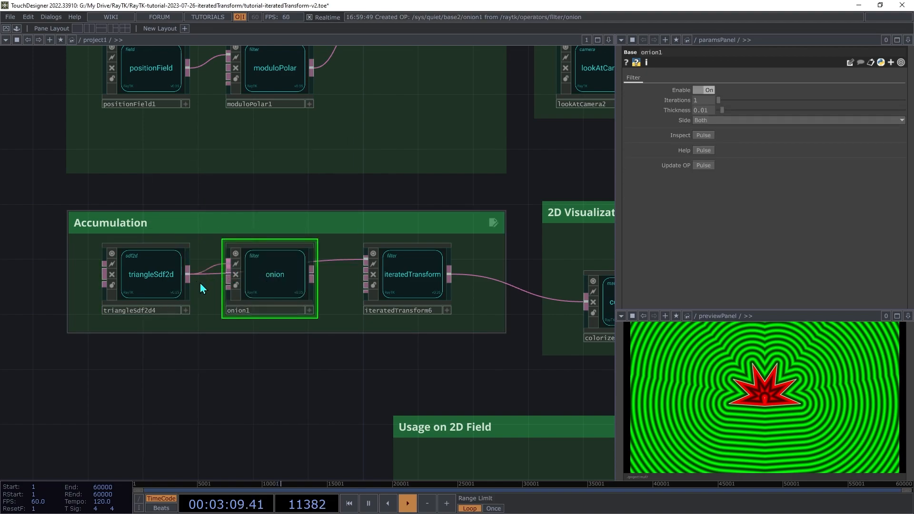
pyautogui.moveTo(314, 282); pyautogui.dragTo(366, 262)
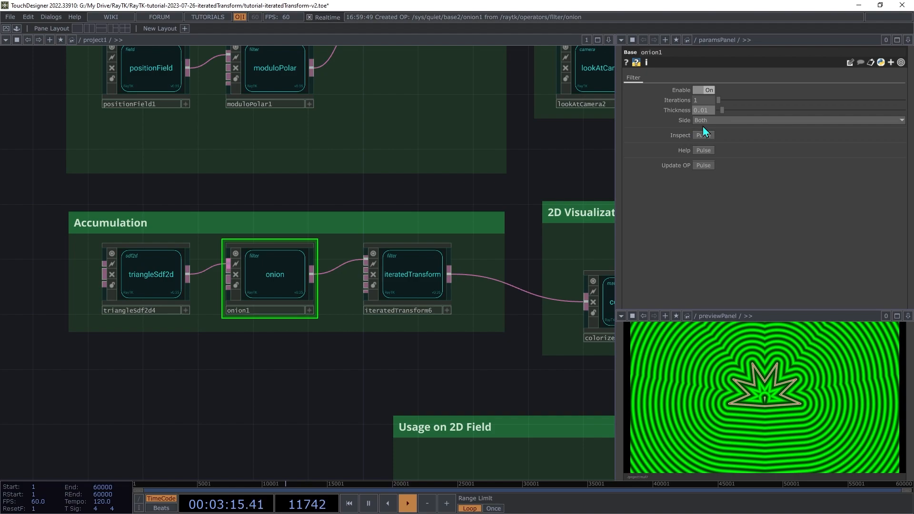
pyautogui.press('Tab')
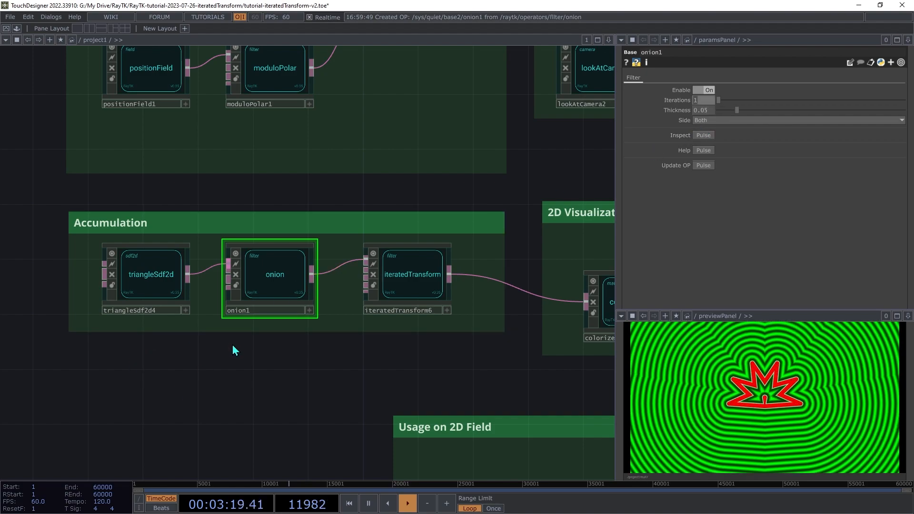
# Set the Zoom of render2D4 to 0.5.
pyautogui.moveTo(582, 246); pyautogui.dragTo(404, 263)
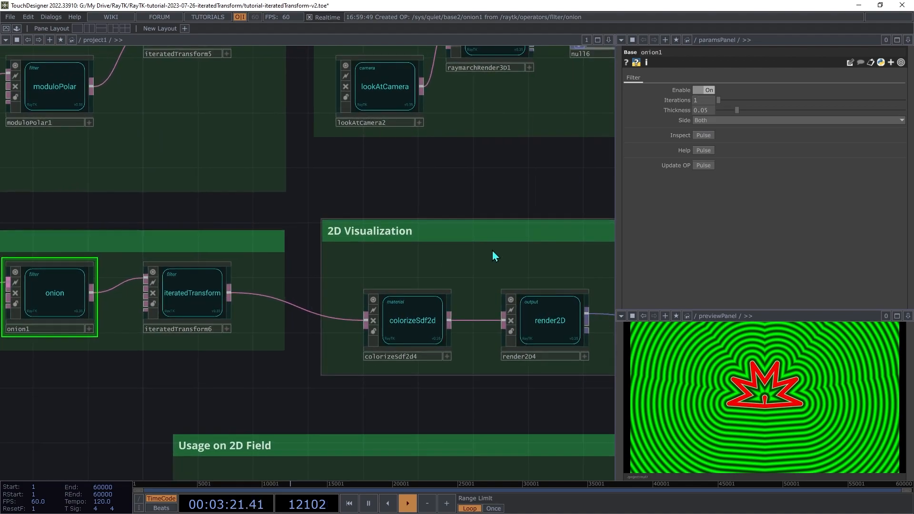
pyautogui.moveTo(509, 263); pyautogui.dragTo(547, 380, button='right')
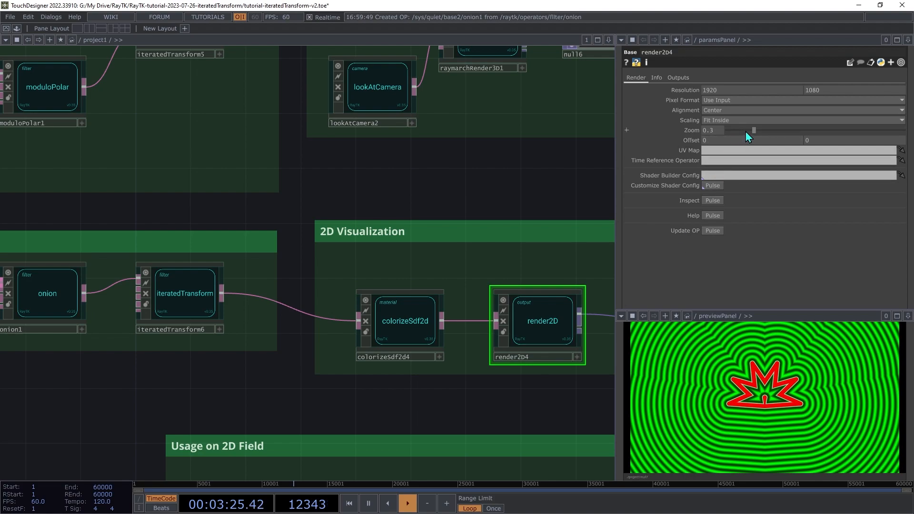
pyautogui.moveTo(753, 130); pyautogui.dragTo(772, 128)
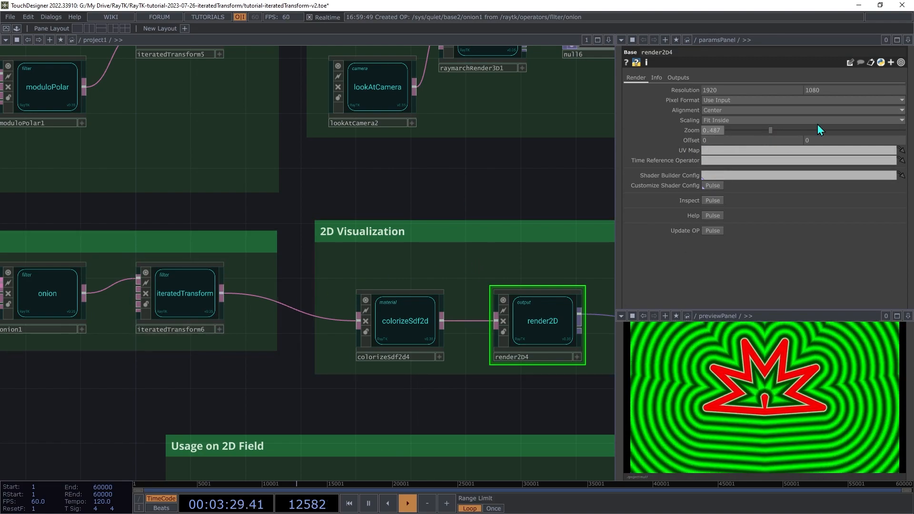
pyautogui.click(714, 131)
pyautogui.write('0.5')
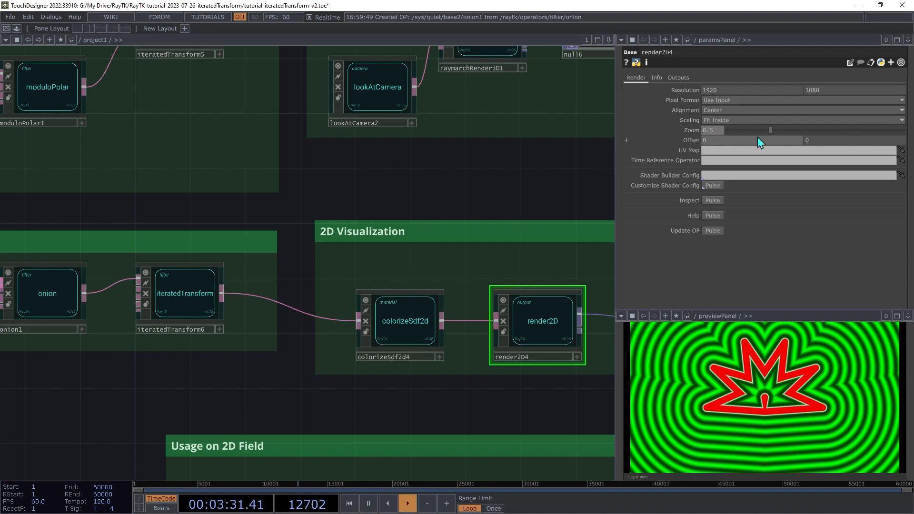
pyautogui.press('Return')
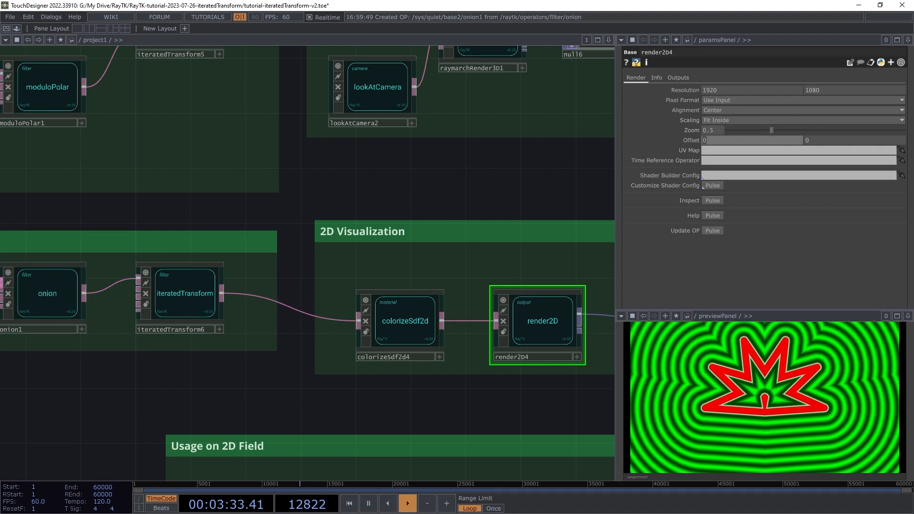
# Review the Accumulation chain's operators and turn on Enable Accumulate for iteratedTransform6.
pyautogui.moveTo(1, 357); pyautogui.dragTo(99, 338)
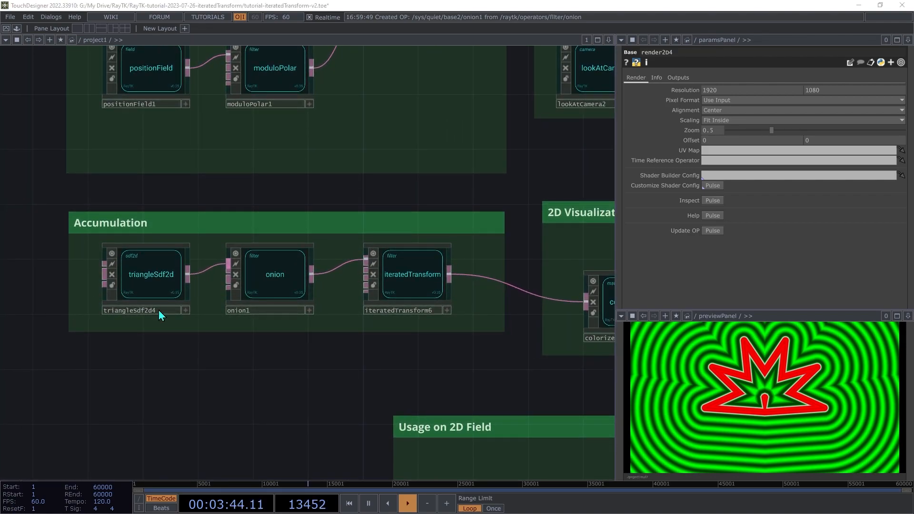
pyautogui.click(405, 294)
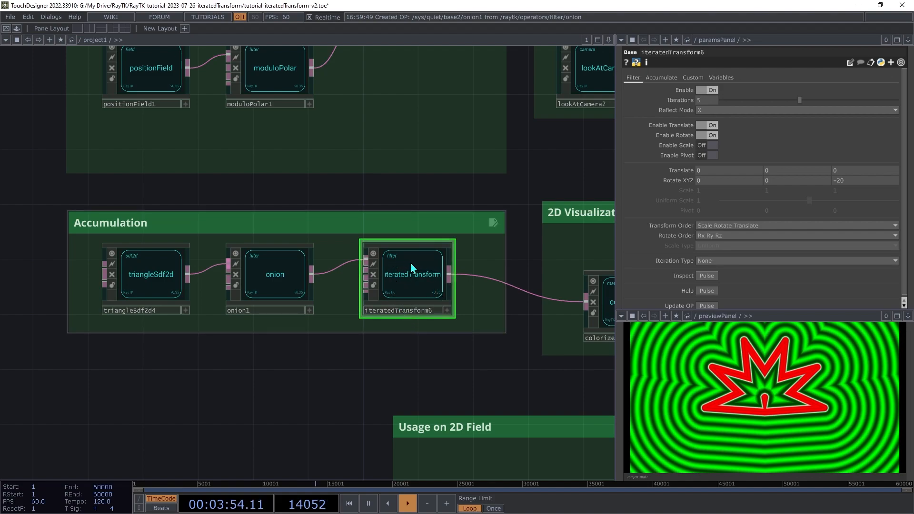
pyautogui.click(272, 286)
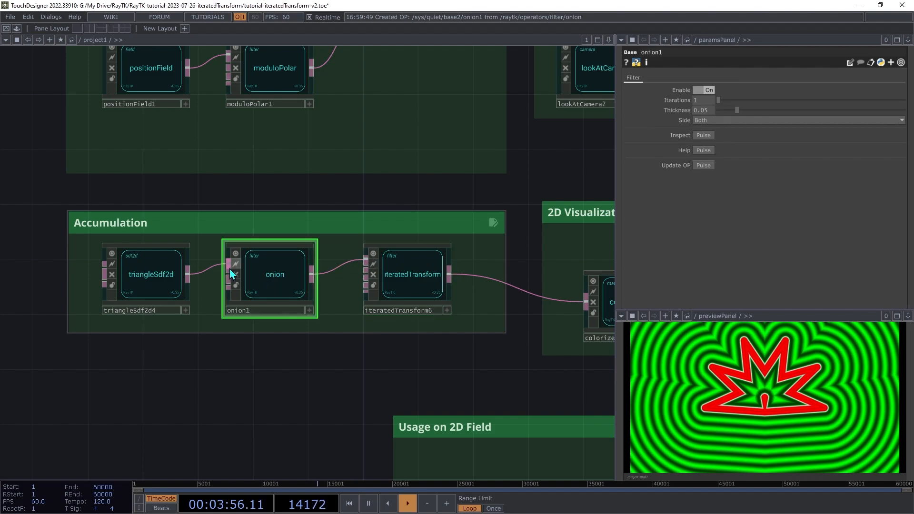
pyautogui.click(121, 311)
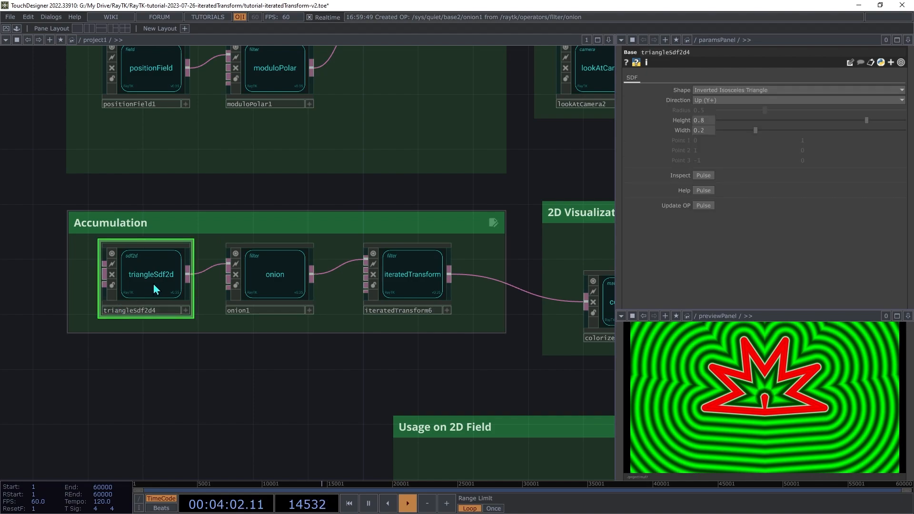
pyautogui.click(396, 278)
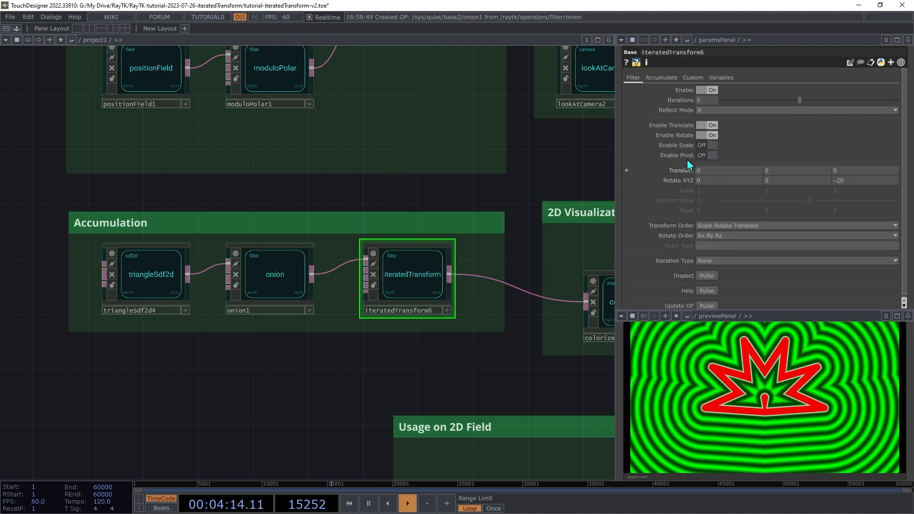
pyautogui.click(661, 78)
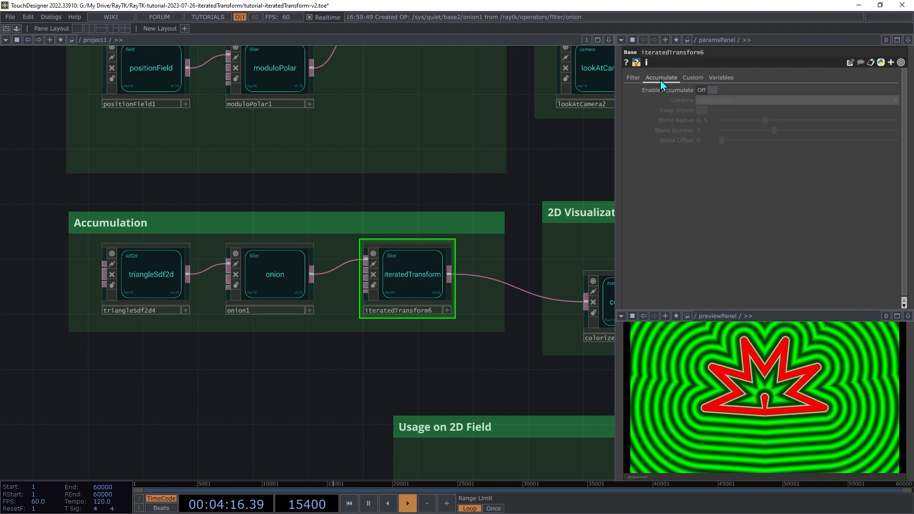
pyautogui.click(709, 90)
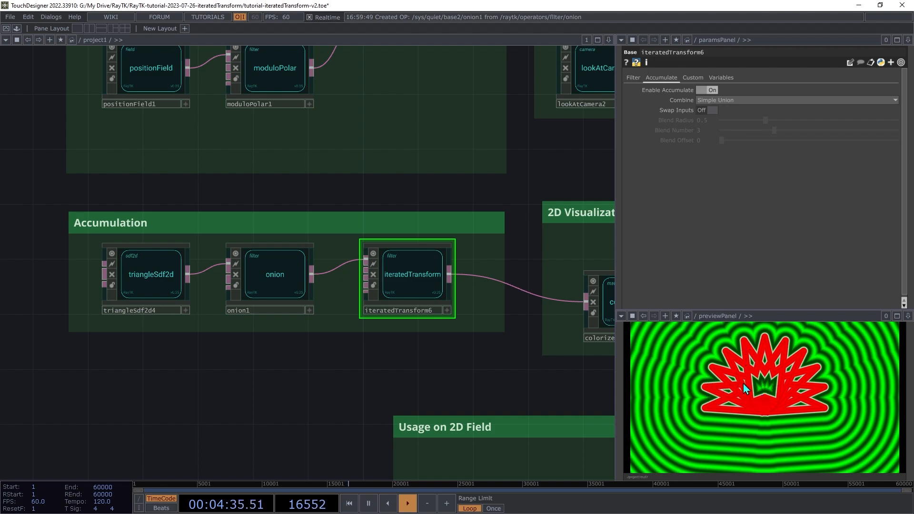
# Set onion1's Thickness to 0.02 and return to iteratedTransform6's accumulation settings.
pyautogui.click(281, 290)
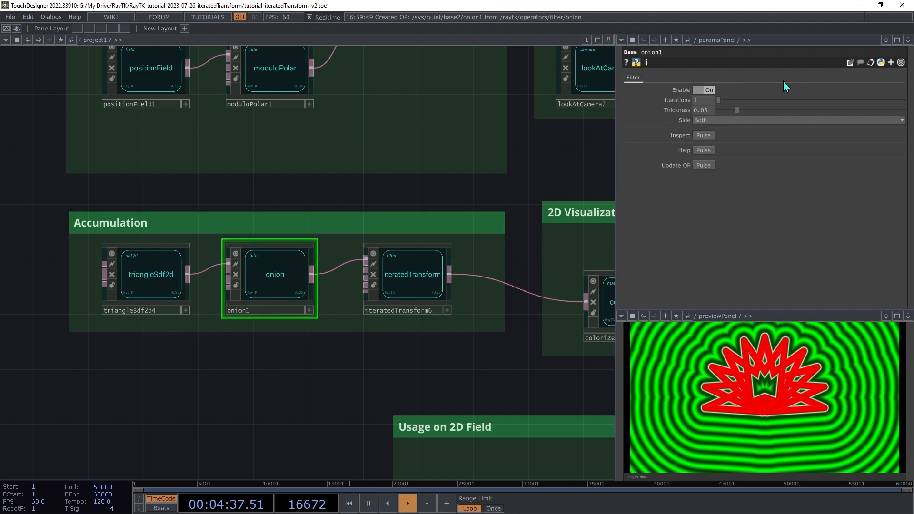
pyautogui.moveTo(710, 110); pyautogui.dragTo(703, 92, button='middle')
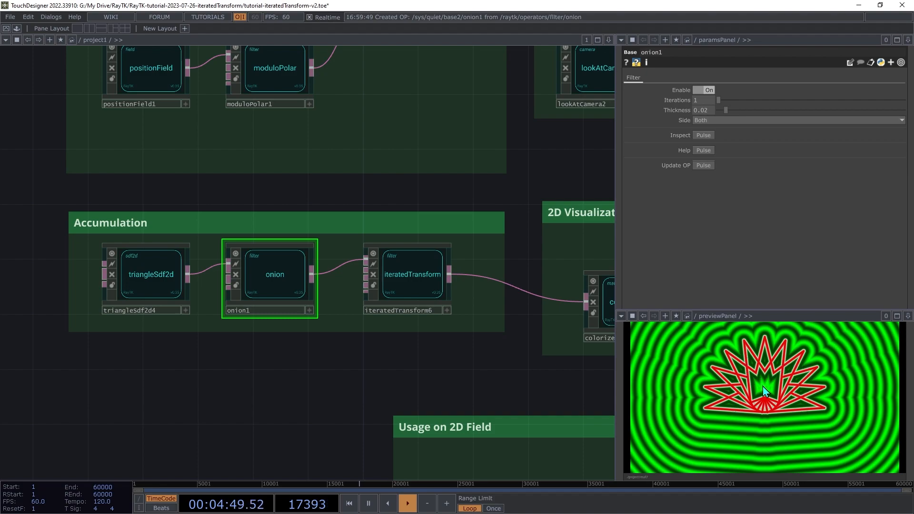
pyautogui.click(413, 282)
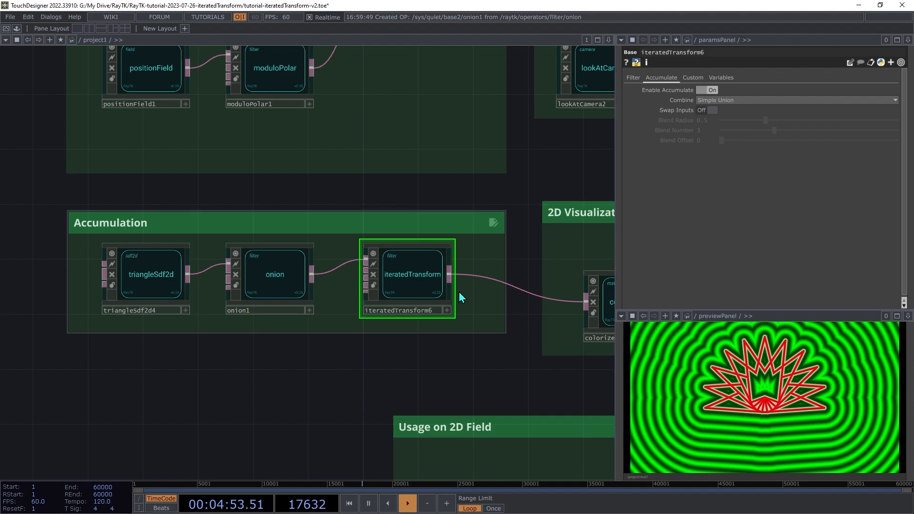
# Set iteratedTransform6's accumulation Combine mode to Smooth Union with a Blend Radius of 0.057.
pyautogui.click(633, 78)
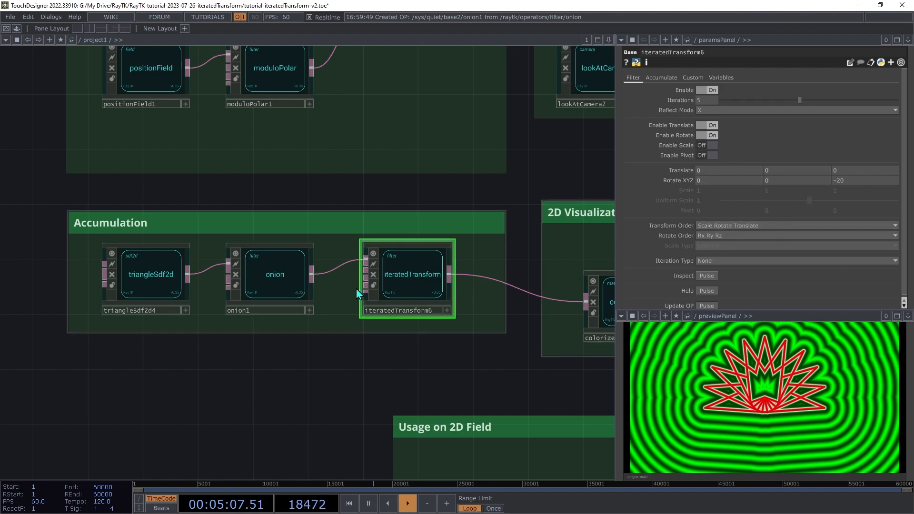
pyautogui.click(668, 77)
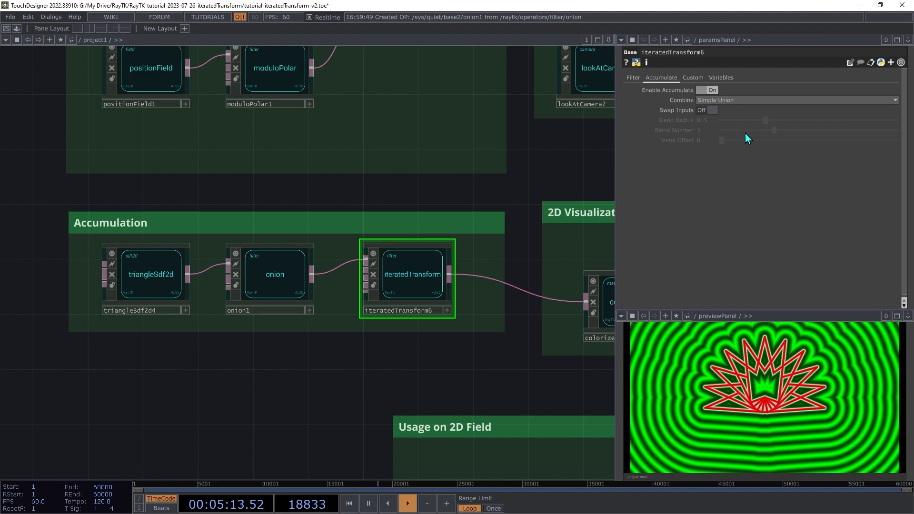
pyautogui.click(749, 99)
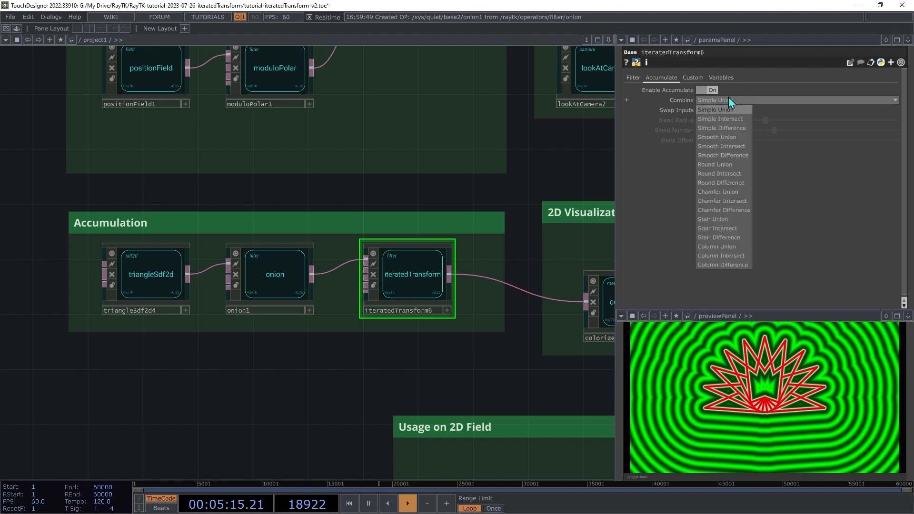
pyautogui.click(720, 138)
pyautogui.moveTo(760, 122); pyautogui.dragTo(727, 134)
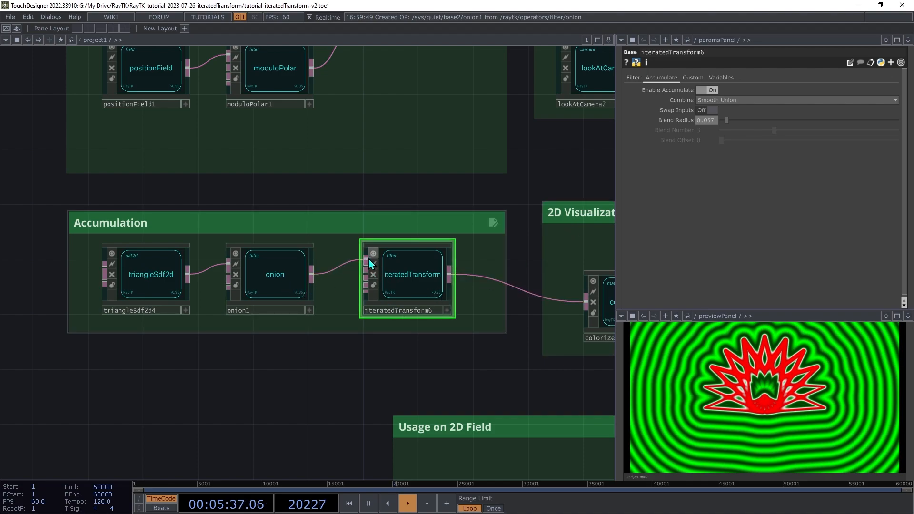
# Examine the settings of triangleSdf2d4, onion1 and iteratedTransform6 along the Accumulation chain.
pyautogui.click(256, 291)
pyautogui.click(150, 285)
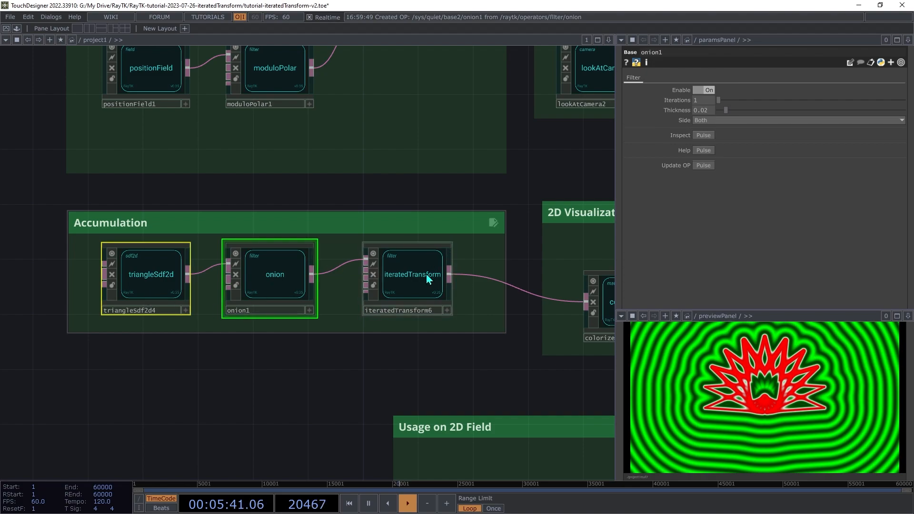
pyautogui.click(401, 287)
pyautogui.click(633, 78)
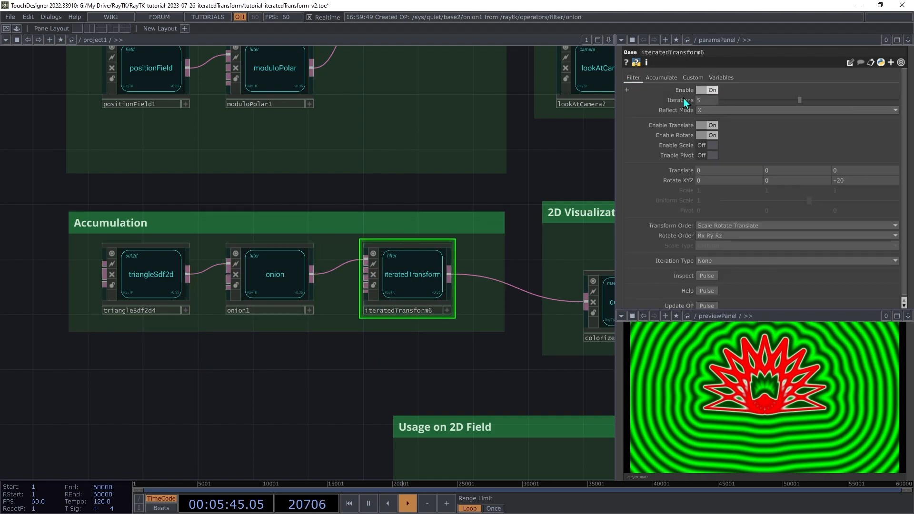
pyautogui.click(291, 272)
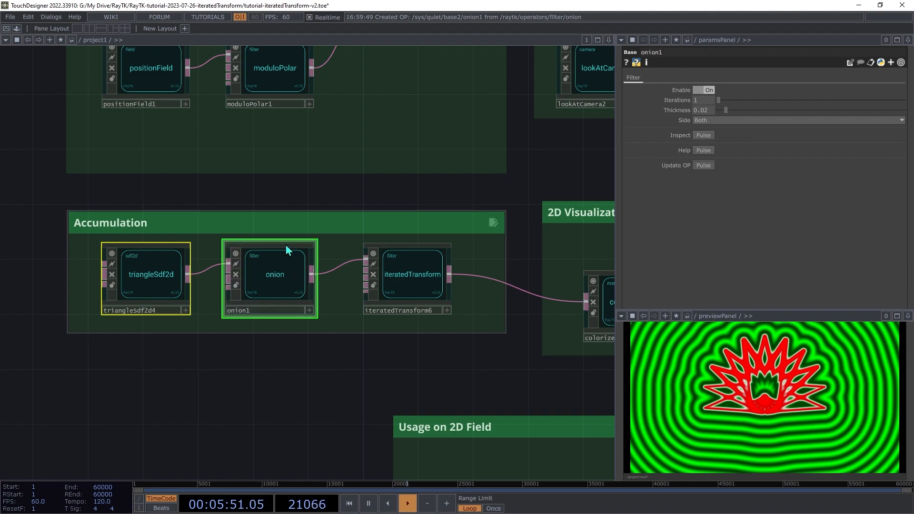
pyautogui.click(162, 282)
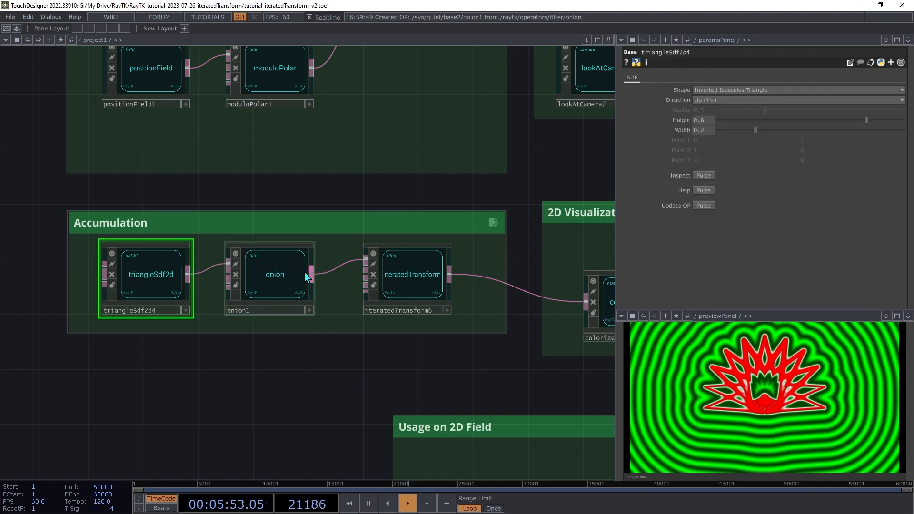
pyautogui.click(290, 281)
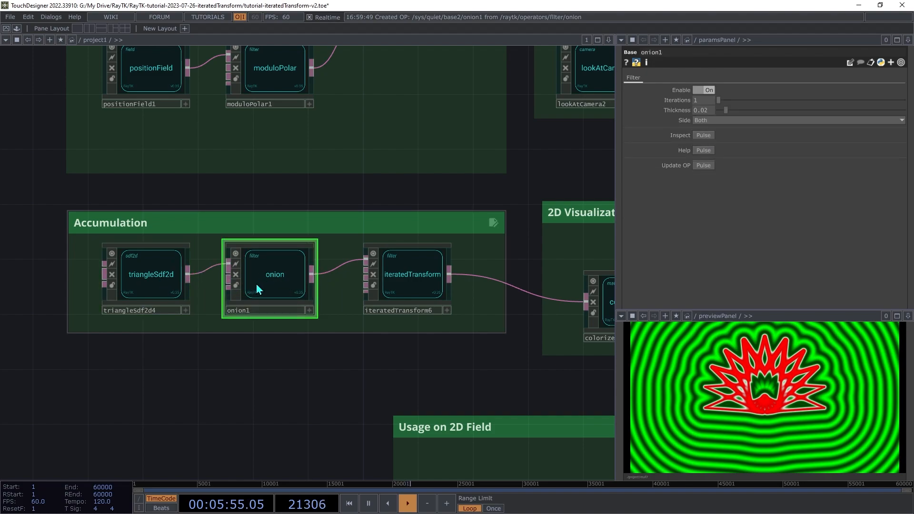
pyautogui.click(149, 284)
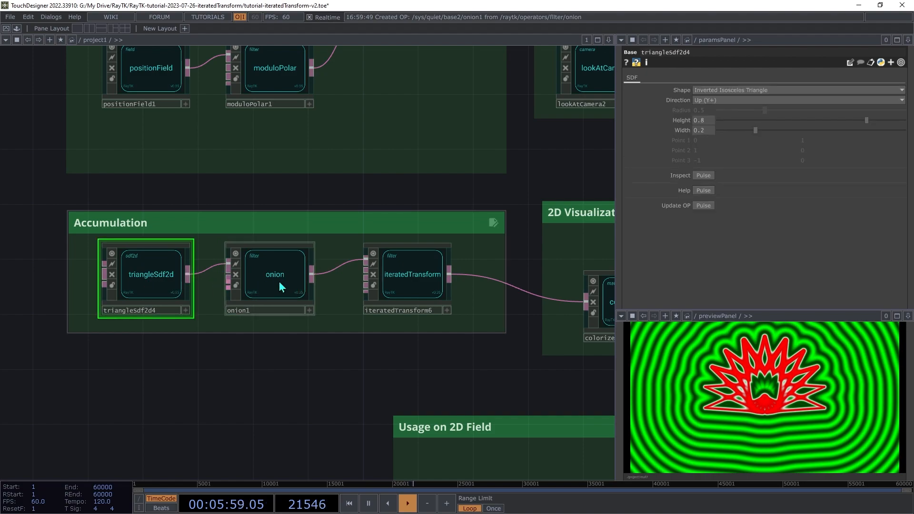
pyautogui.keyDown('ctrl'); pyautogui.click(260, 289); pyautogui.keyUp('ctrl')
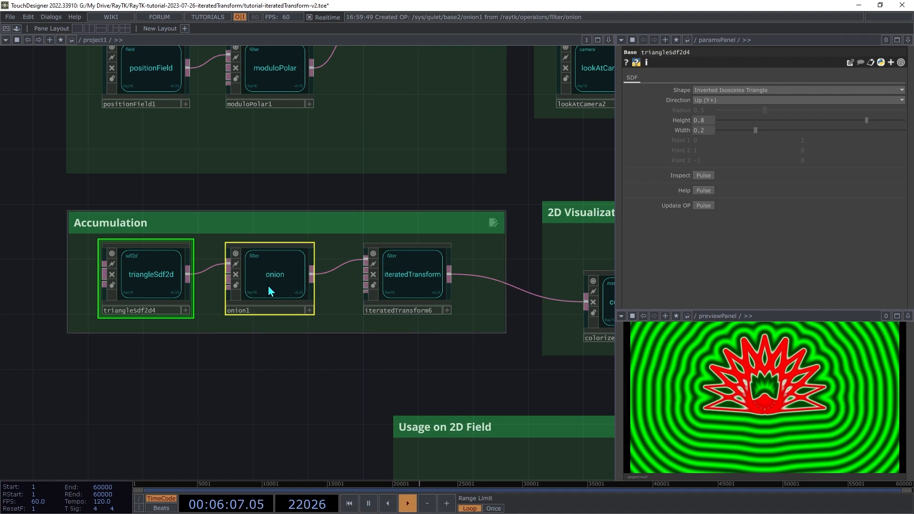
pyautogui.click(388, 270)
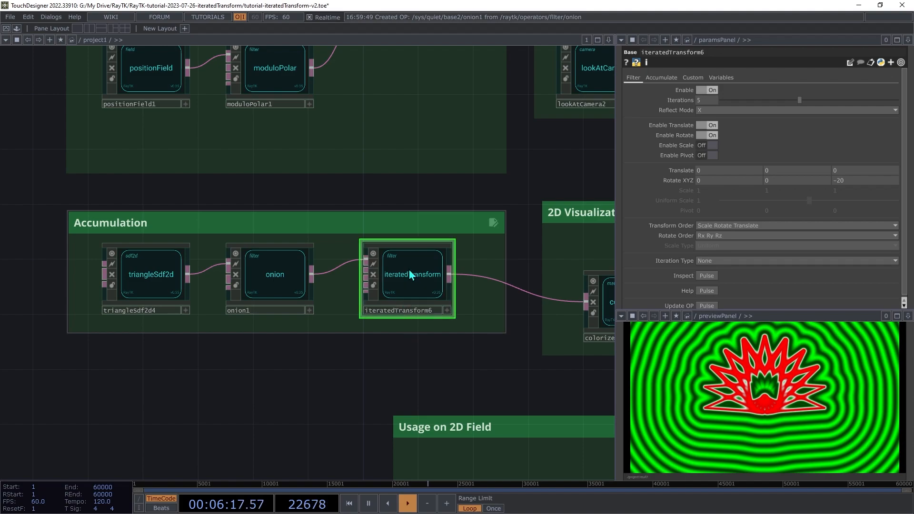
# Compare iteratedTransform6 with Enable Accumulate off and on, leave it on, and set its Blend Radius to 0.088.
pyautogui.click(661, 78)
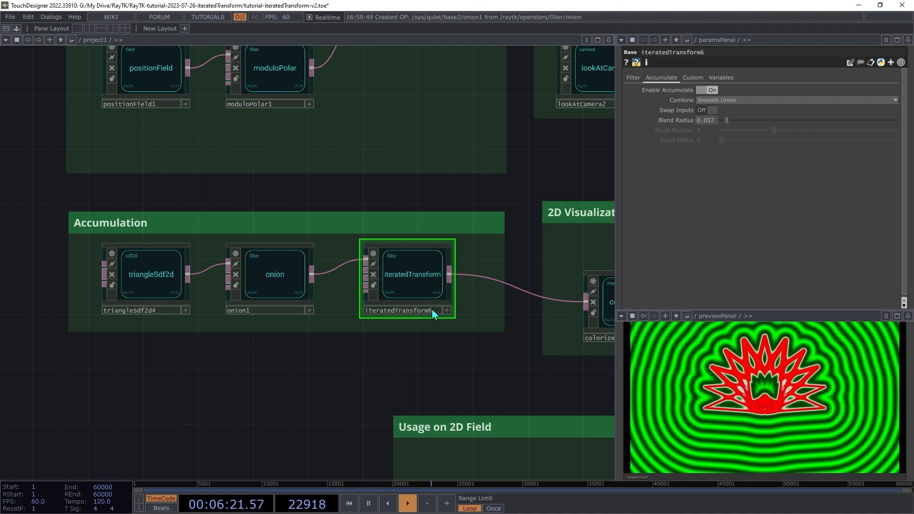
pyautogui.click(707, 91)
pyautogui.click(707, 90)
pyautogui.click(707, 90)
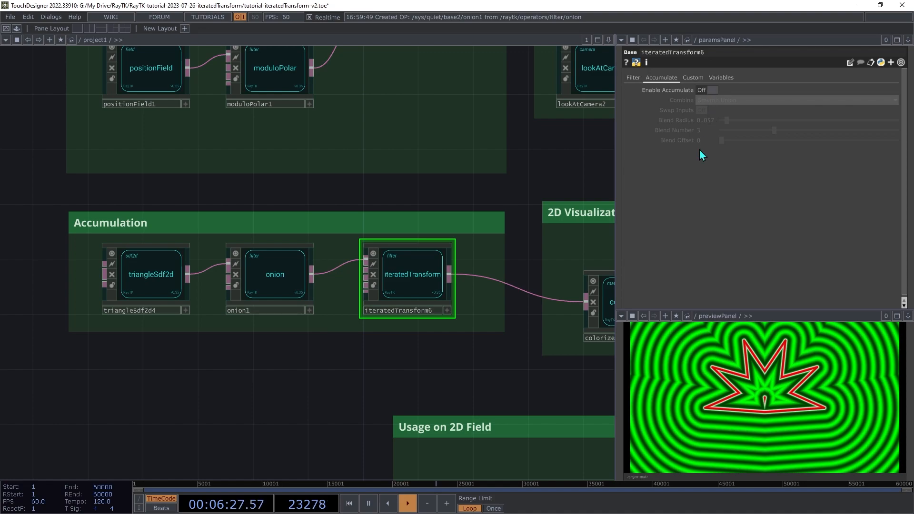
pyautogui.click(707, 91)
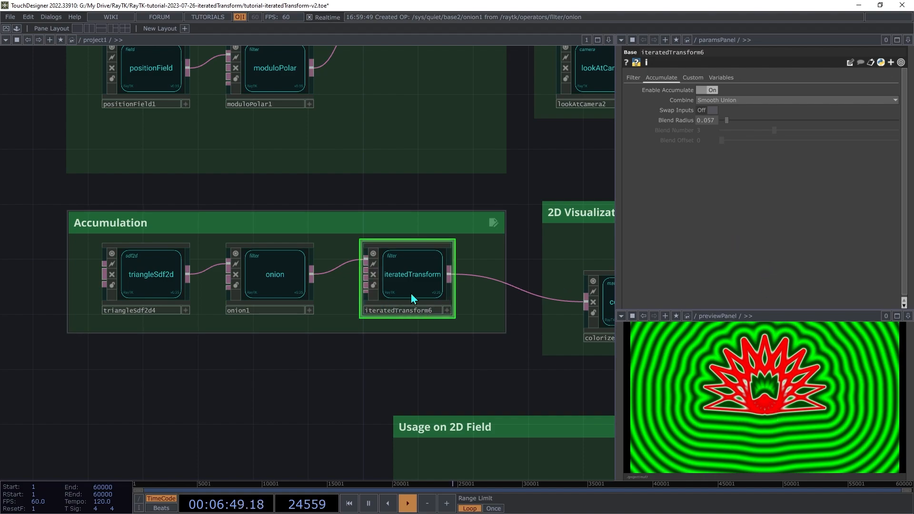
pyautogui.moveTo(730, 124); pyautogui.dragTo(730, 127)
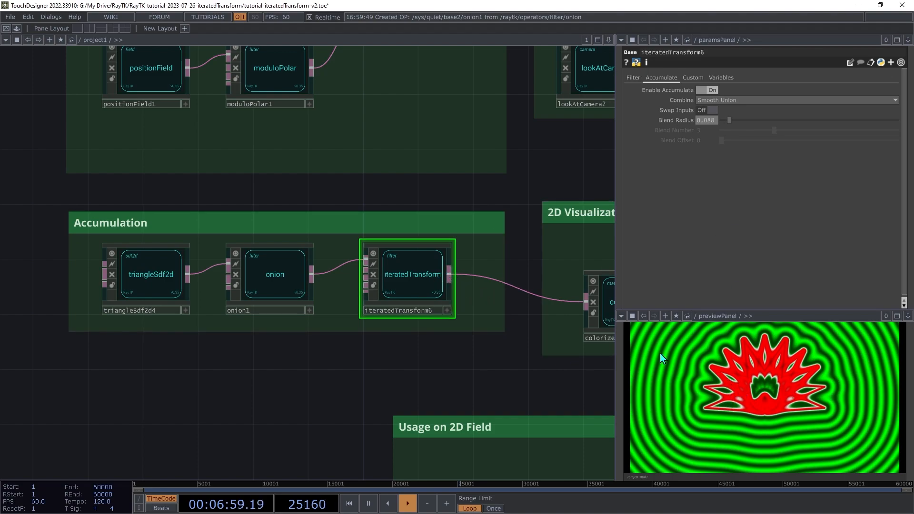
pyautogui.click(632, 77)
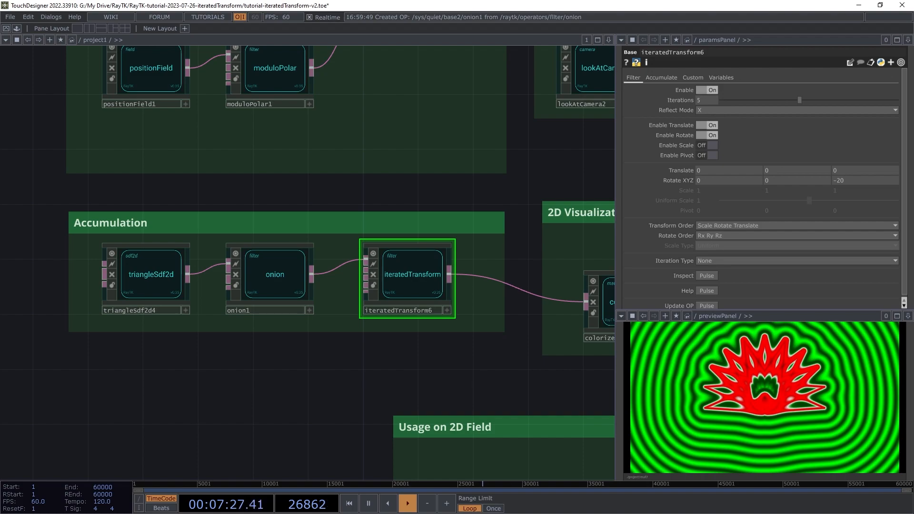
# Add a weavePattern operator at the start of the Usage on 2D Field section.
pyautogui.moveTo(409, 513); pyautogui.dragTo(34, 424)
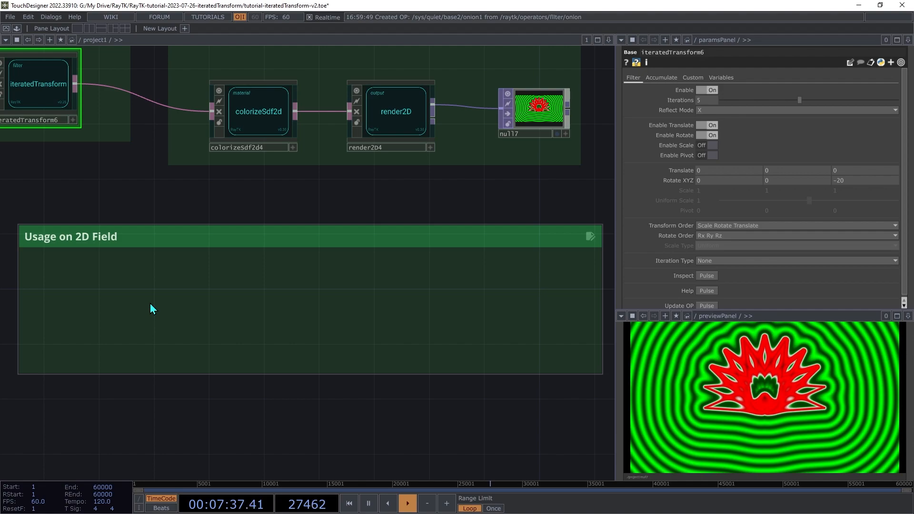
pyautogui.hotkey('alt', 'r')
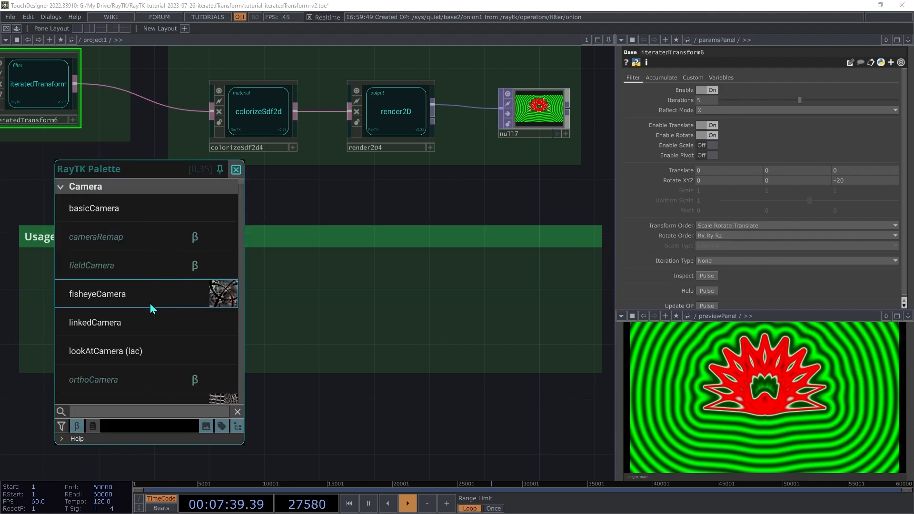
pyautogui.write('wea')
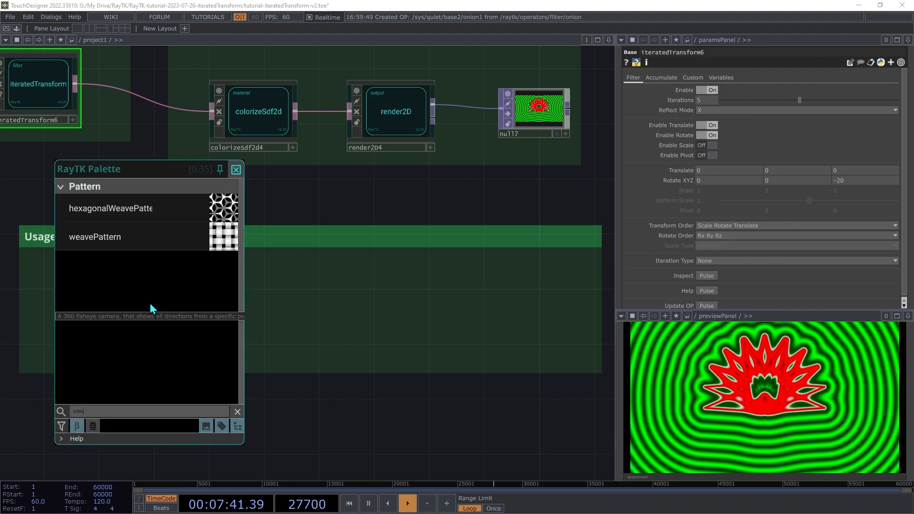
pyautogui.click(104, 241)
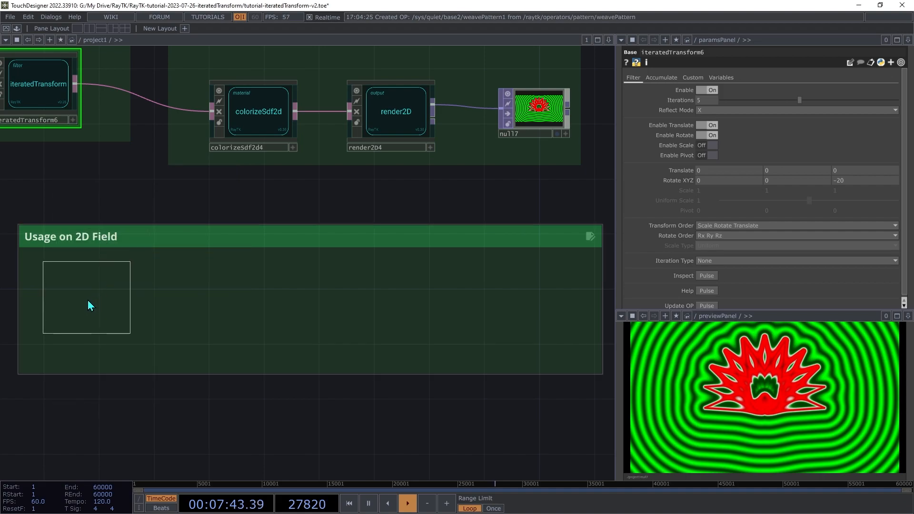
pyautogui.click(90, 305)
# Add an iteratedTransform operator beside weavePattern1 and feed it the weavePattern1 output.
pyautogui.hotkey('alt', 'r')
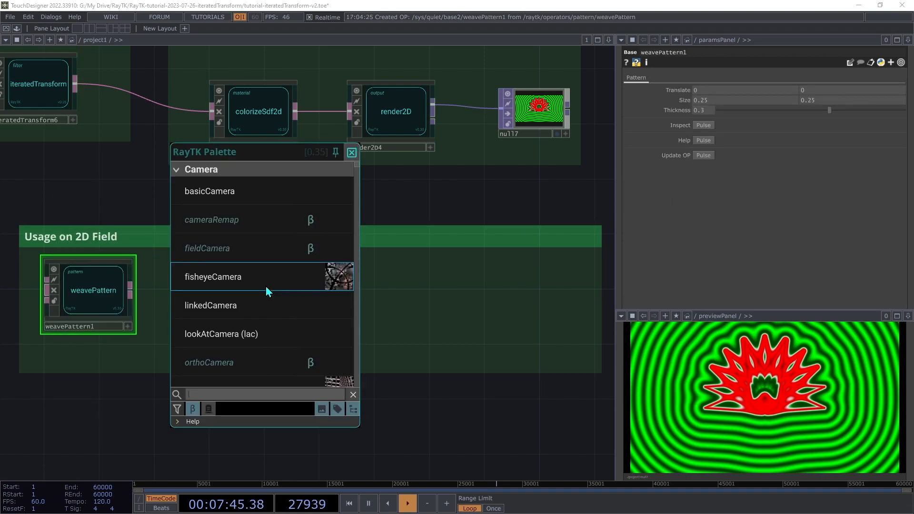
pyautogui.write('ite')
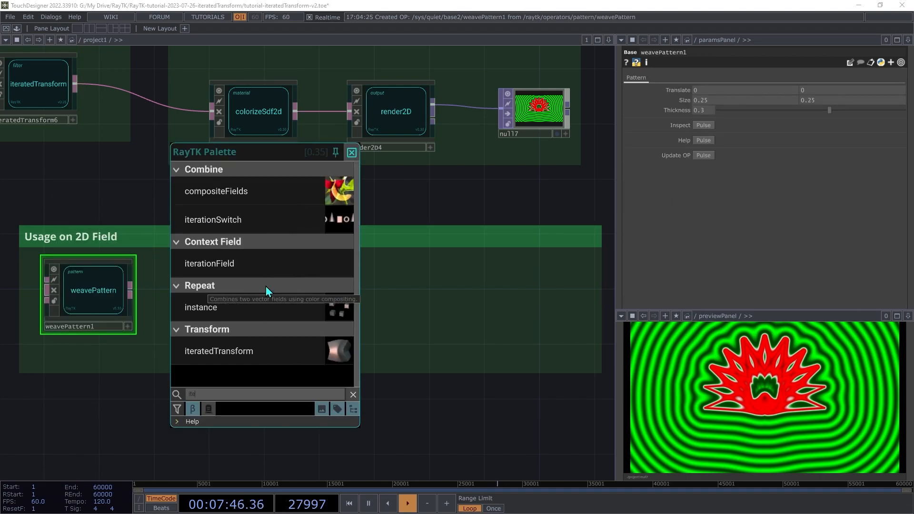
pyautogui.click(213, 358)
pyautogui.click(219, 297)
pyautogui.moveTo(172, 276); pyautogui.dragTo(131, 290)
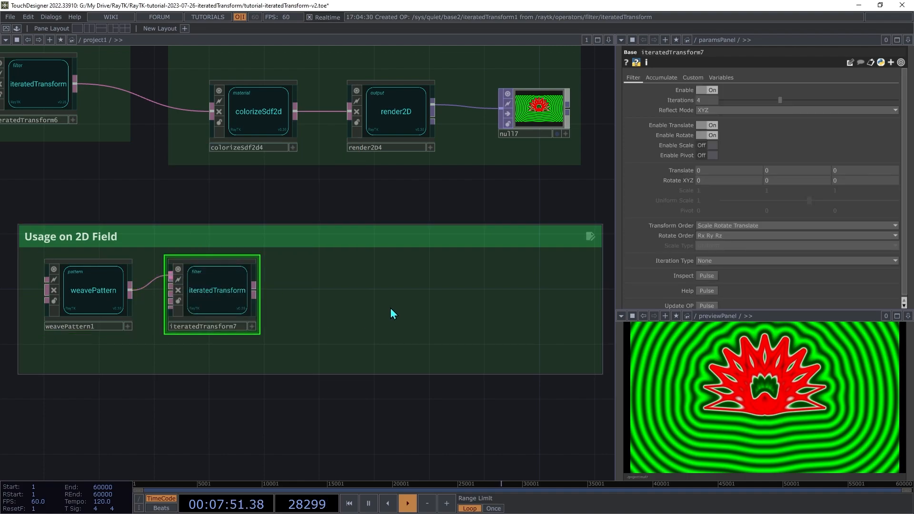
# Add a render2D operator to the Usage on 2D Field section and connect iteratedTransform7 to its input.
pyautogui.hotkey('alt', 'r')
pyautogui.write('render2')
pyautogui.click(332, 223)
pyautogui.click(377, 295)
pyautogui.moveTo(335, 291); pyautogui.dragTo(255, 290)
# Attach a Null TOP to render2D5's output and align it with the rest of the chain.
pyautogui.click(419, 281)
pyautogui.press('Tab')
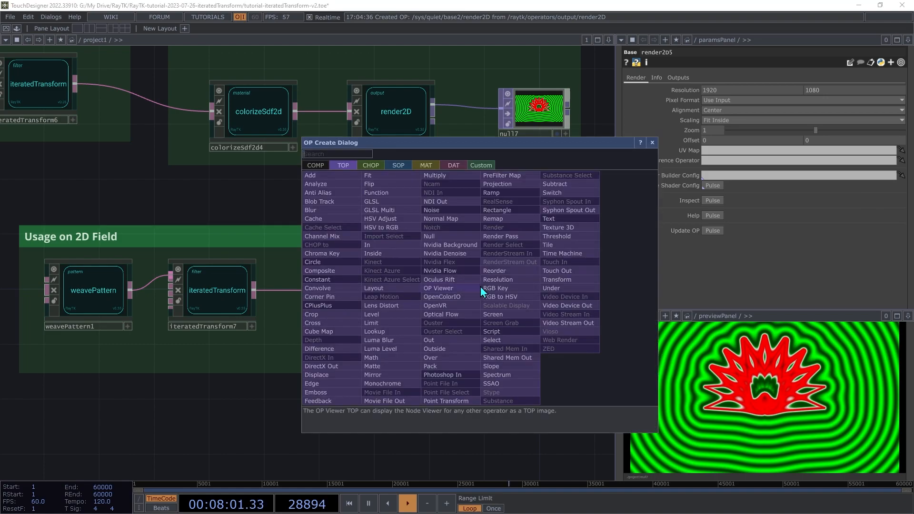
pyautogui.click(447, 236)
pyautogui.click(525, 290)
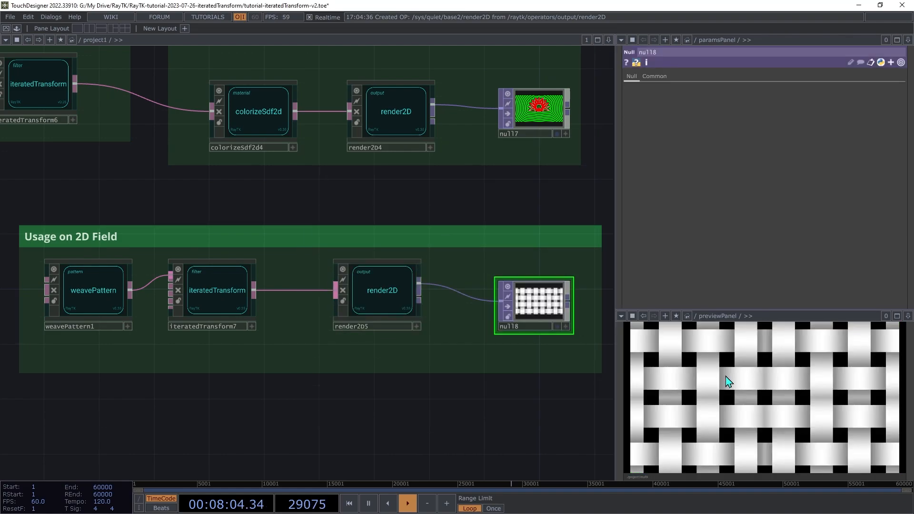
pyautogui.moveTo(533, 316); pyautogui.dragTo(533, 302)
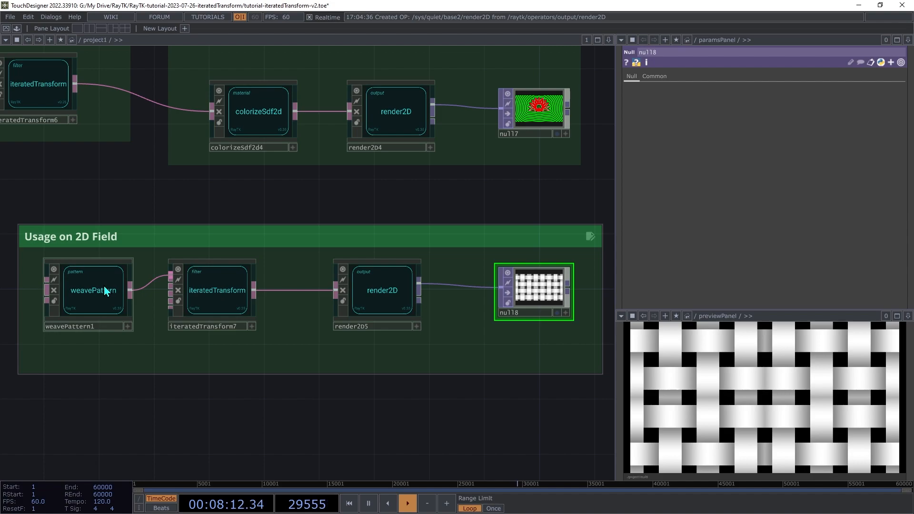
# Set the Zoom of render2D5 to 0.5.
pyautogui.click(367, 299)
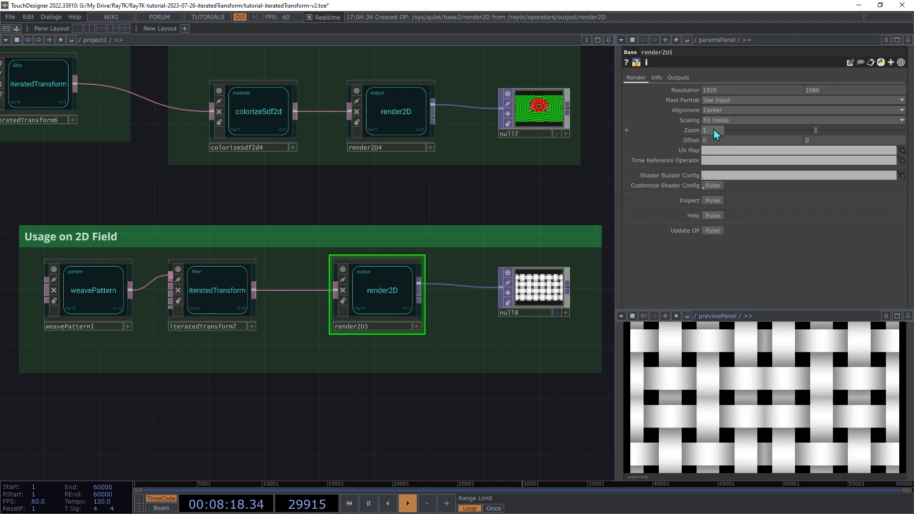
pyautogui.moveTo(712, 130)
pyautogui.mouseDown(button='middle')
pyautogui.moveTo(688, 129)
pyautogui.moveTo(711, 130)
pyautogui.mouseUp(button='middle')
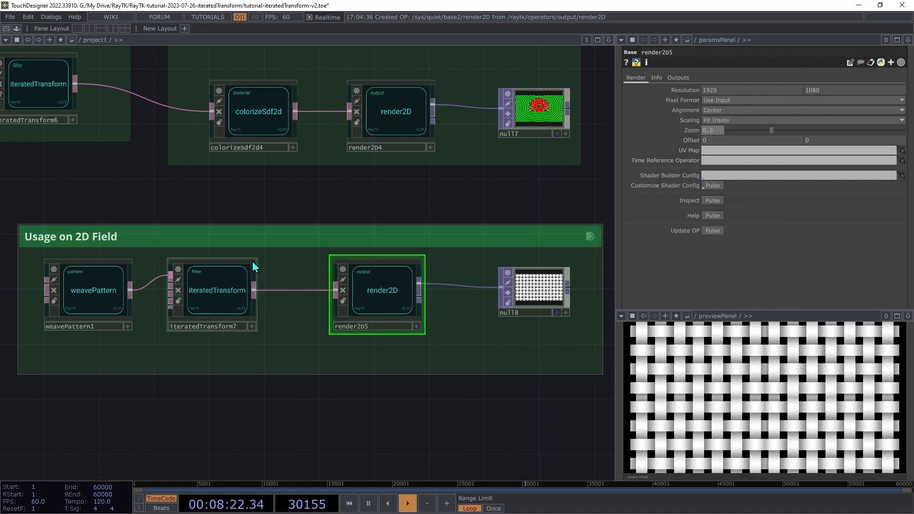
# Set iteratedTransform7 to 7 Iterations, an X Translate of 0.4 and a Z rotation of 19.
pyautogui.click(227, 290)
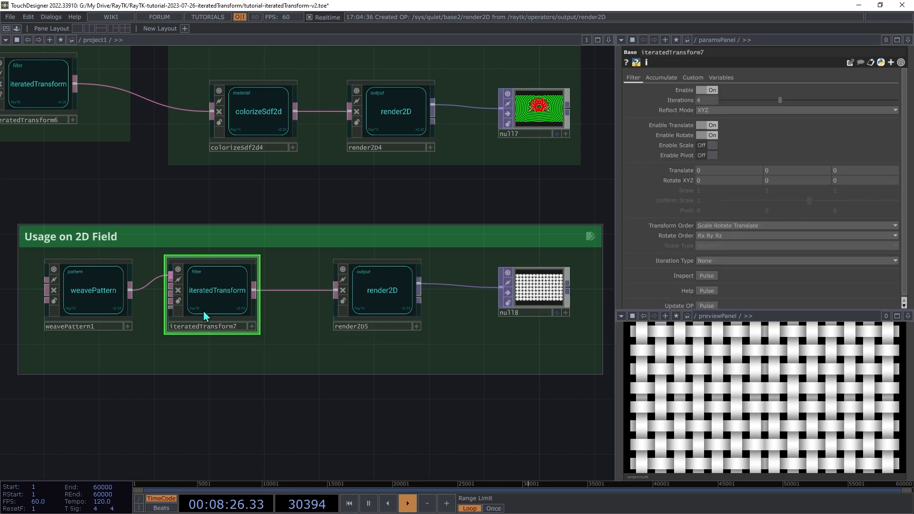
pyautogui.moveTo(838, 181); pyautogui.dragTo(871, 171, button='middle')
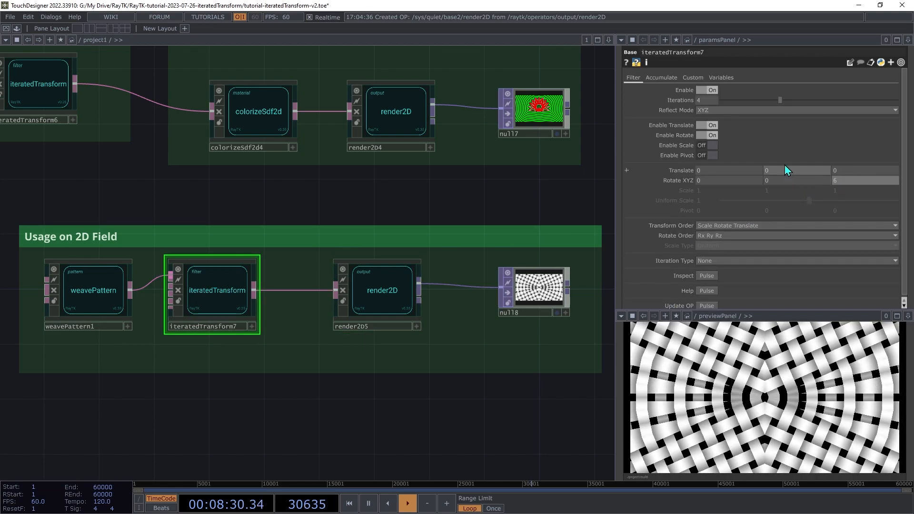
pyautogui.moveTo(785, 169)
pyautogui.mouseDown(button='middle')
pyautogui.moveTo(801, 161)
pyautogui.moveTo(771, 157)
pyautogui.moveTo(781, 156)
pyautogui.mouseUp(button='middle')
pyautogui.moveTo(728, 170); pyautogui.dragTo(726, 154, button='middle')
pyautogui.moveTo(808, 101); pyautogui.dragTo(829, 99)
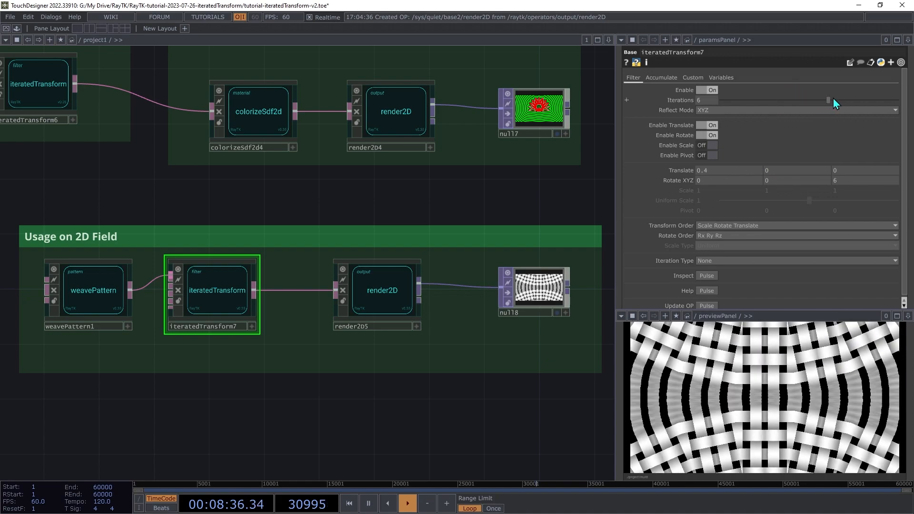
pyautogui.moveTo(854, 180); pyautogui.dragTo(857, 167, button='middle')
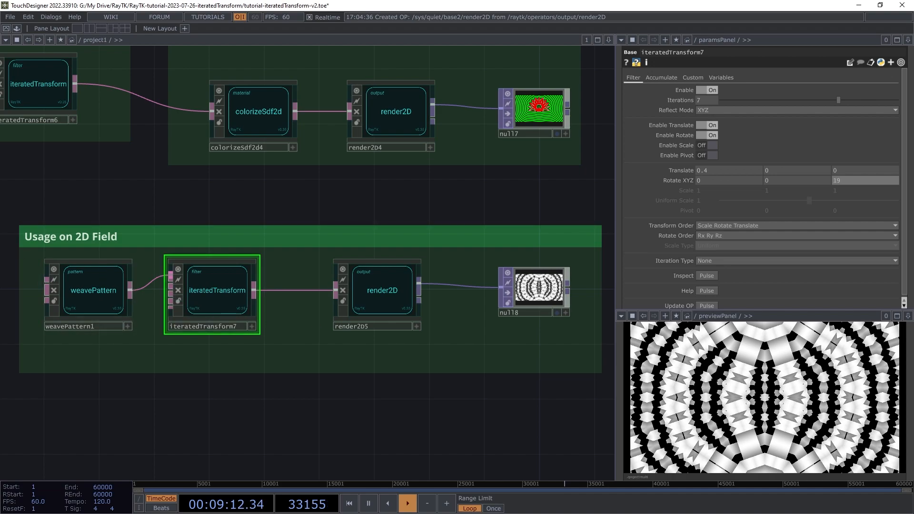
pyautogui.press('h')
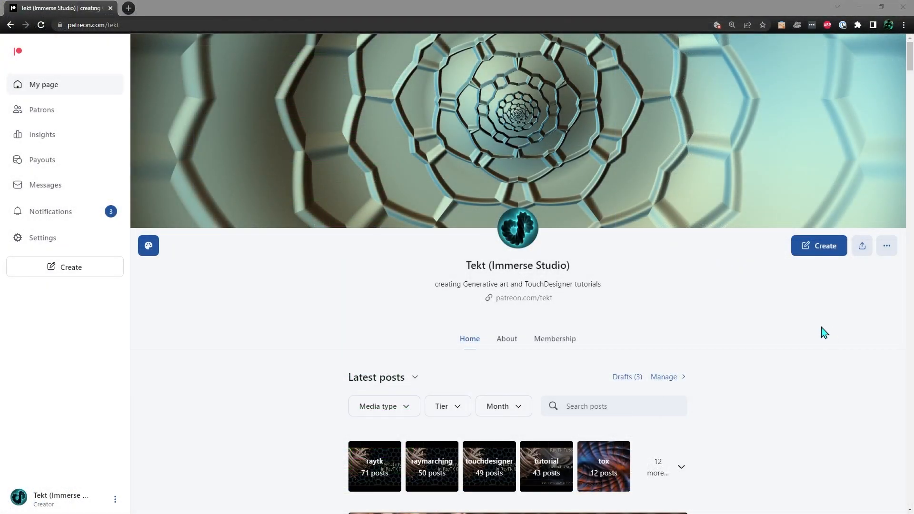
# Look through the RayTK release and tutorial posts on the Tekt (Immerse Studio) Patreon page.
pyautogui.scroll(-1, 821, 330)
pyautogui.scroll(-12, 822, 331)
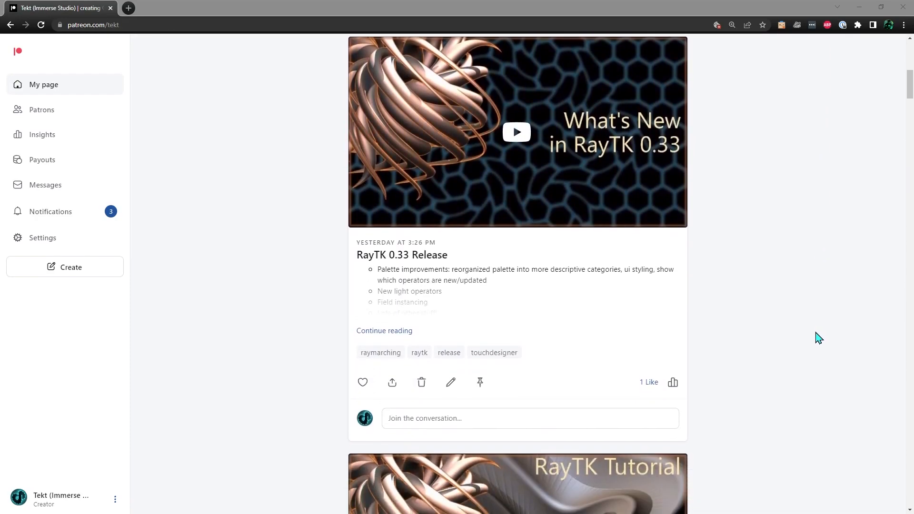
pyautogui.scroll(-12, 818, 337)
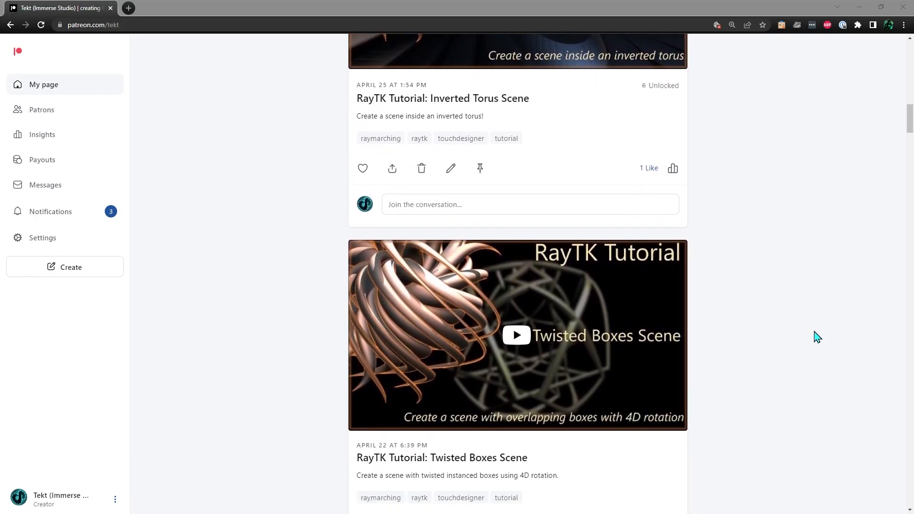
pyautogui.scroll(-12, 818, 338)
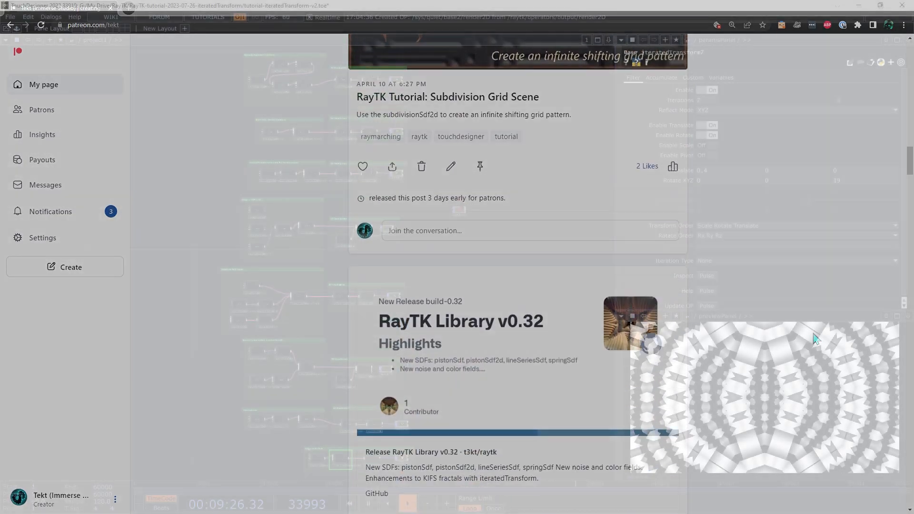